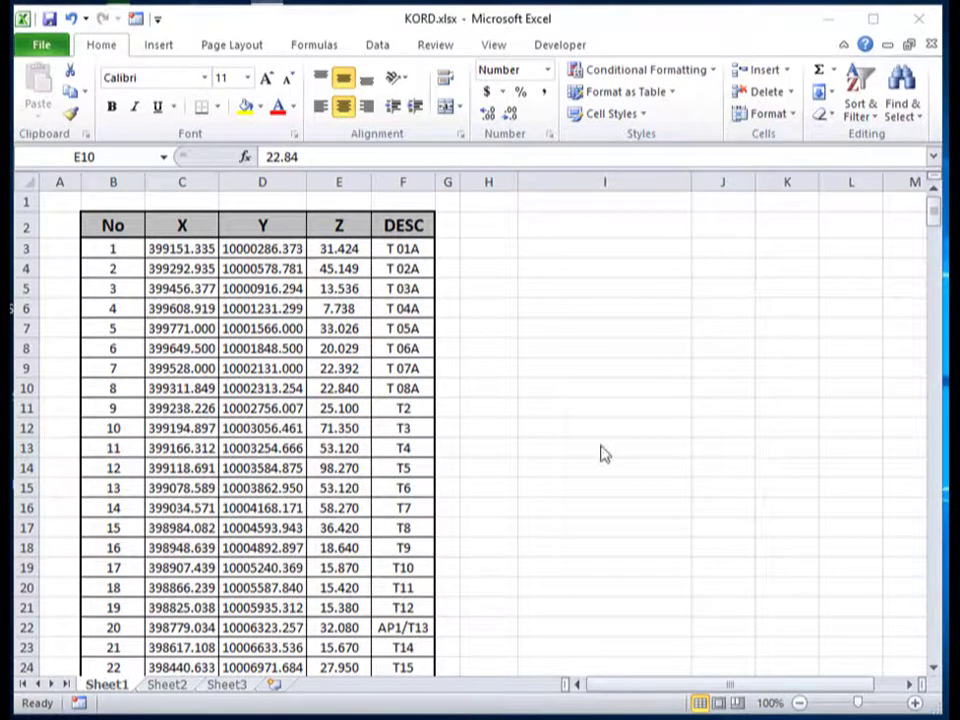
Step: Scroll through the KORD point table and select it with its headers
left_click(543, 467)
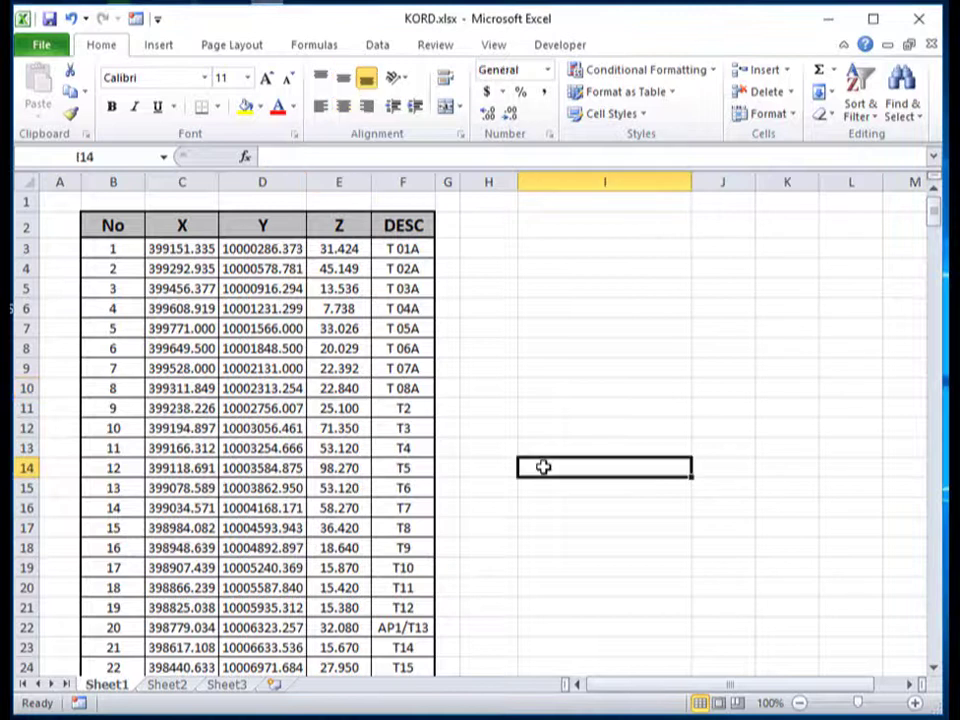
scroll(550, 470, "down", 2)
scroll(555, 471, "down", 6)
scroll(555, 471, "up", 7)
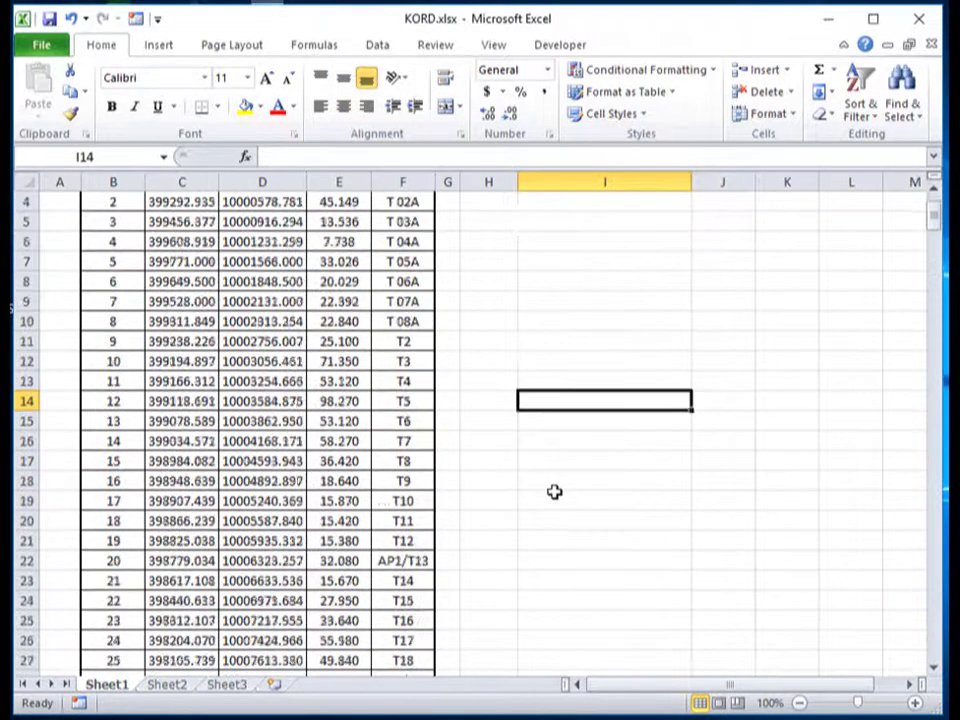
scroll(555, 480, "up", 1)
left_click(528, 368)
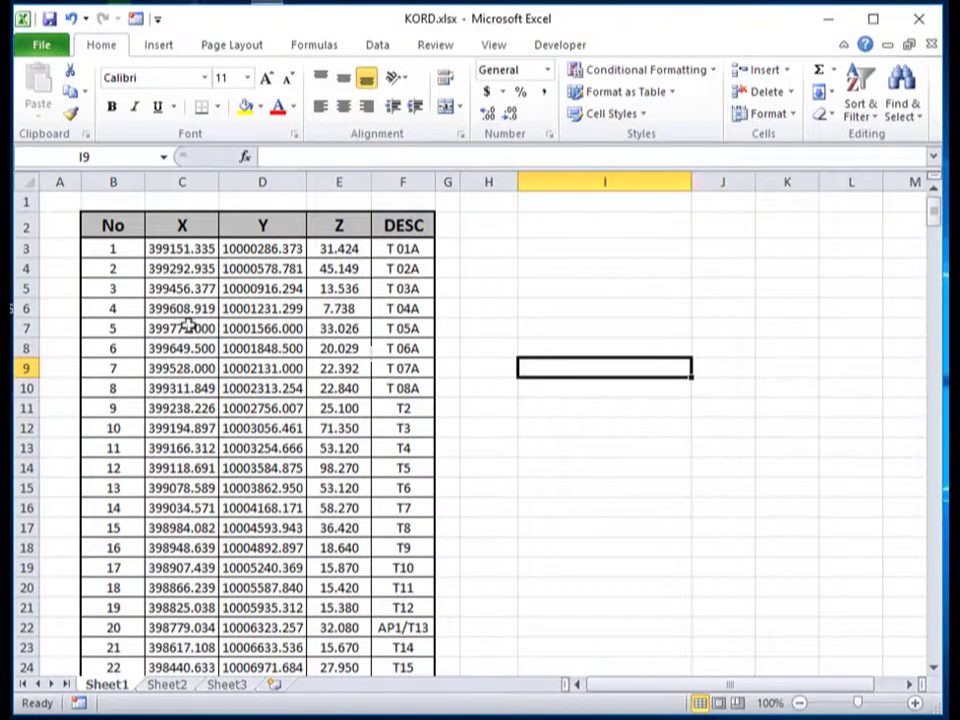
mouse_move(110, 225)
left_mouse_down()
mouse_move(487, 529)
mouse_move(504, 606)
left_mouse_up()
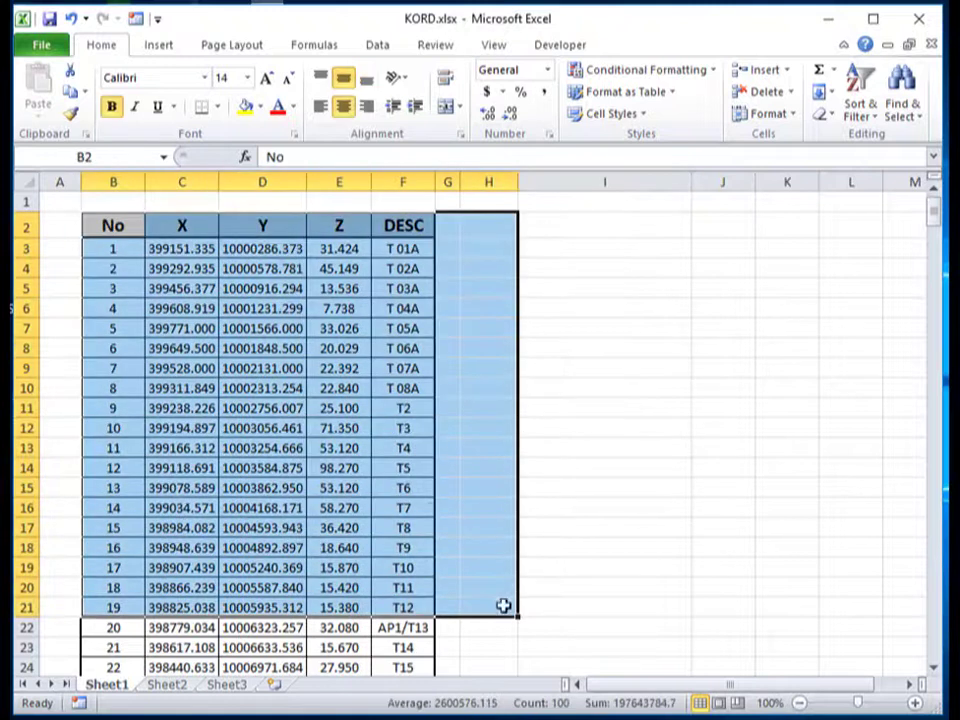
scroll(429, 508, "down", 6)
scroll(506, 495, "down", 7)
left_click(526, 487)
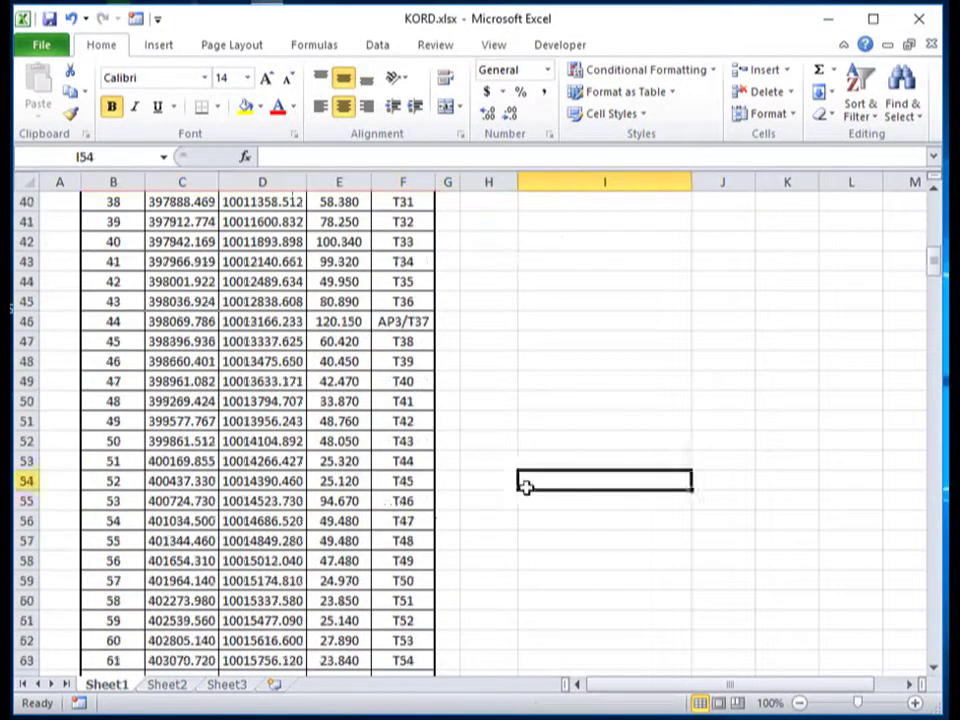
scroll(386, 499, "up", 1)
scroll(368, 476, "up", 5)
scroll(362, 476, "up", 7)
Step: Select the point rows below the headers and check the last point, number 360
left_click(611, 388)
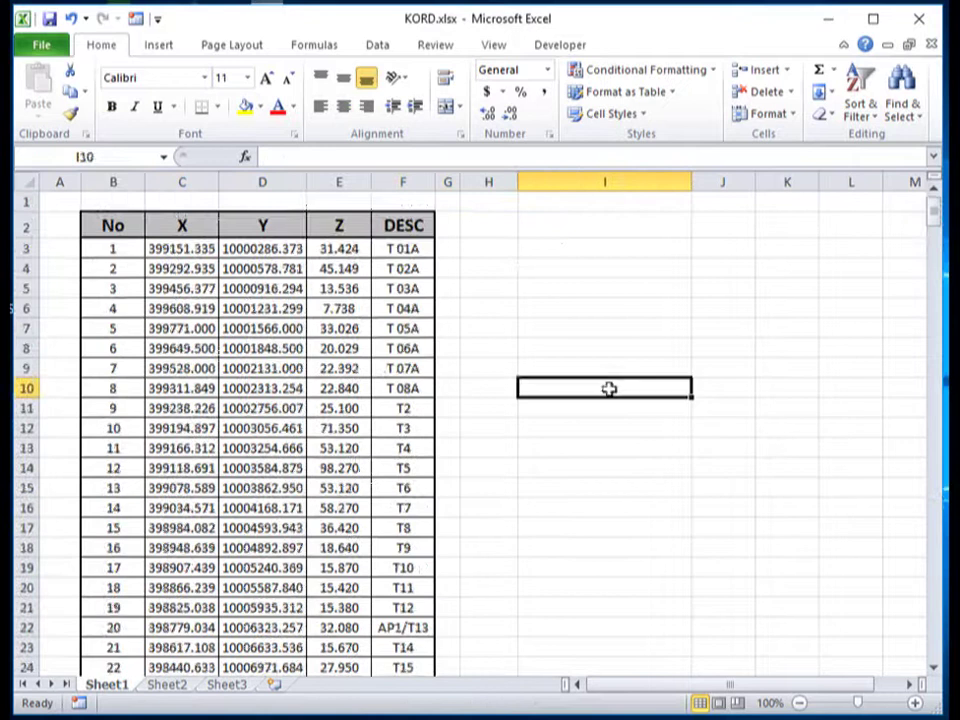
left_click(71, 232)
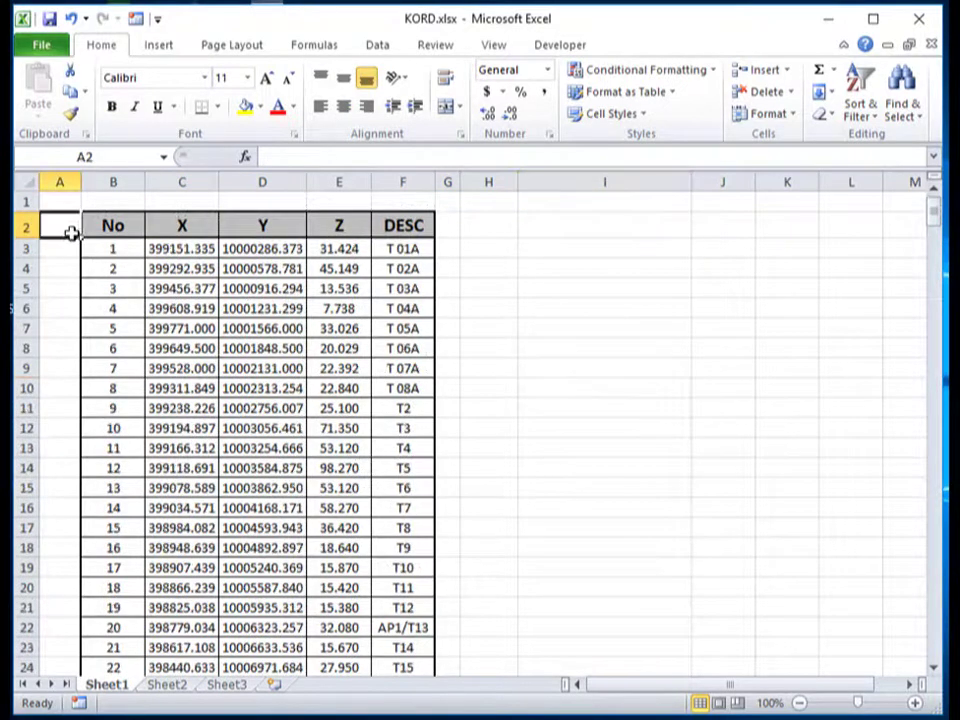
left_click(611, 390)
left_click(90, 227)
left_click_drag(90, 227, 406, 580)
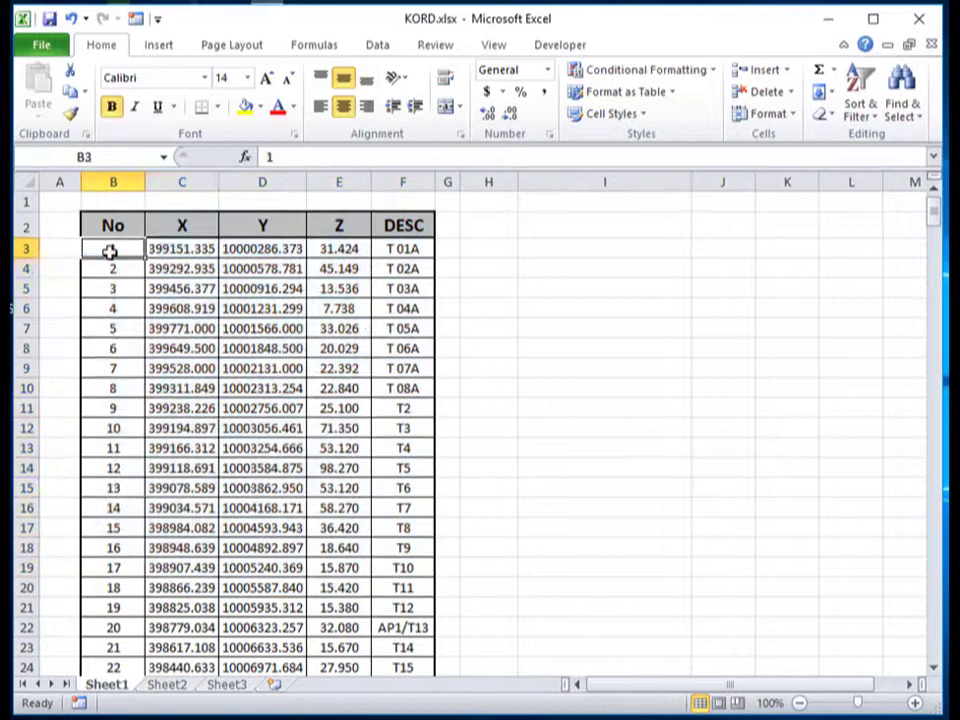
mouse_move(109, 253)
left_mouse_down()
mouse_move(377, 585)
mouse_move(402, 648)
left_mouse_up()
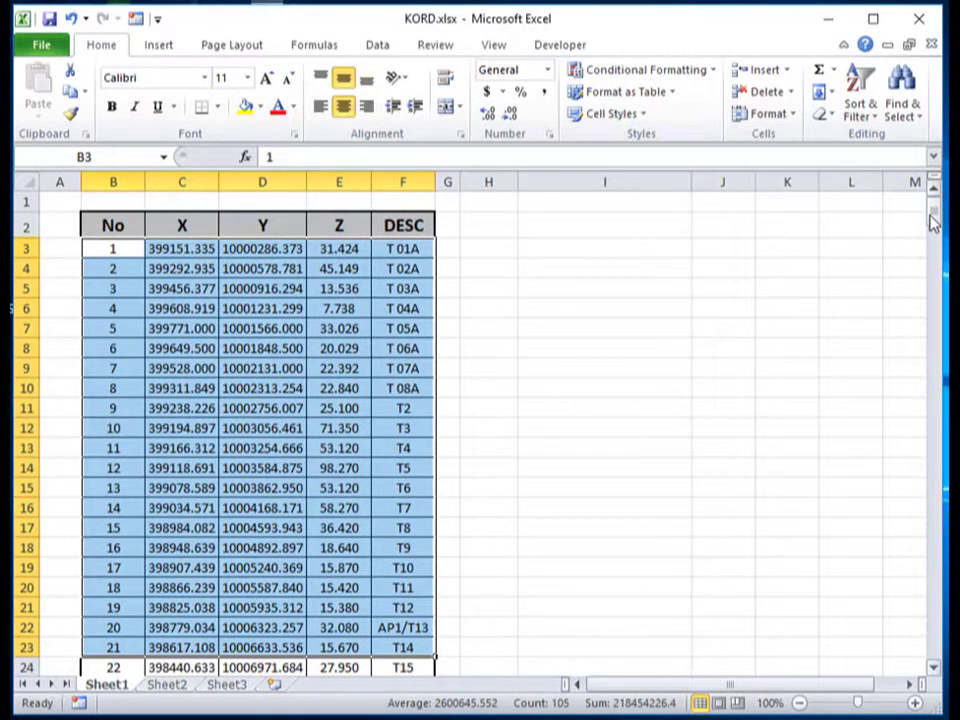
left_click_drag(934, 214, 910, 668)
scroll(224, 600, "down", 3)
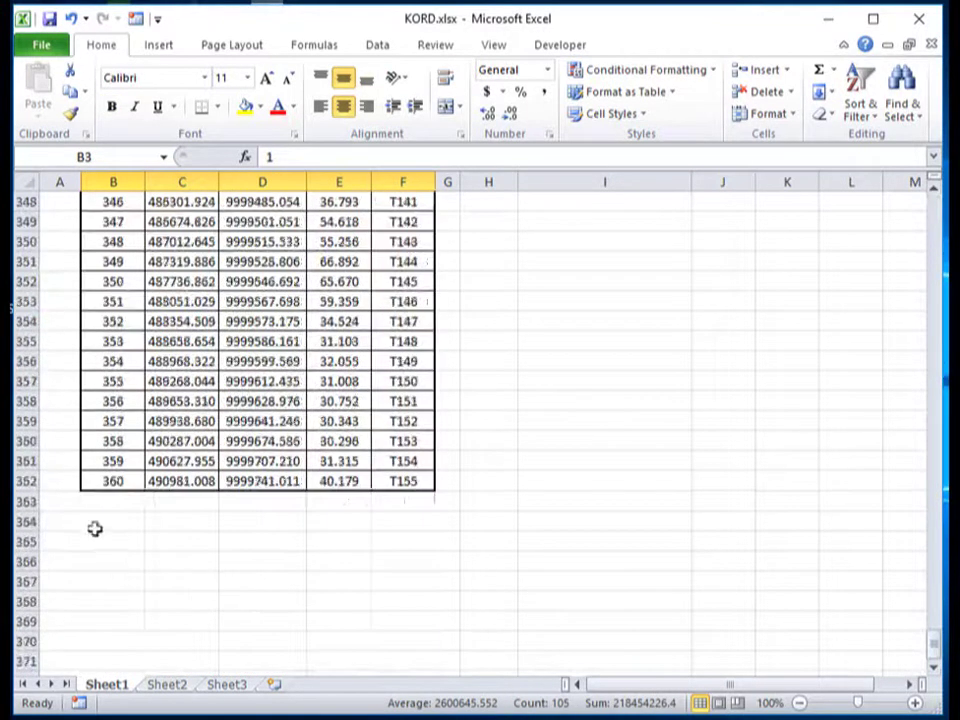
left_click(103, 481)
left_click(614, 590)
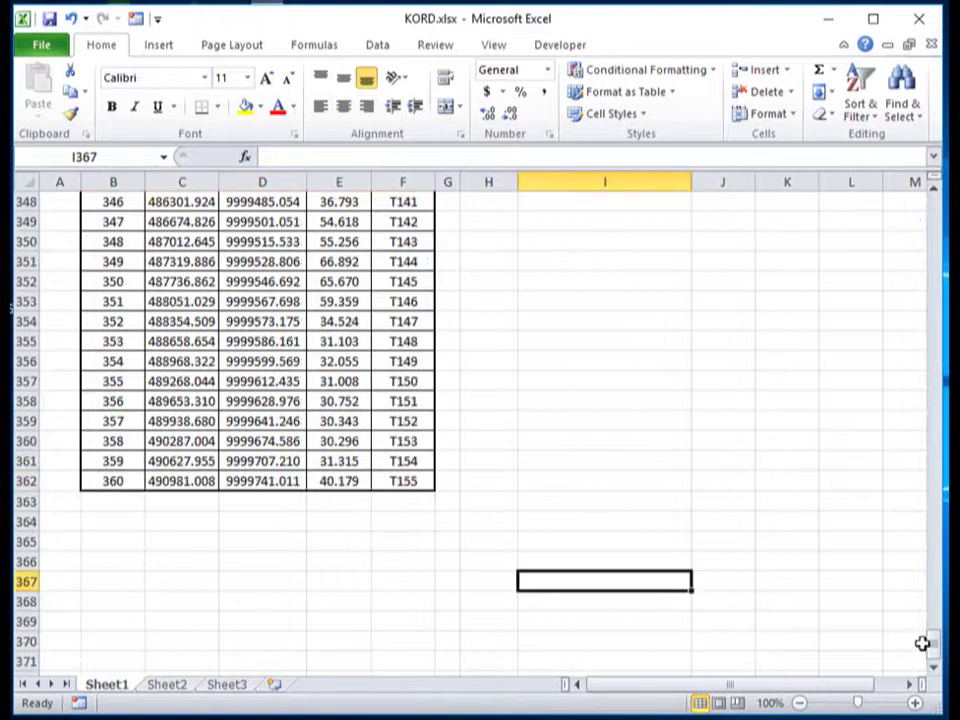
left_click_drag(934, 652, 934, 203)
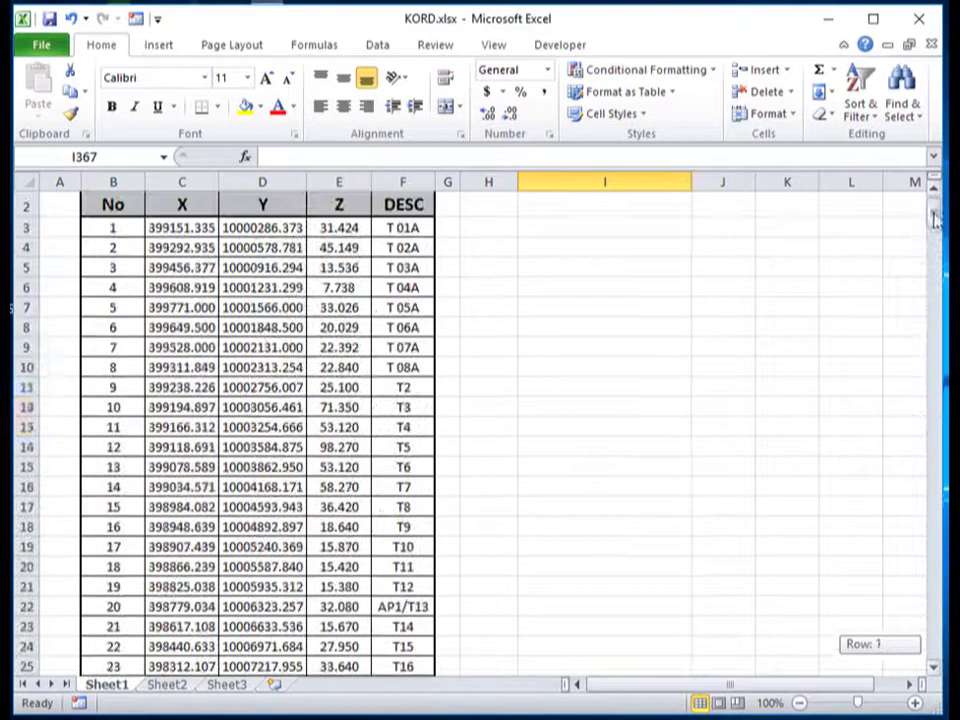
left_click_drag(604, 447, 604, 428)
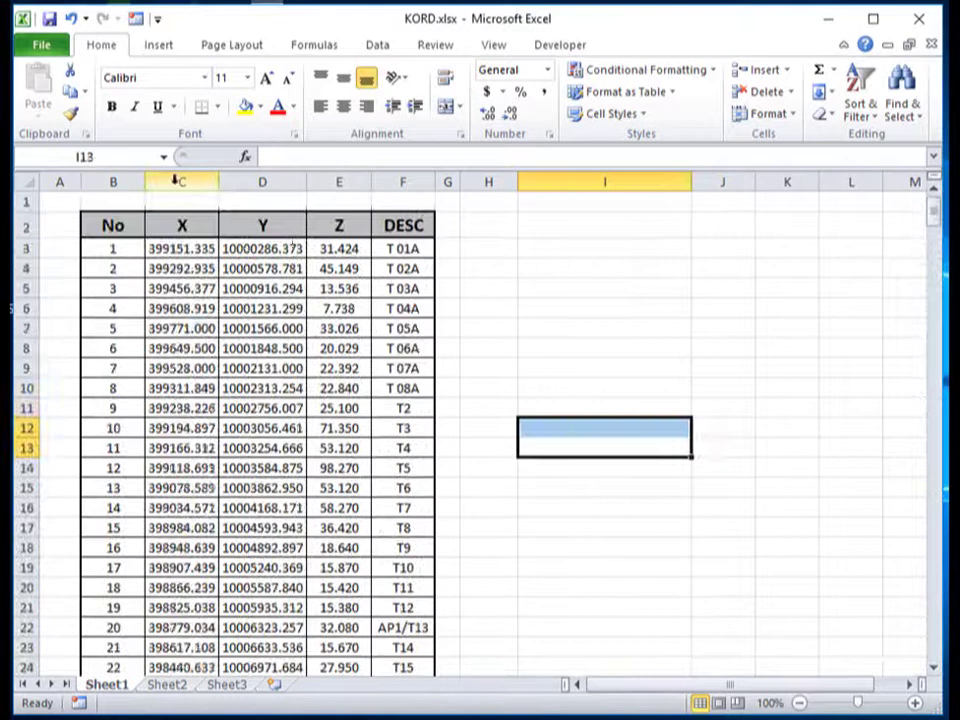
Step: Highlight the X, Y and Z columns and point out sample coordinate and description values
left_click(180, 182)
left_click(262, 182)
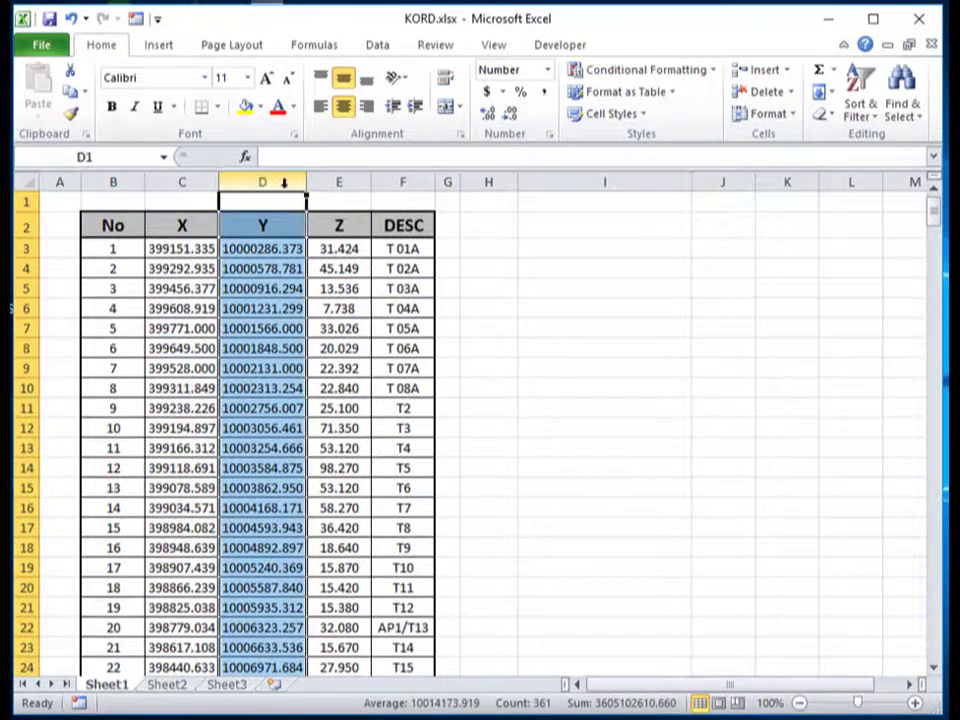
left_click(340, 178)
left_click(540, 265)
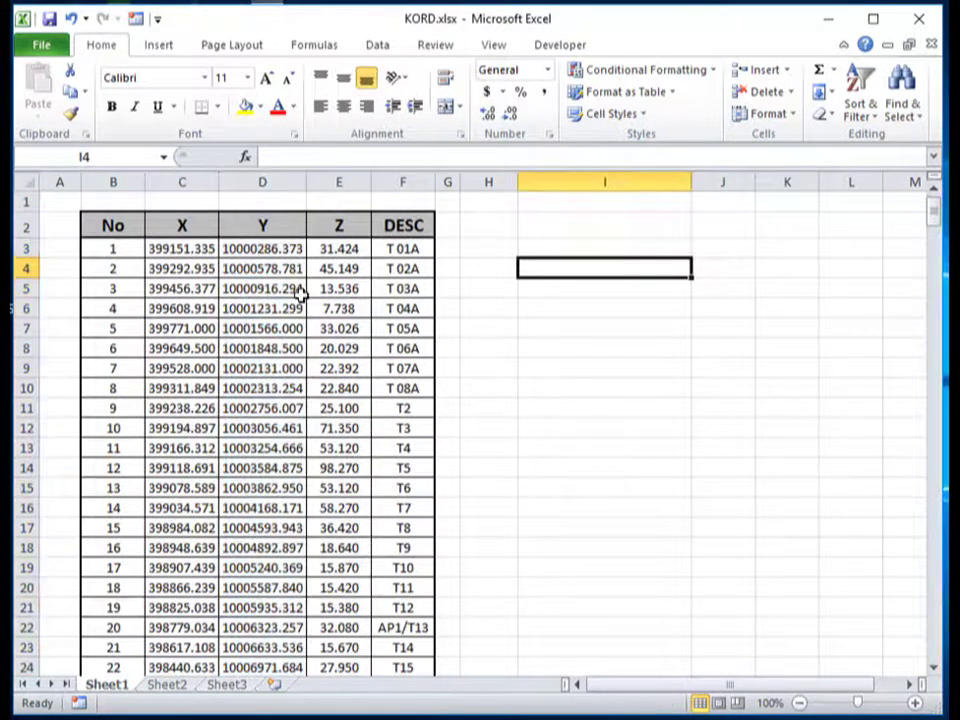
left_click_drag(172, 245, 256, 547)
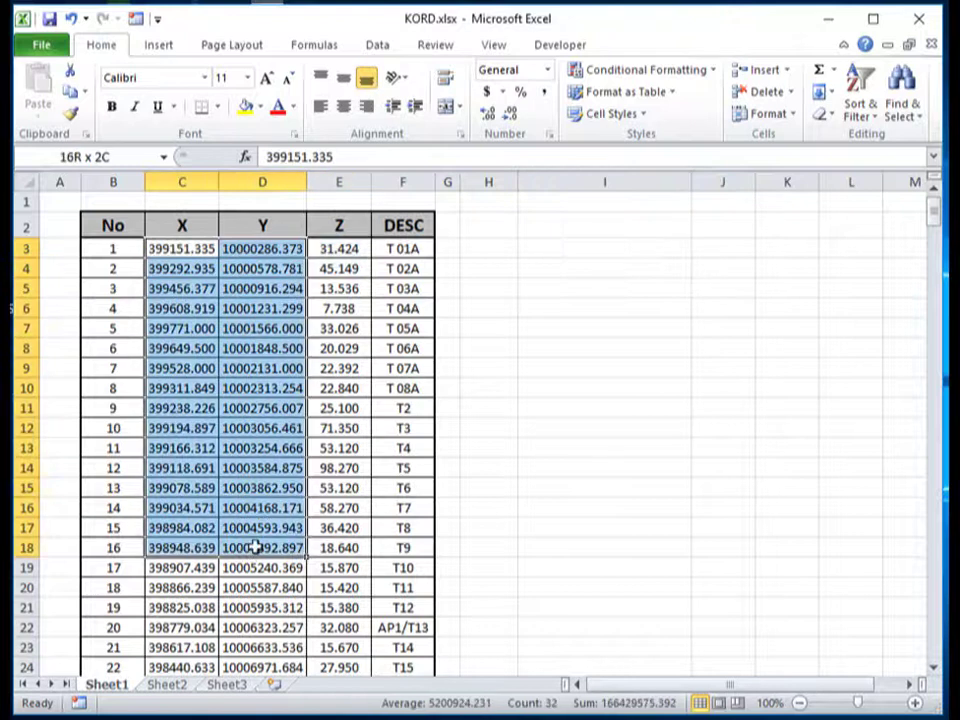
left_click(92, 250)
left_click(388, 304)
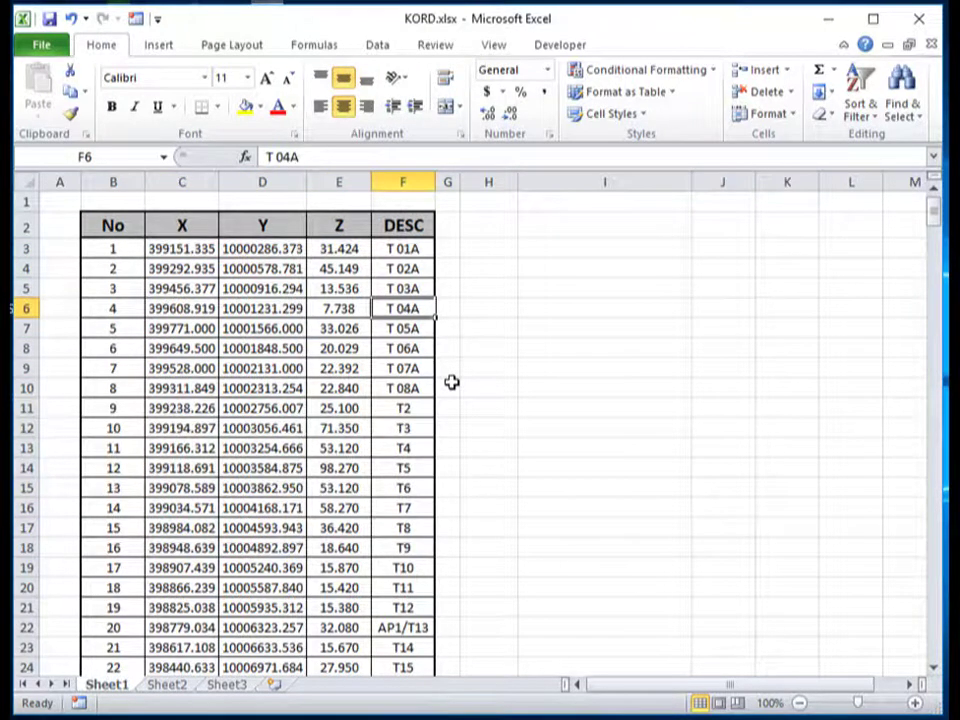
left_click(285, 410)
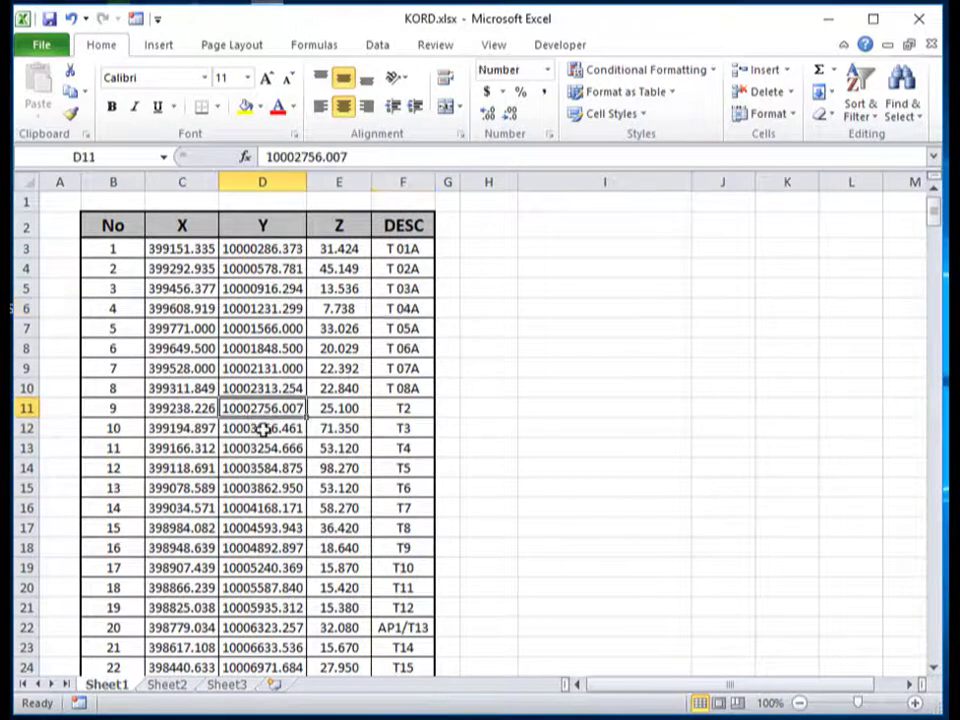
left_click(528, 402)
left_click(259, 507)
left_click(521, 427)
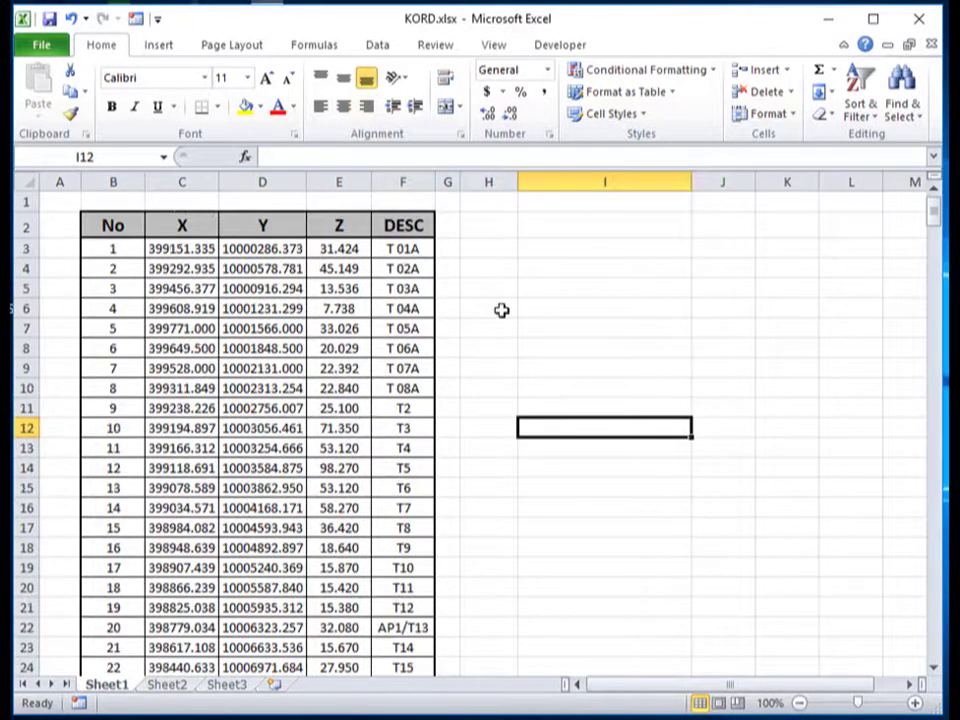
left_click(203, 366)
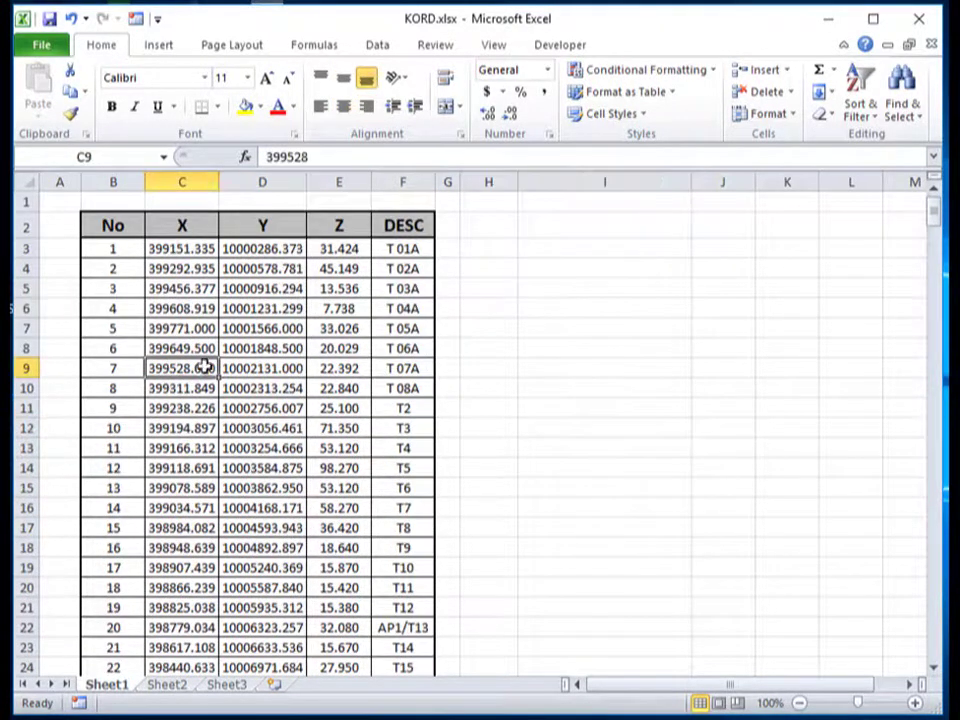
Step: Enter the label TEXT in cell H3
left_click(478, 251)
type("TE")
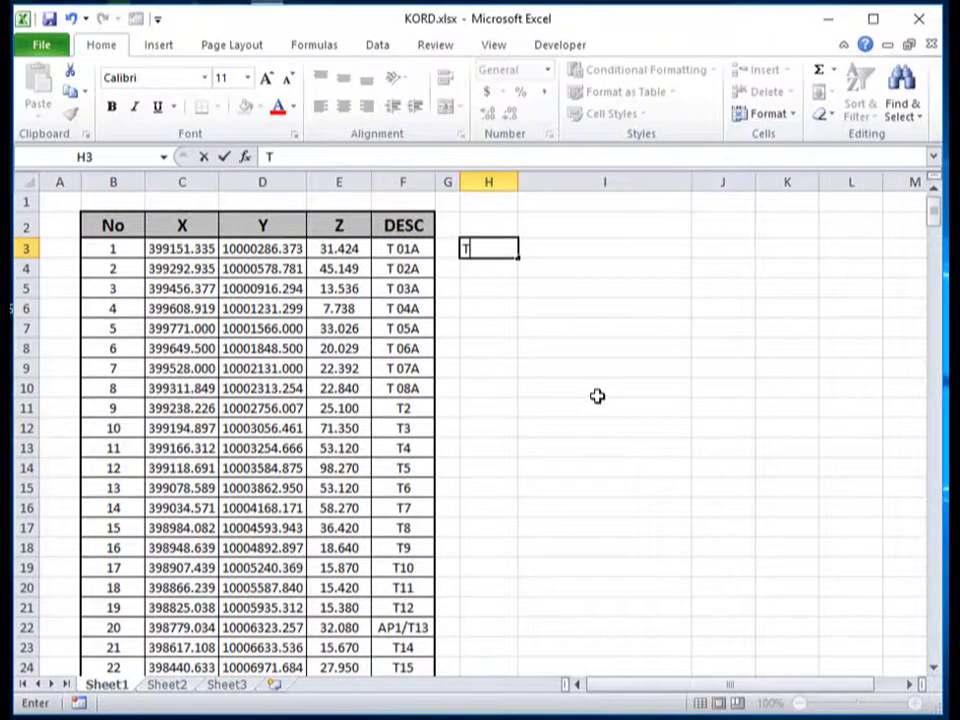
type("XT")
left_click(597, 396)
Step: Put =CONCATENATE(C3,",",D3) in I3 to join point 1's X and Y coordinates
left_click(561, 247)
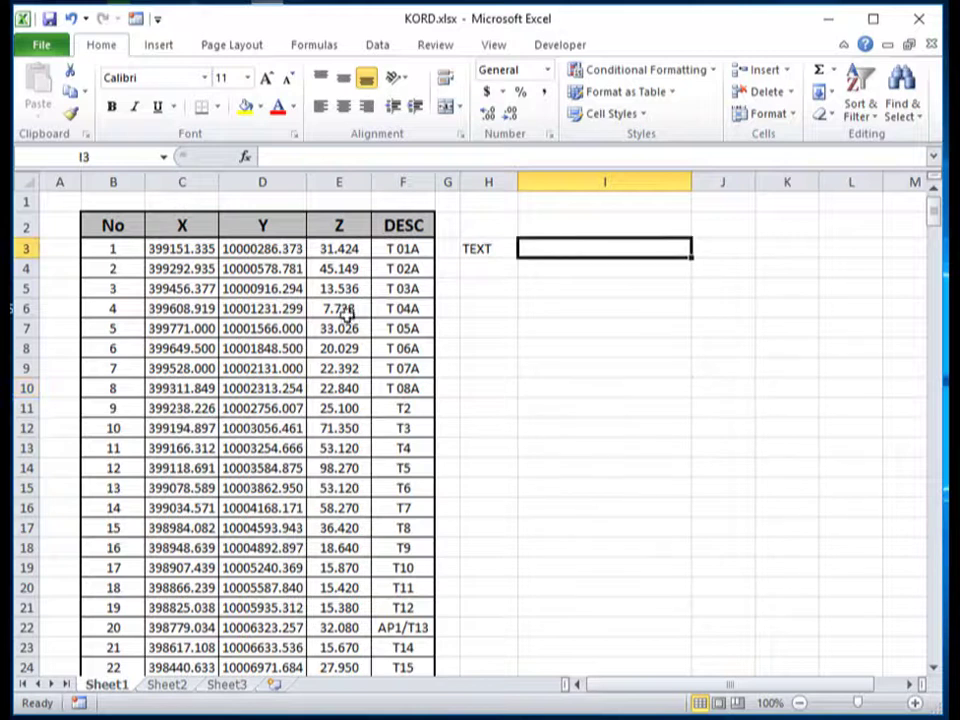
left_click(247, 166)
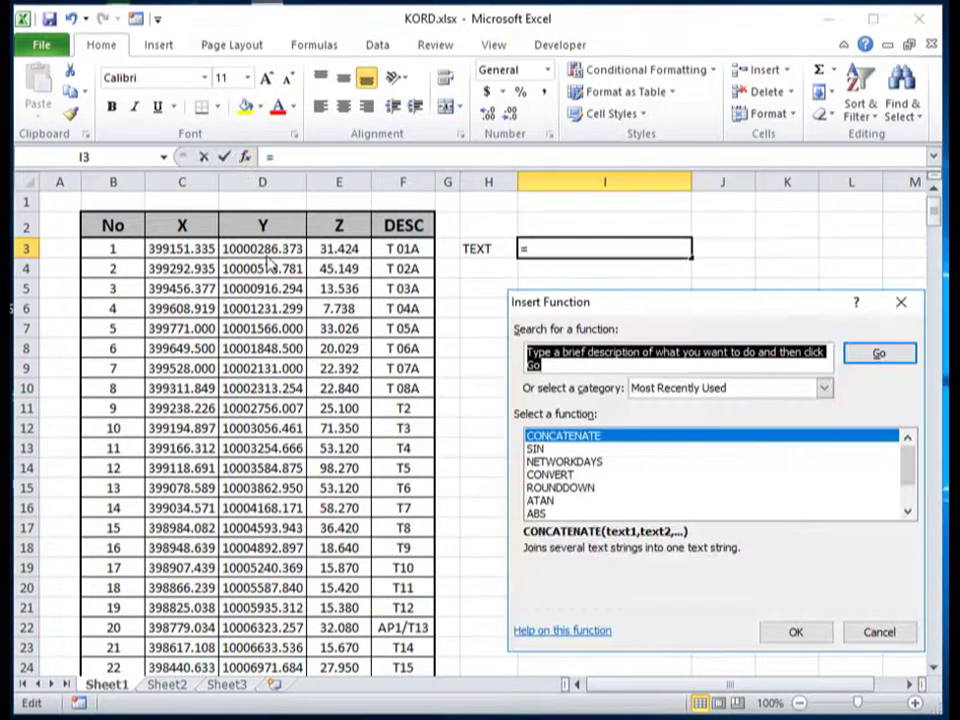
left_click(793, 634)
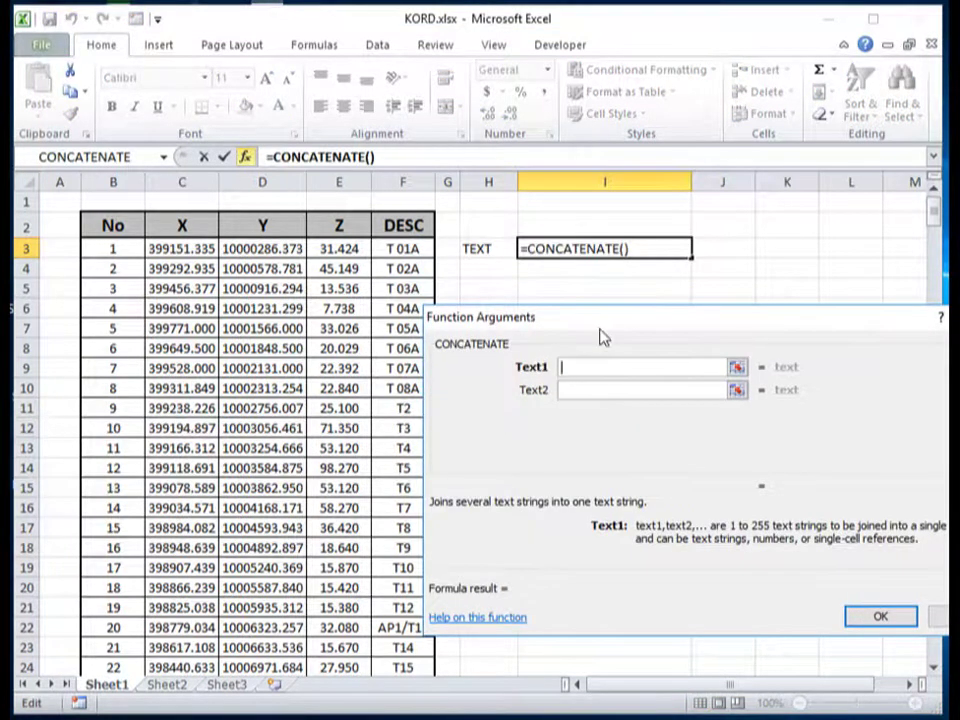
left_click_drag(604, 328, 497, 346)
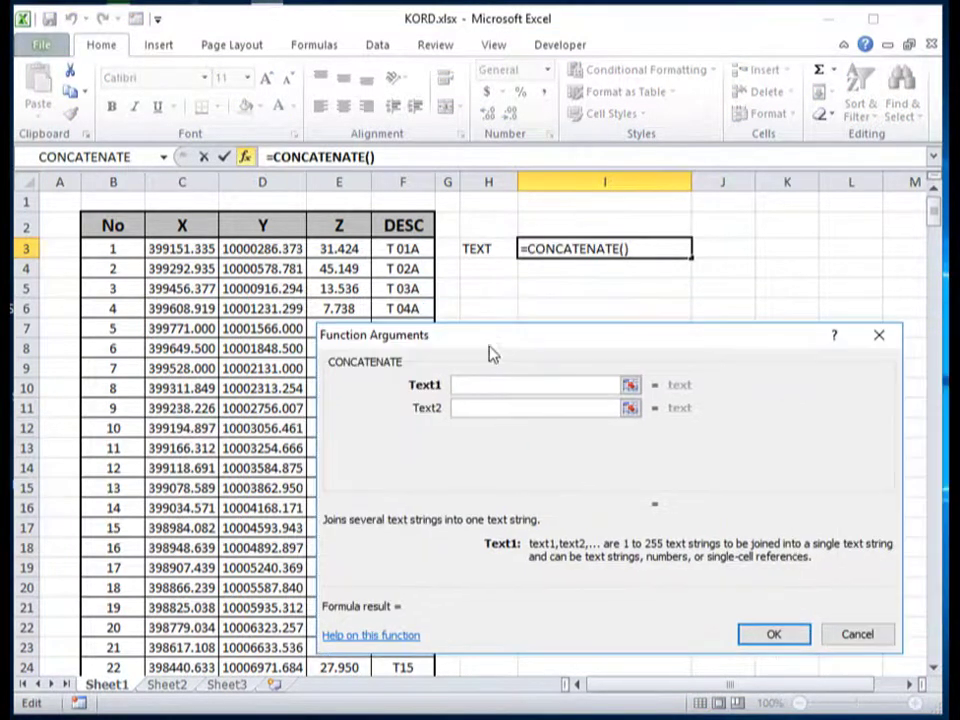
left_click(177, 252)
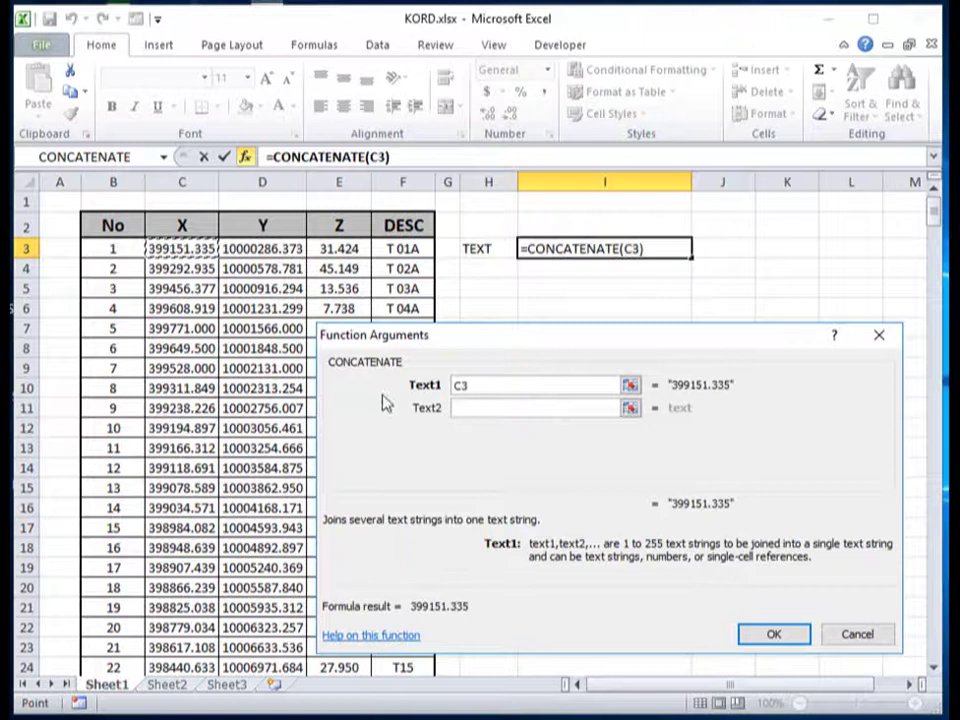
left_click(489, 407)
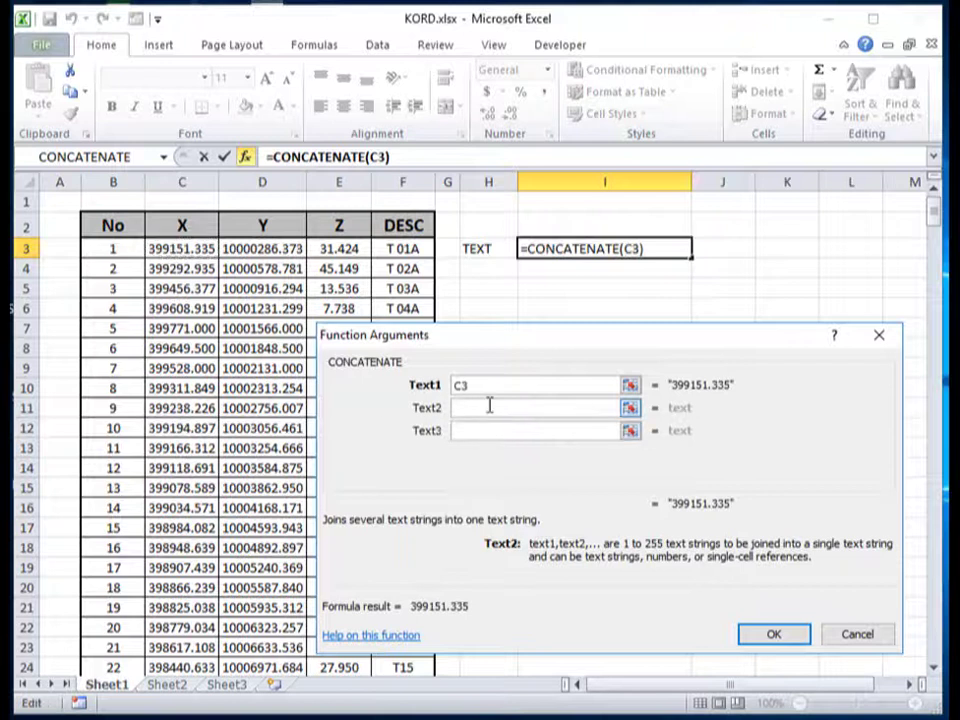
type(",")
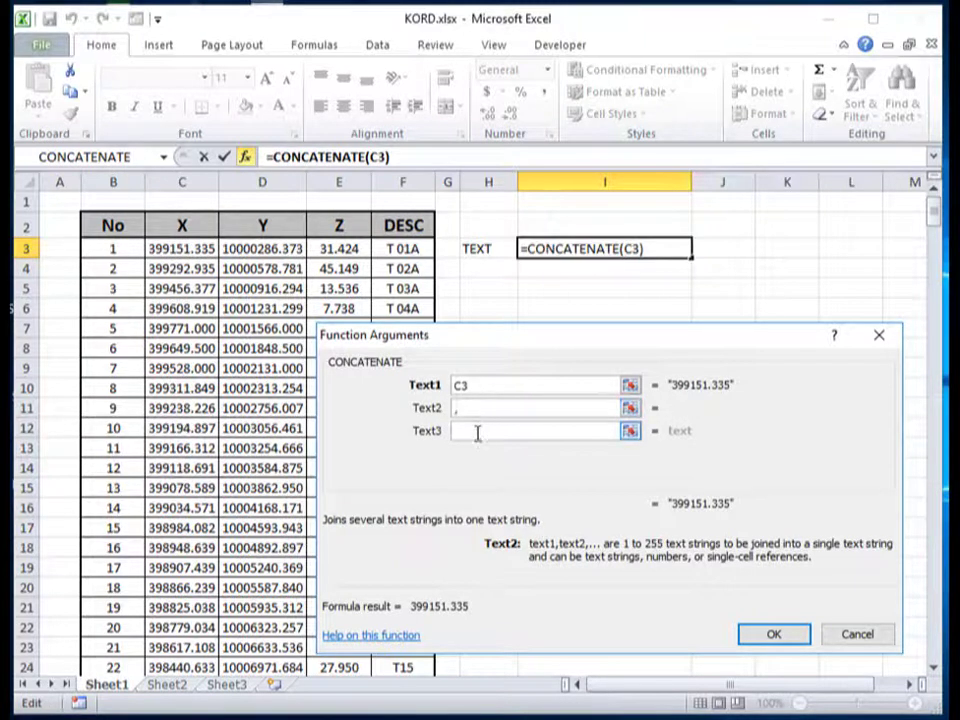
left_click(477, 432)
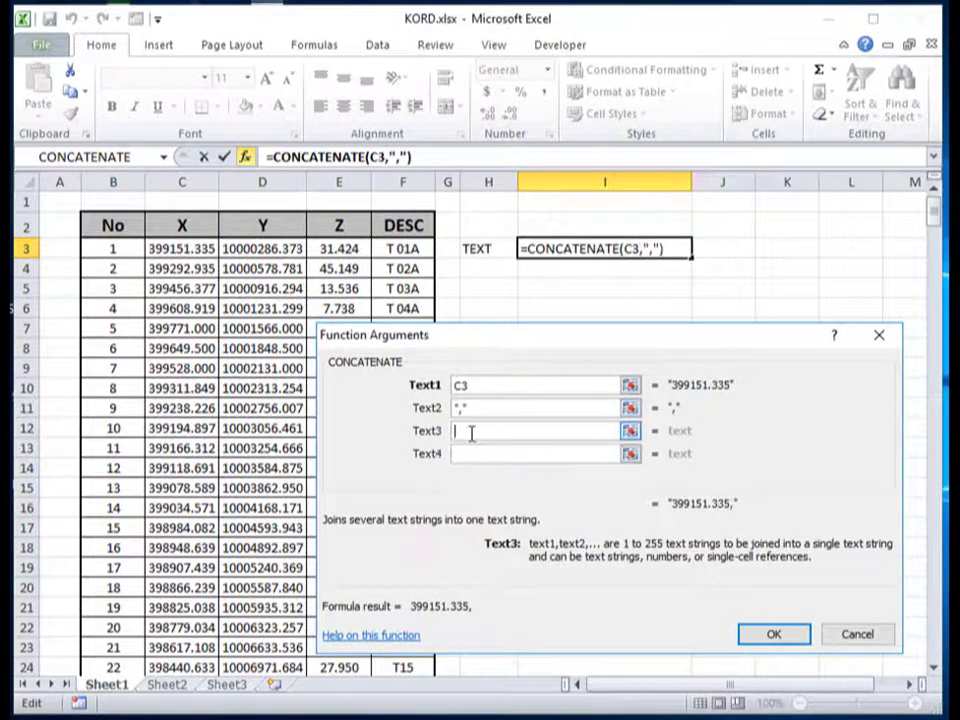
left_click(257, 247)
left_click(760, 636)
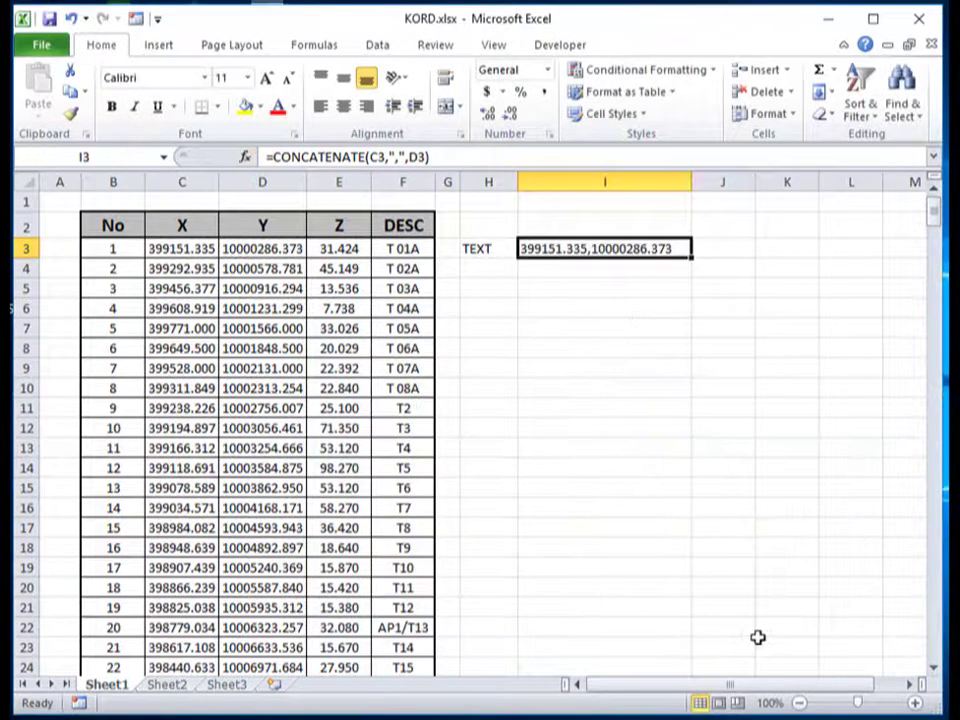
Step: Enter 1 in J3, 0 in K3, and =F3 in L3 showing T 01A
left_click(712, 254)
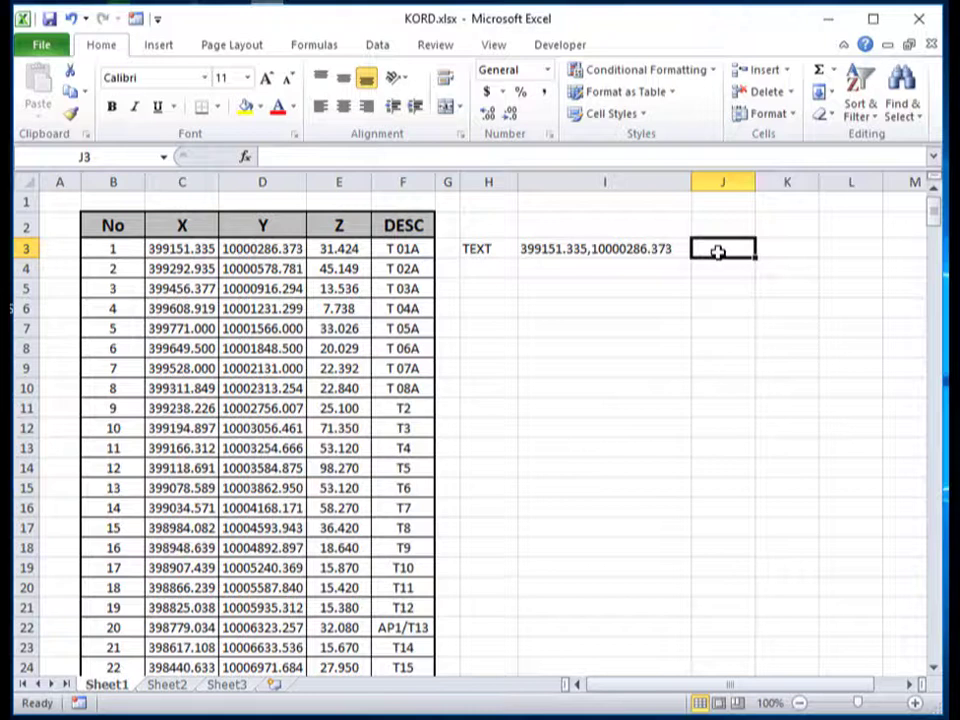
type("1")
left_click(760, 320)
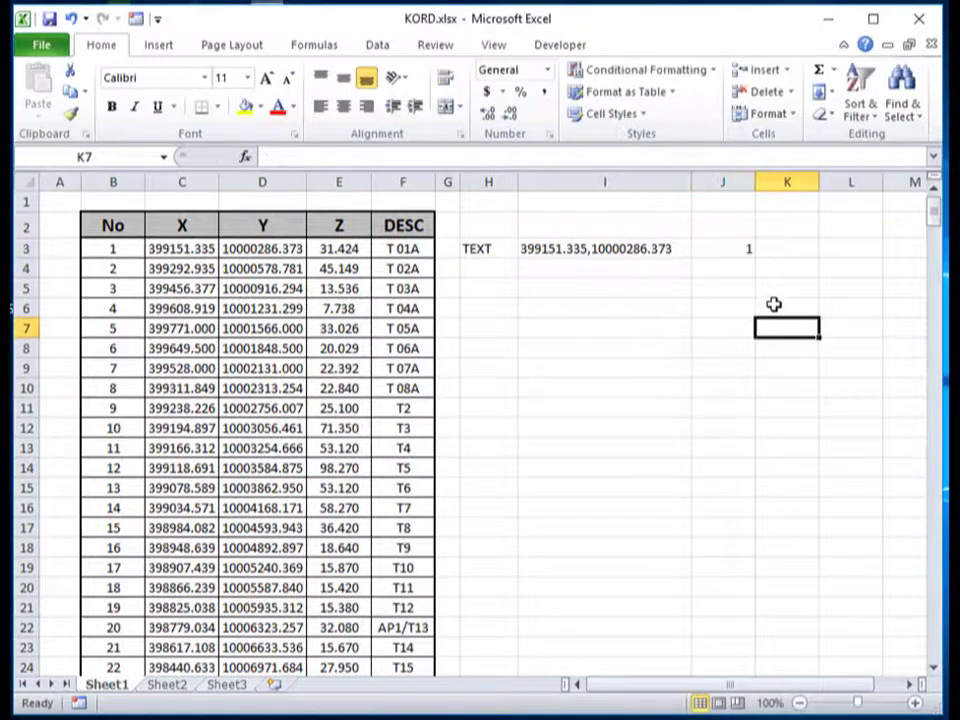
left_click(779, 251)
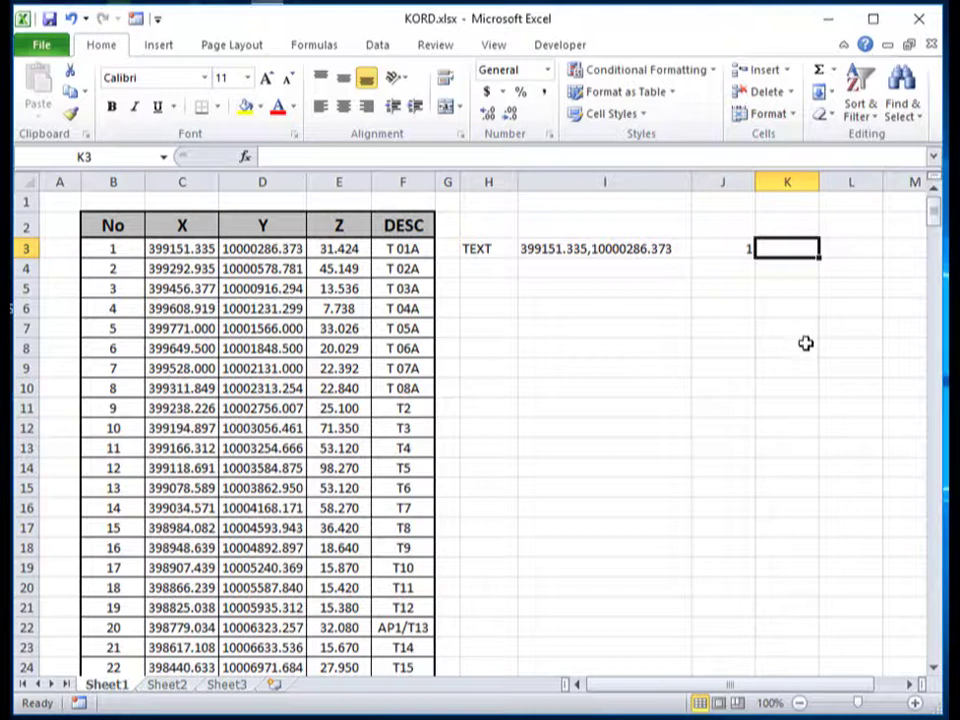
type("0")
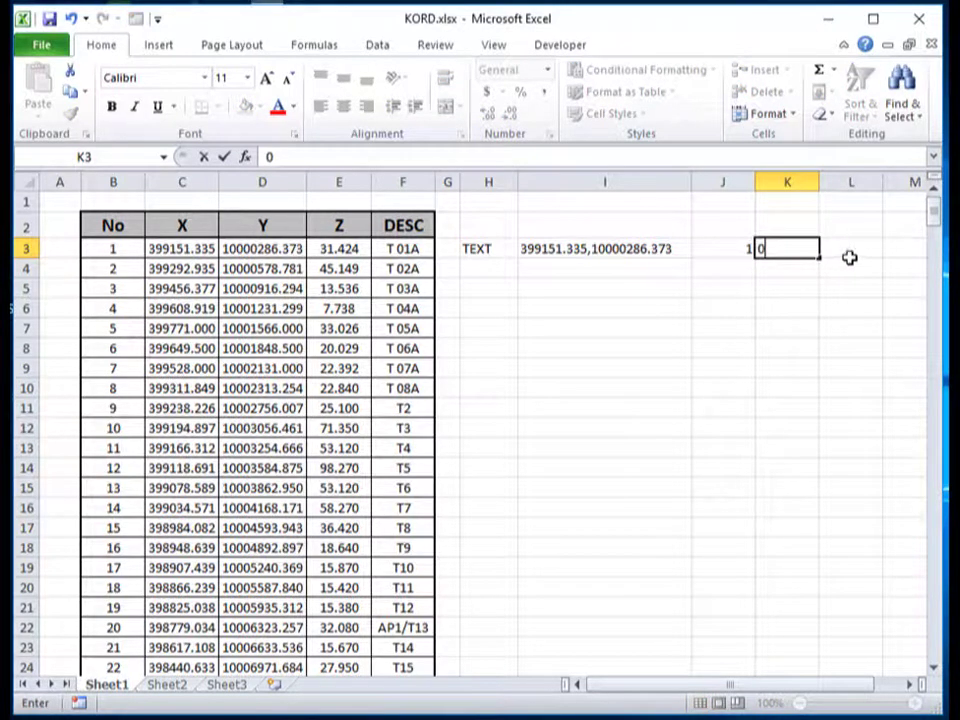
left_click(849, 249)
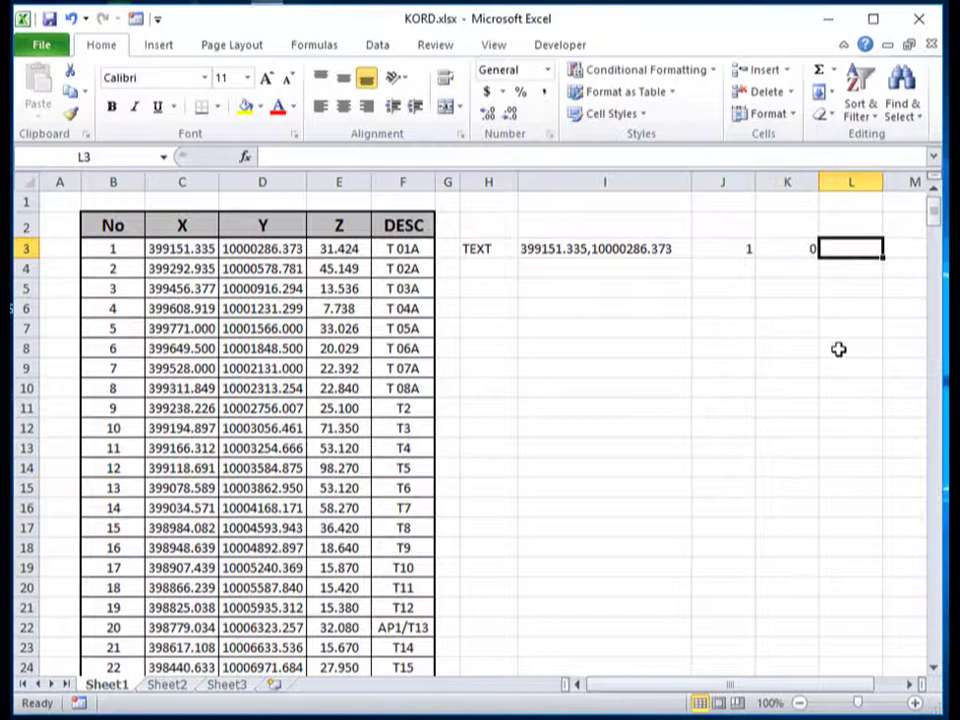
type("=")
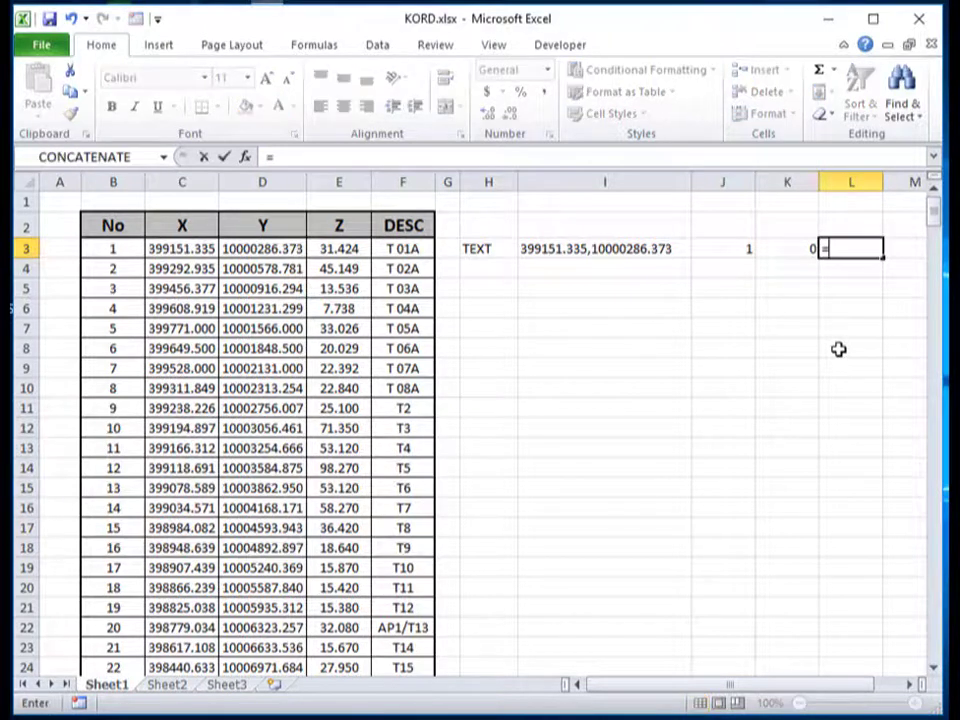
left_click(403, 248)
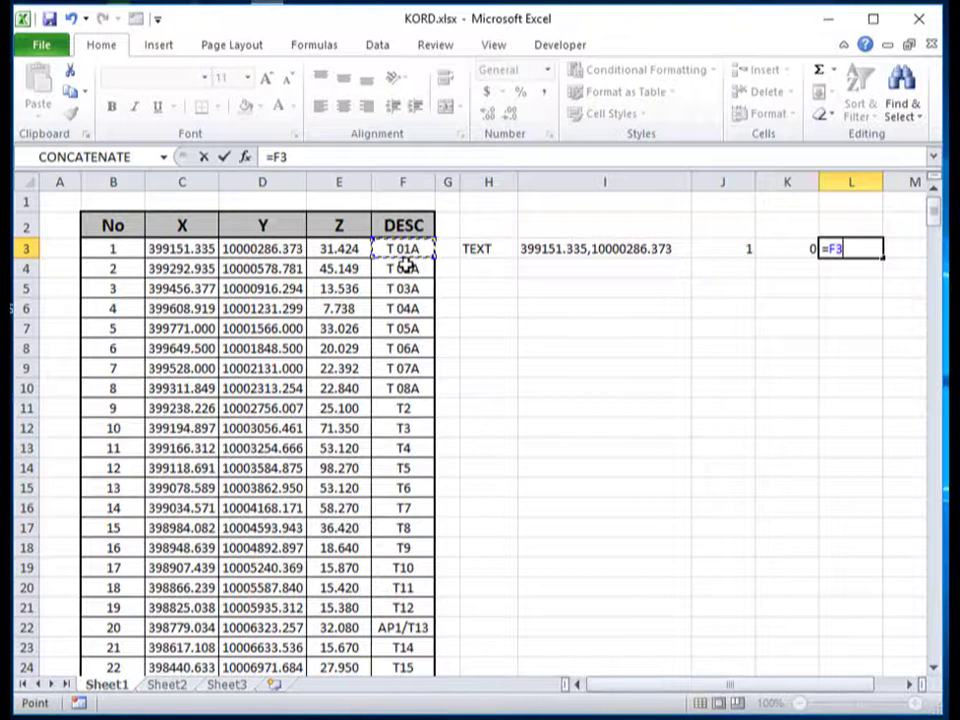
key("Return")
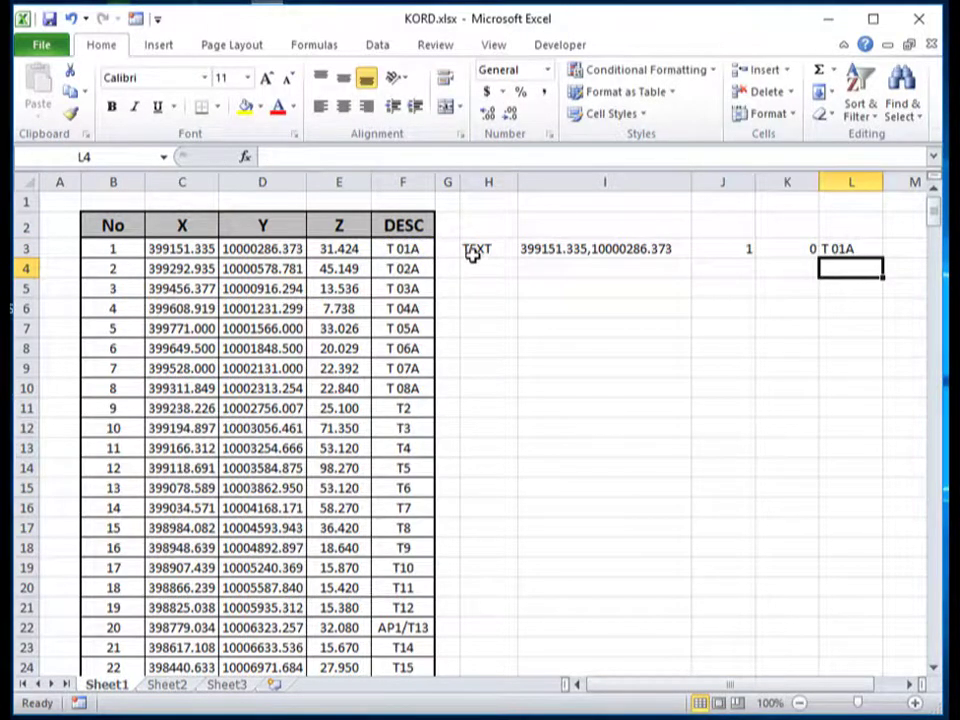
left_click(474, 252)
Step: Fill the H3:L3 helper row down to row 362 and bring up Copy for the block
mouse_move(474, 252)
left_mouse_down()
mouse_move(882, 255)
mouse_move(882, 670)
left_mouse_up()
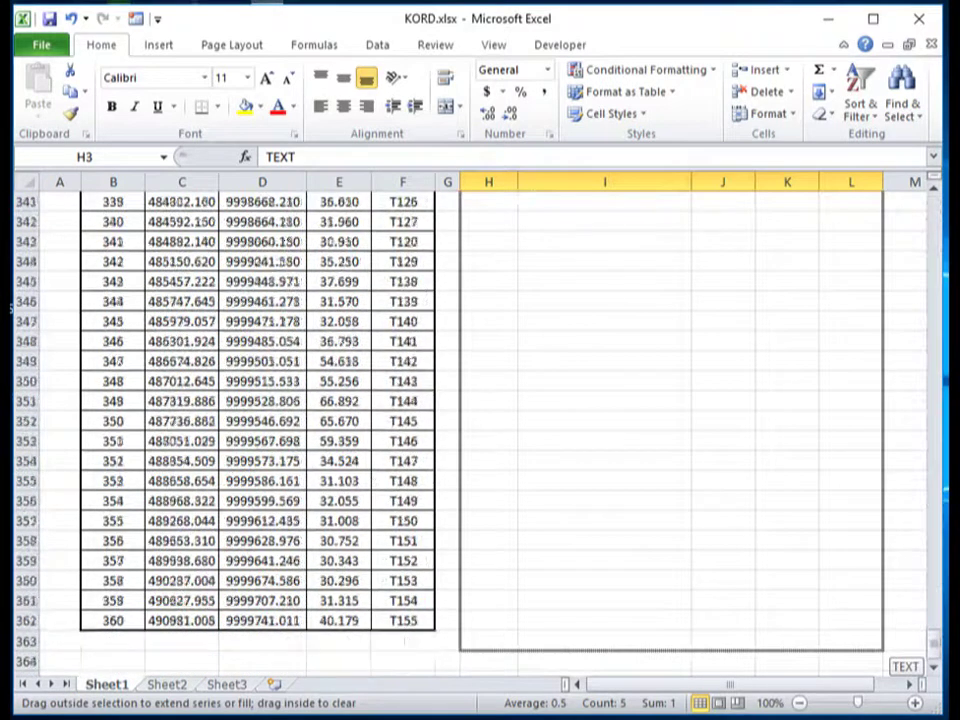
left_click_drag(880, 668, 842, 592)
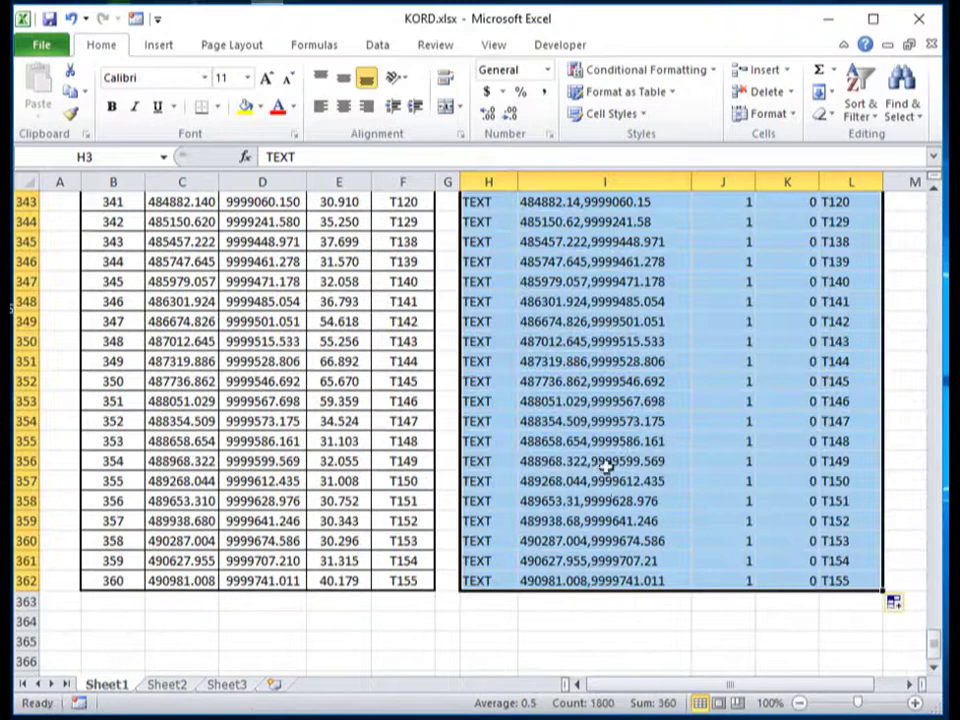
scroll(605, 463, "down", 2)
scroll(605, 463, "up", 1)
scroll(605, 463, "up", 7)
scroll(605, 463, "up", 6)
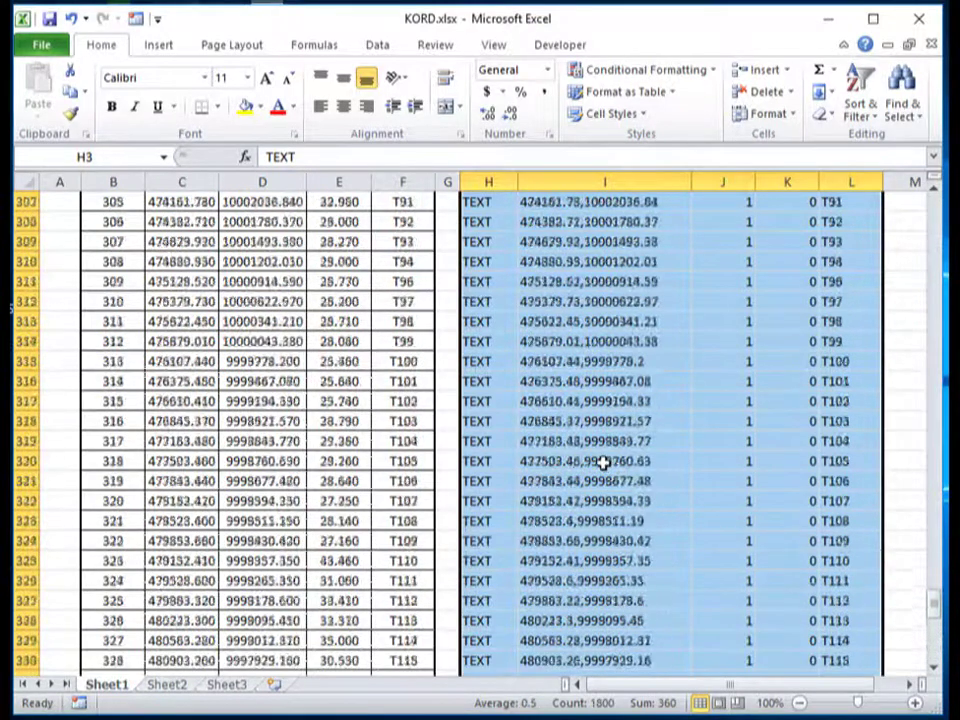
scroll(605, 463, "up", 8)
scroll(605, 463, "up", 10)
scroll(605, 463, "up", 6)
scroll(605, 430, "up", 6)
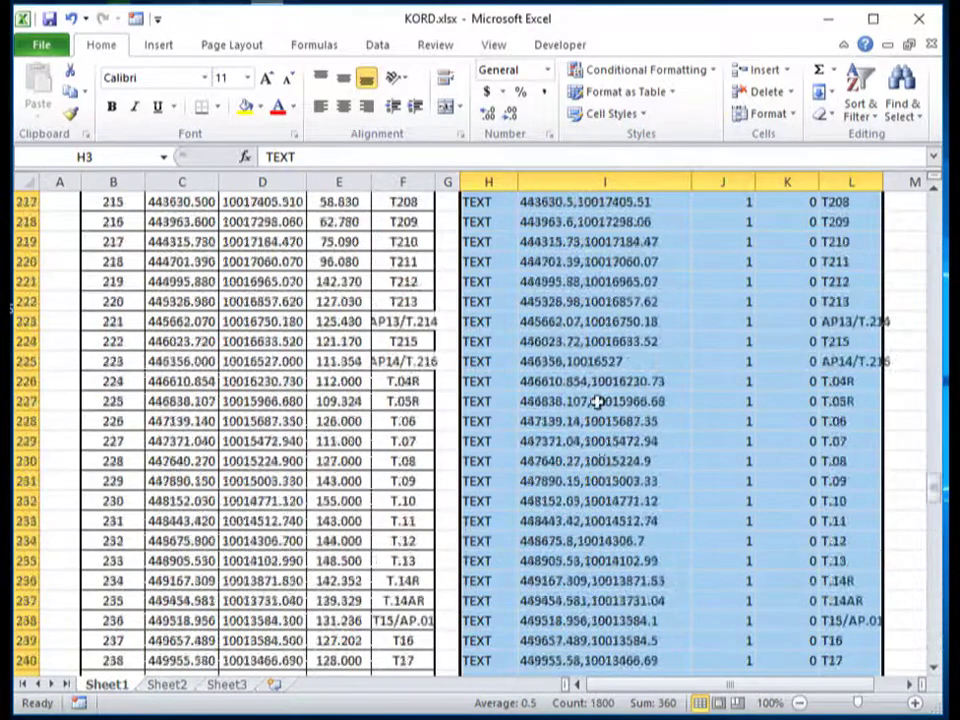
right_click(590, 292)
Step: Copy the H3:L362 helper block and paste it into a blank Notepad document
left_click(636, 332)
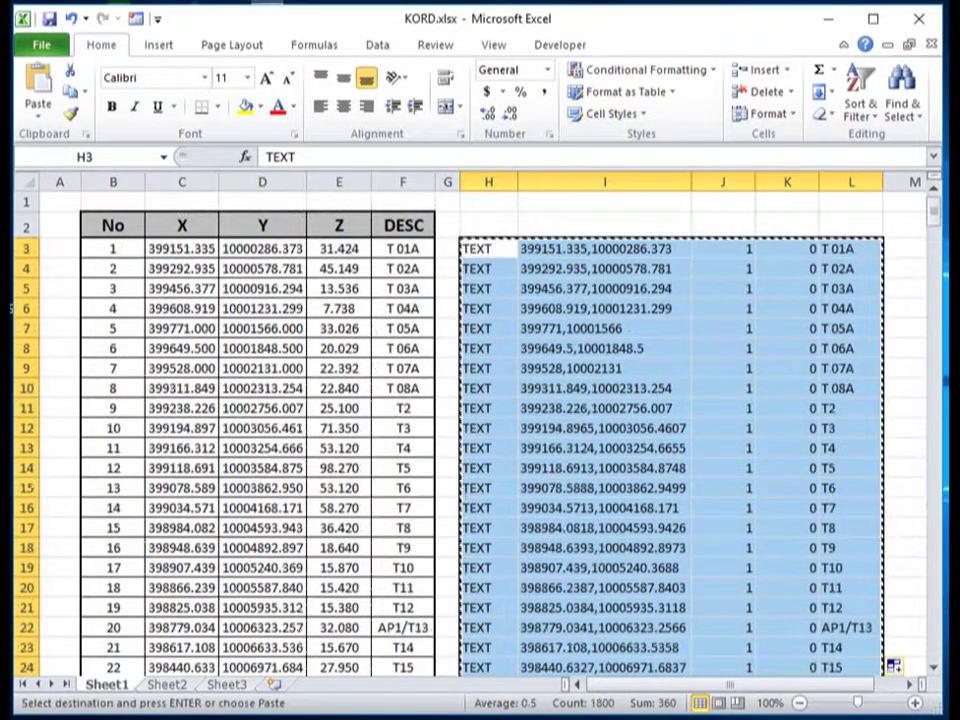
right_click(488, 134)
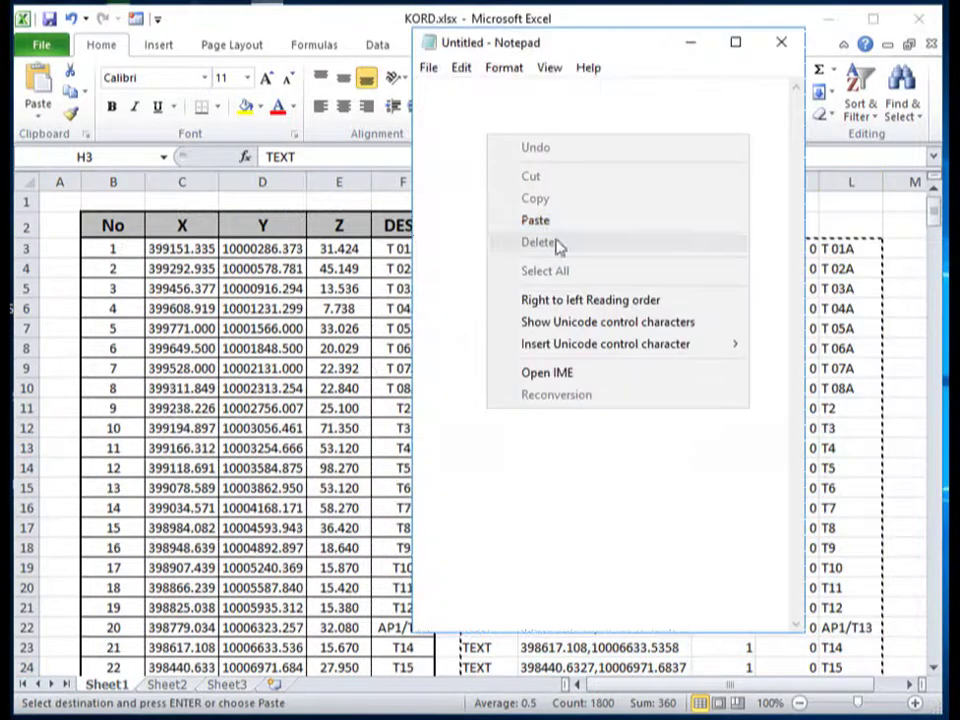
left_click(553, 219)
scroll(592, 510, "up", 10)
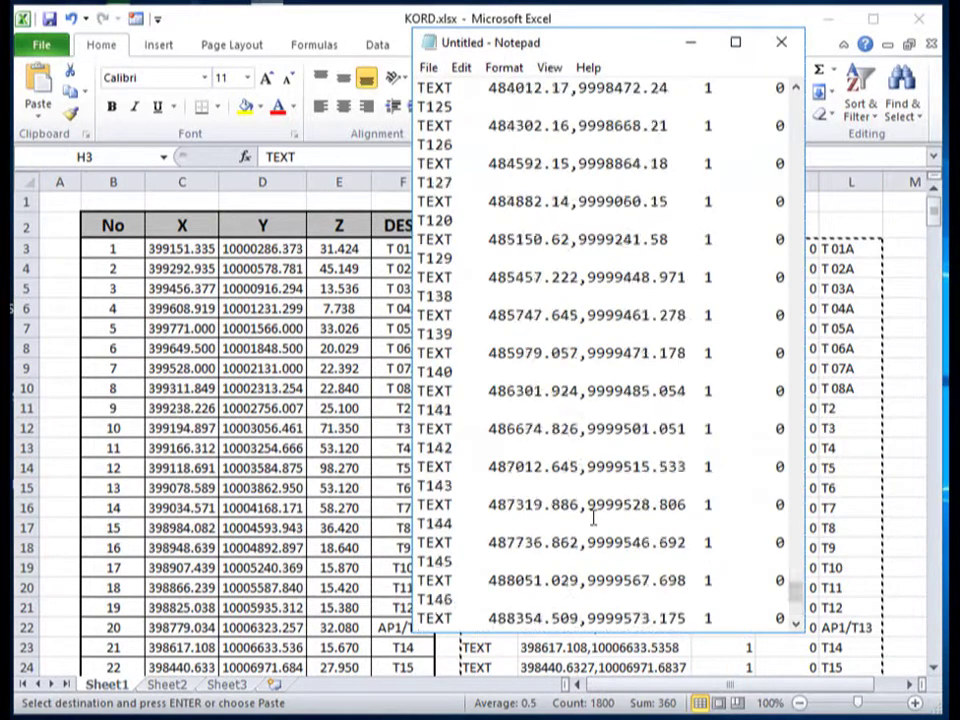
scroll(590, 500, "up", 1)
scroll(575, 440, "up", 12)
scroll(560, 320, "up", 6)
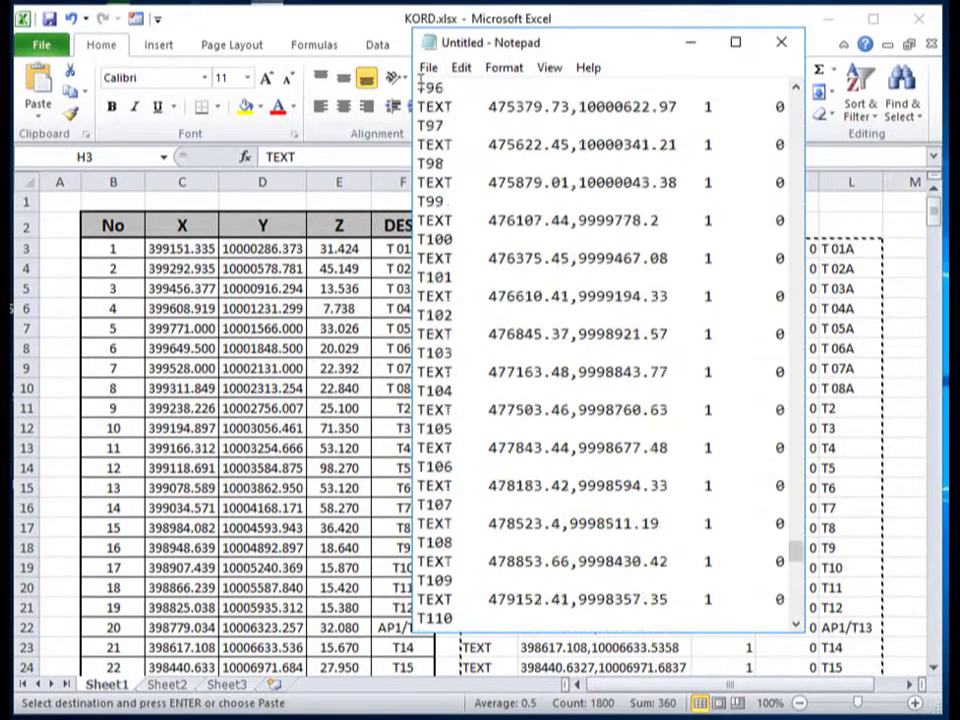
left_click(428, 67)
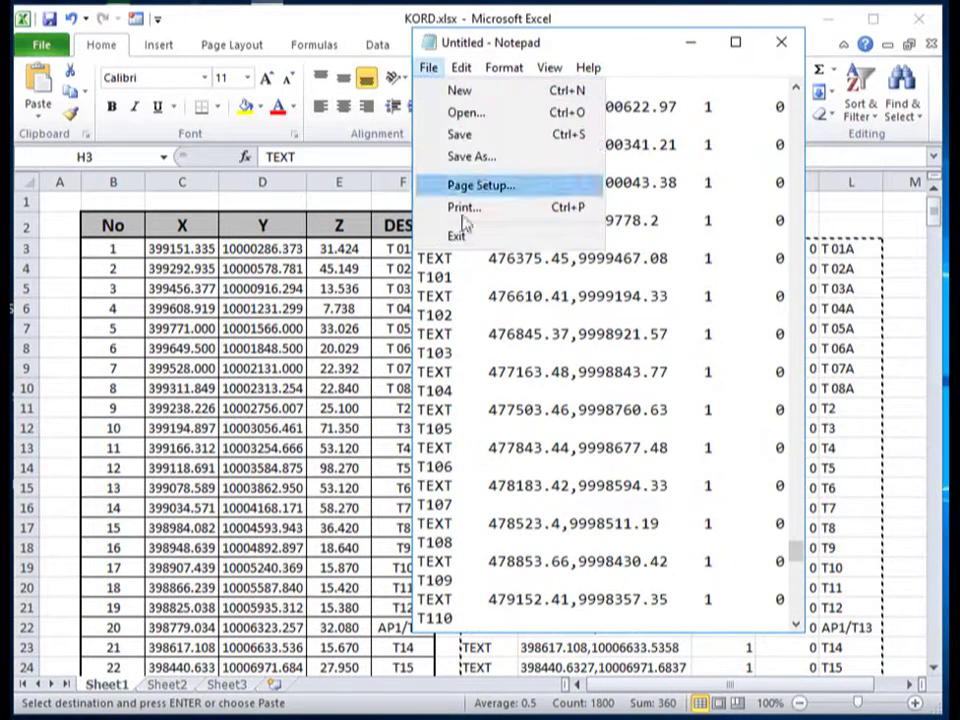
Step: Save the Notepad text as IMPORT TEXT.SCR in the D:\1.A folder
left_click(508, 155)
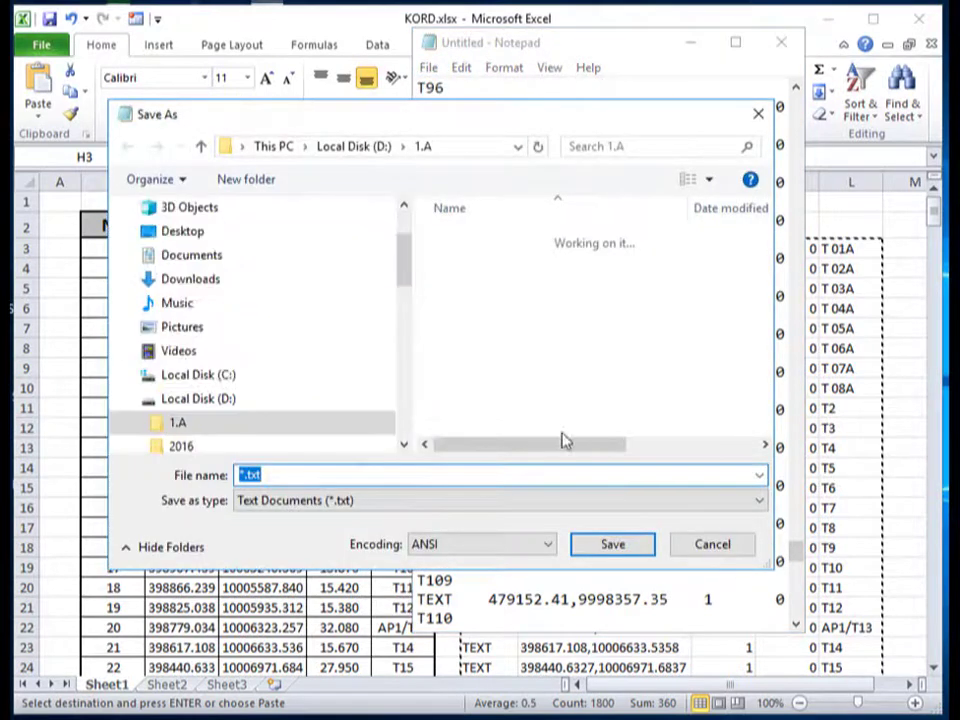
left_click(301, 476)
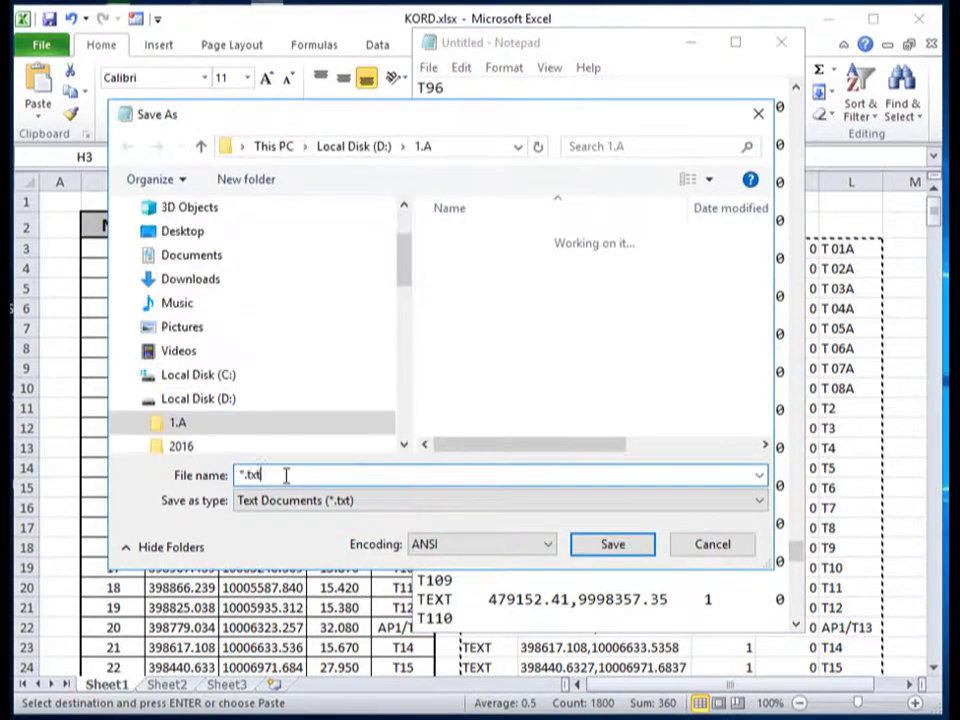
left_click_drag(286, 475, 231, 470)
key("BackSpace")
type("IMPORT TEXT.SCR")
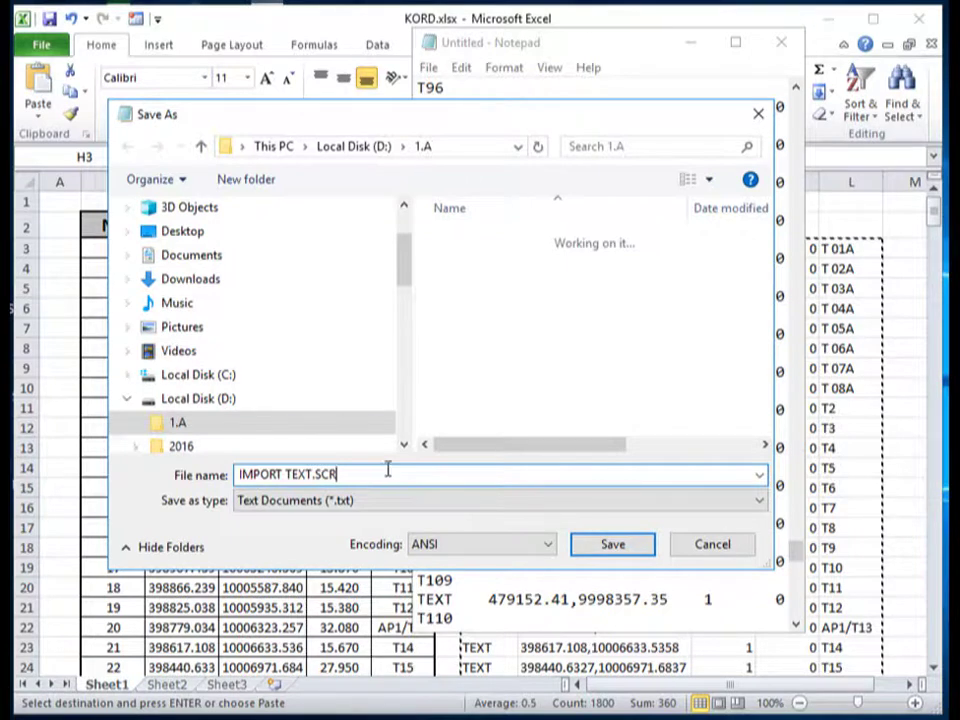
left_click(198, 399)
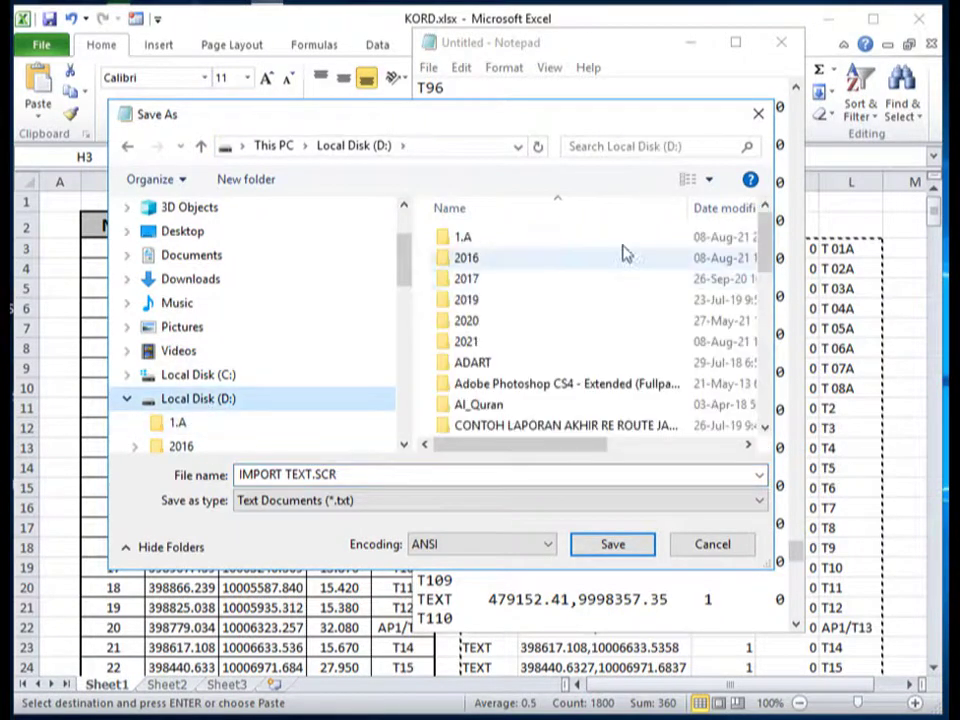
double_click(455, 232)
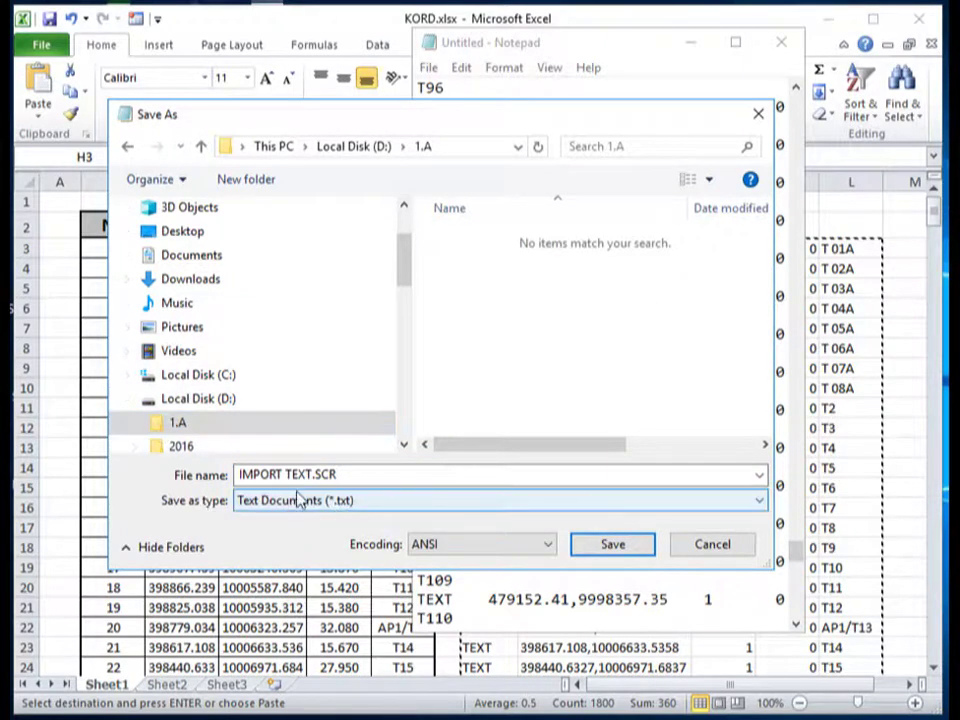
left_click(621, 547)
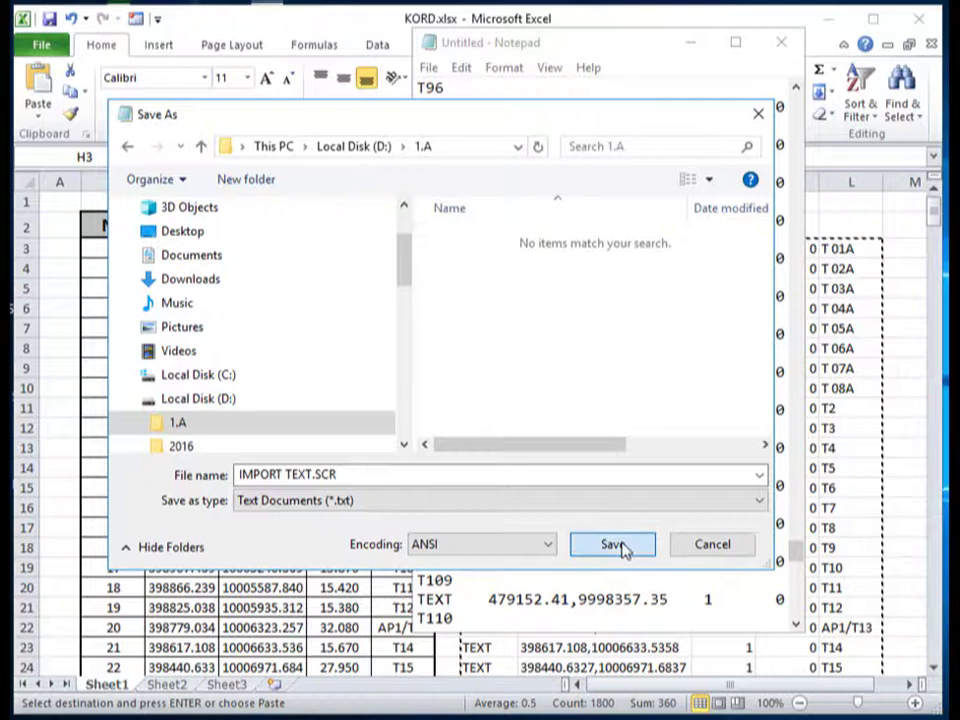
Step: Scroll through the saved script and close Notepad
scroll(617, 345, "down", 5)
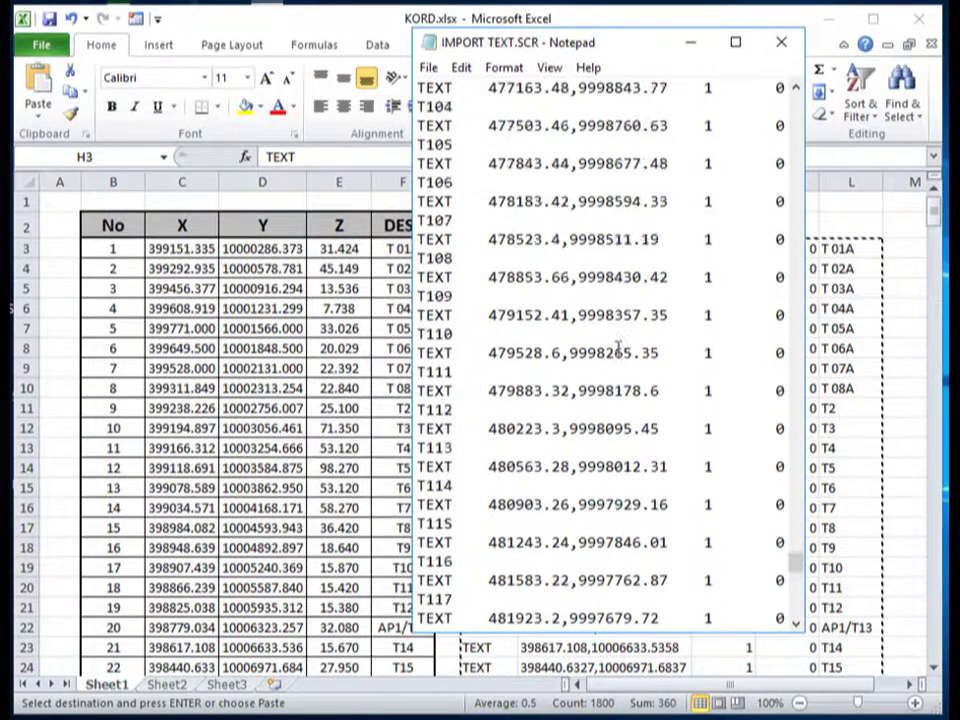
scroll(618, 349, "up", 7)
scroll(616, 340, "up", 13)
scroll(640, 332, "up", 7)
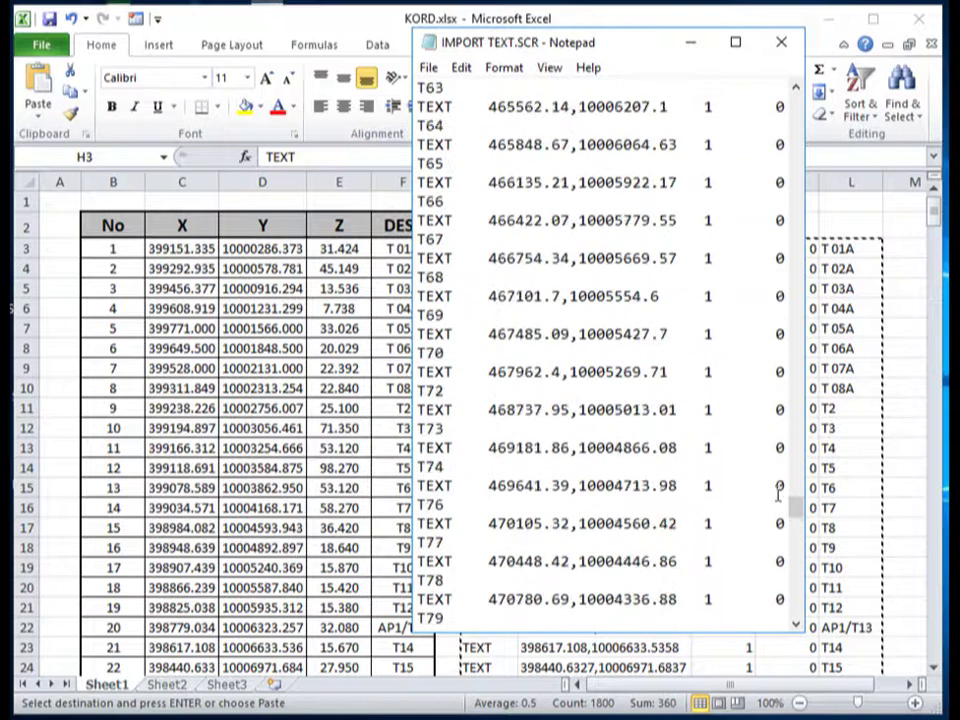
left_click_drag(797, 508, 800, 88)
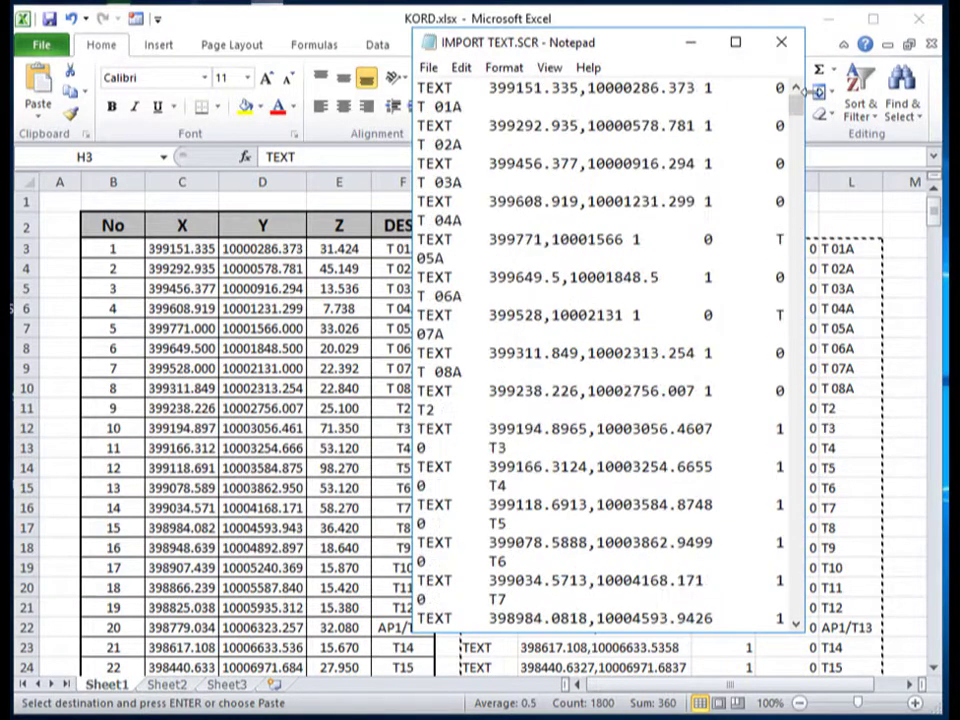
left_click(781, 42)
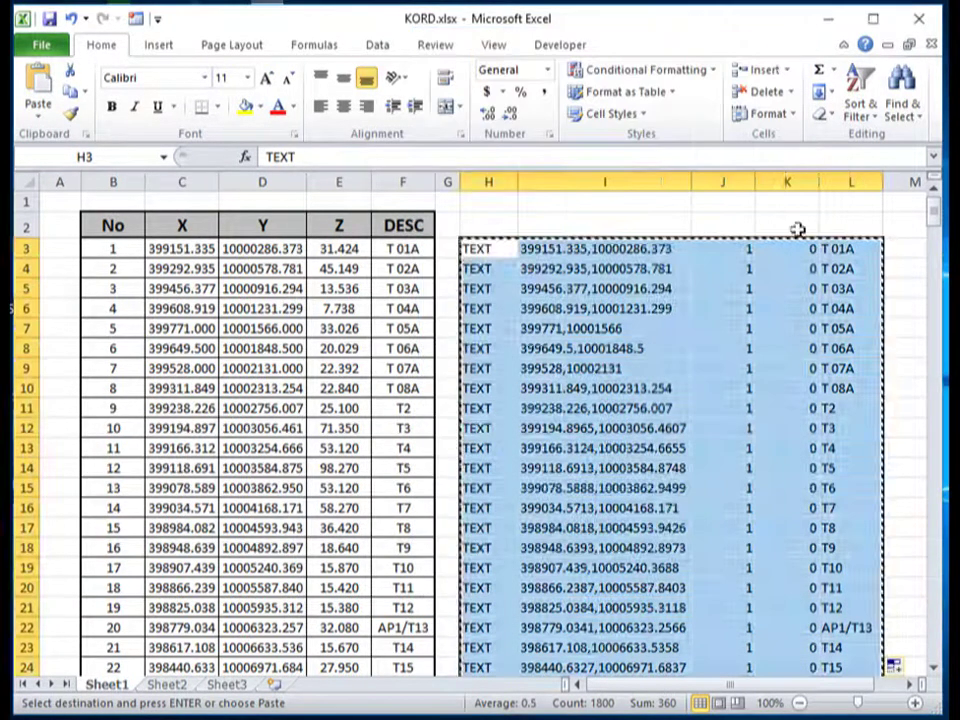
Step: Cancel Excel's pending copy with Esc and minimize the KORD workbook to the desktop
left_click(729, 351)
key("Escape")
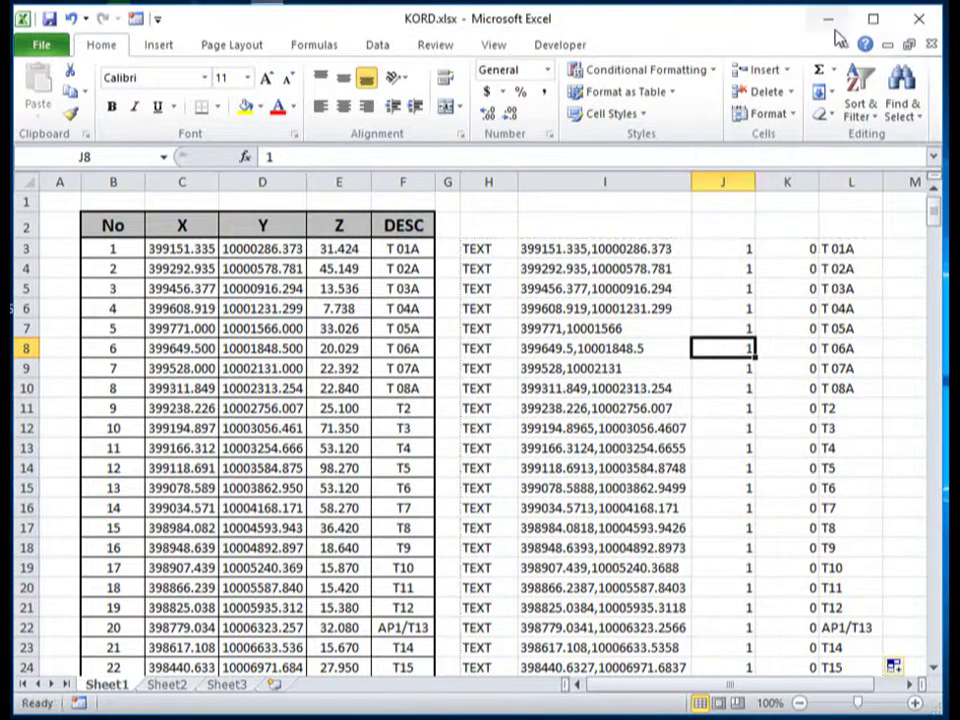
left_click(834, 25)
right_click(549, 296)
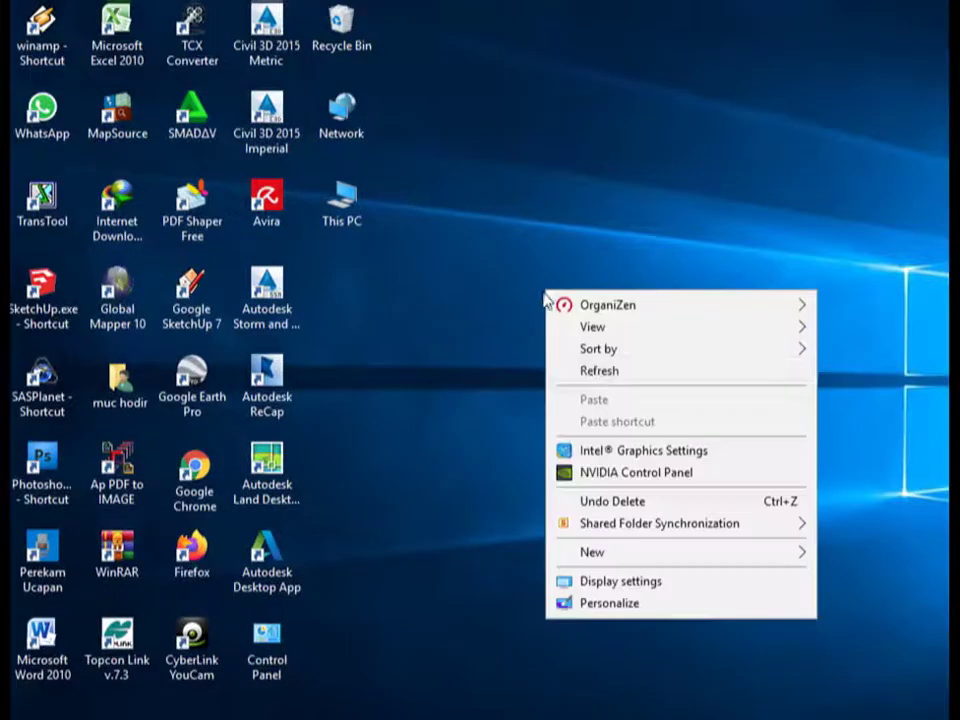
Step: Refresh the desktop, then run the IMPORT TEXT.SCR script via the SCR command in Land Desktop
left_click(594, 373)
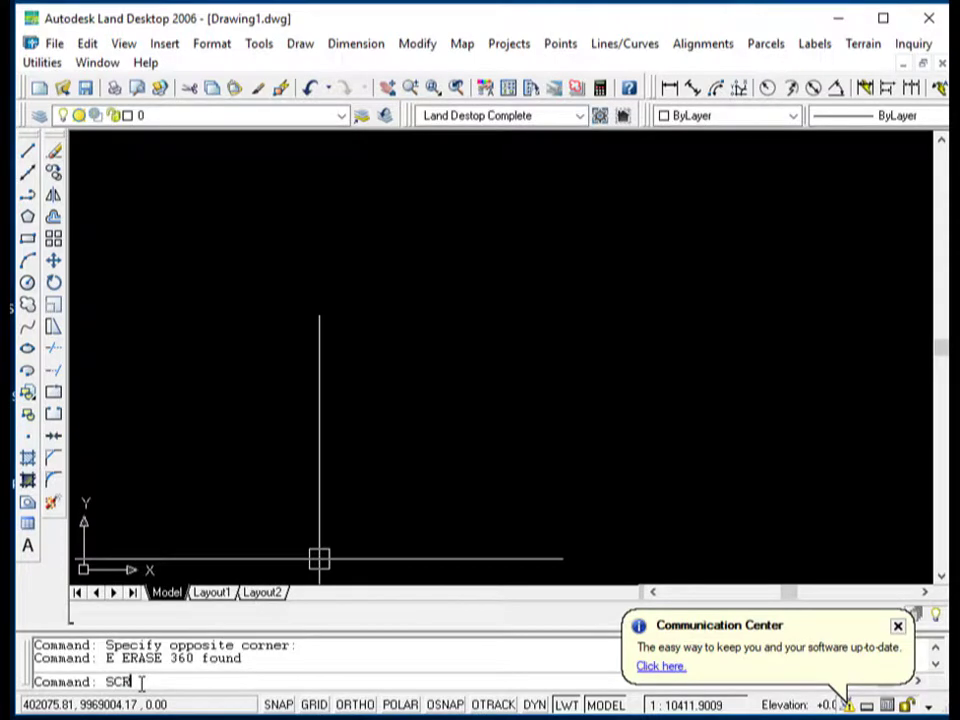
key("Return")
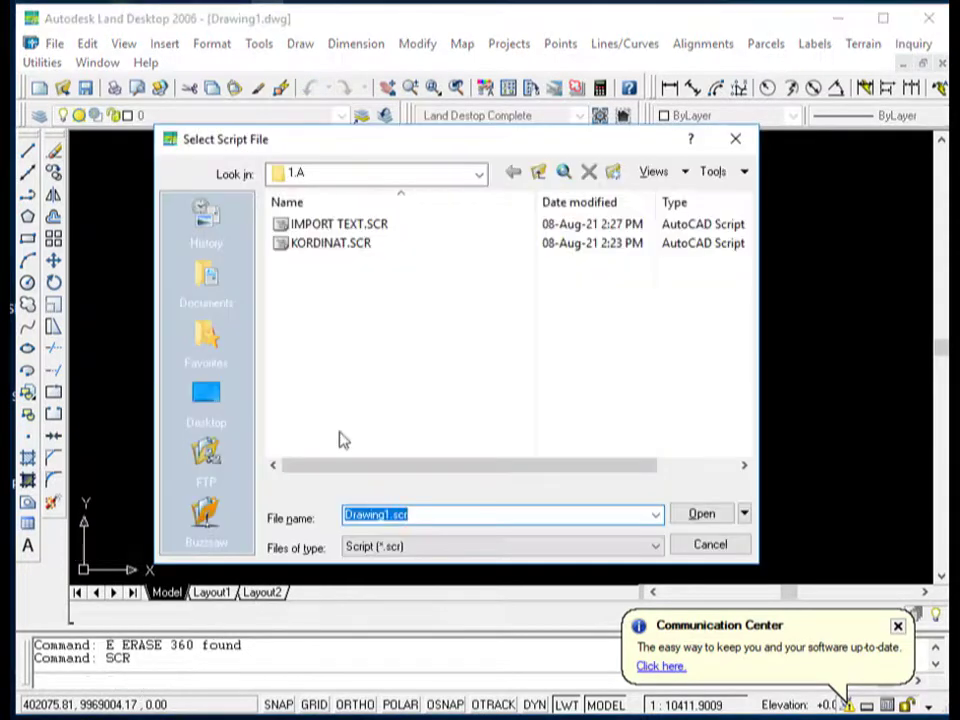
left_click(357, 228)
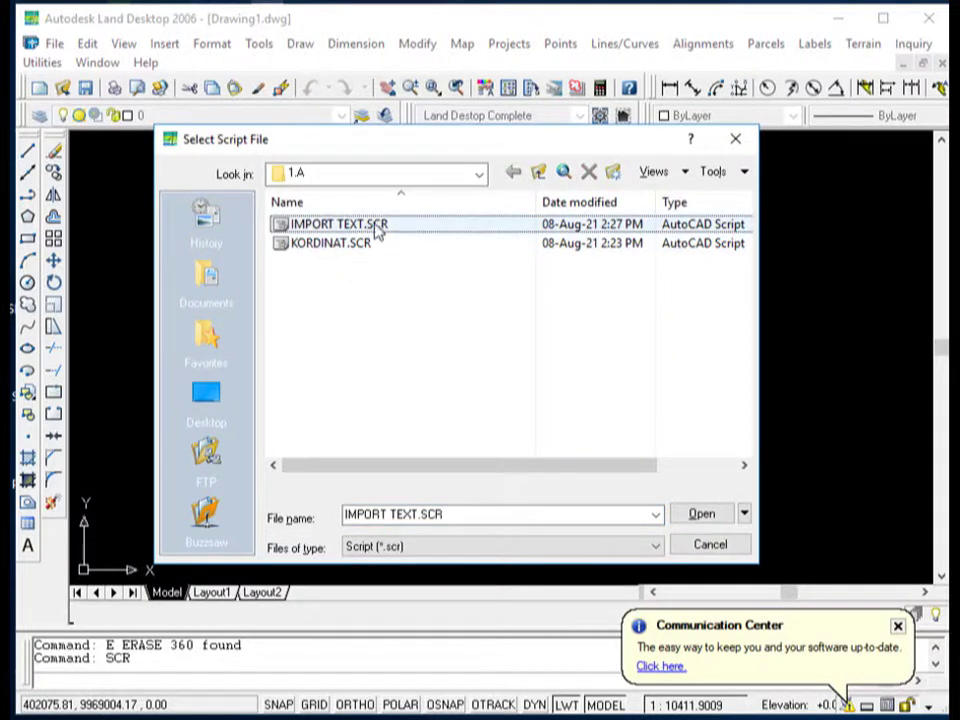
left_click(705, 515)
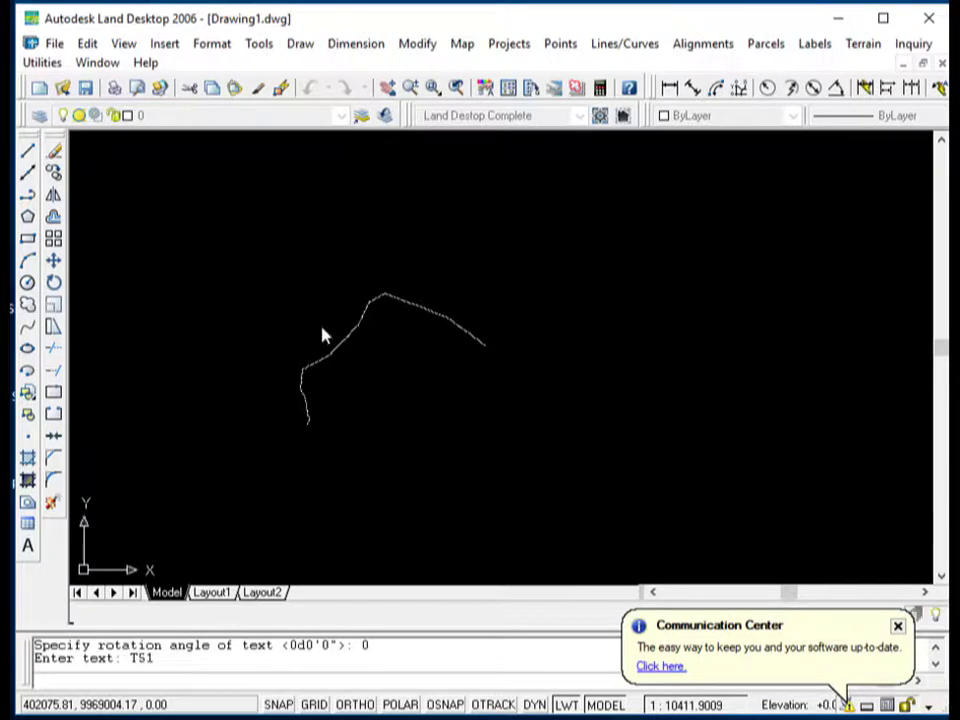
Step: Change the command-line entry from 86 to 5 and confirm it
key("BackSpace")
key("BackSpace")
type("86")
key("BackSpace")
type("5")
key("Return")
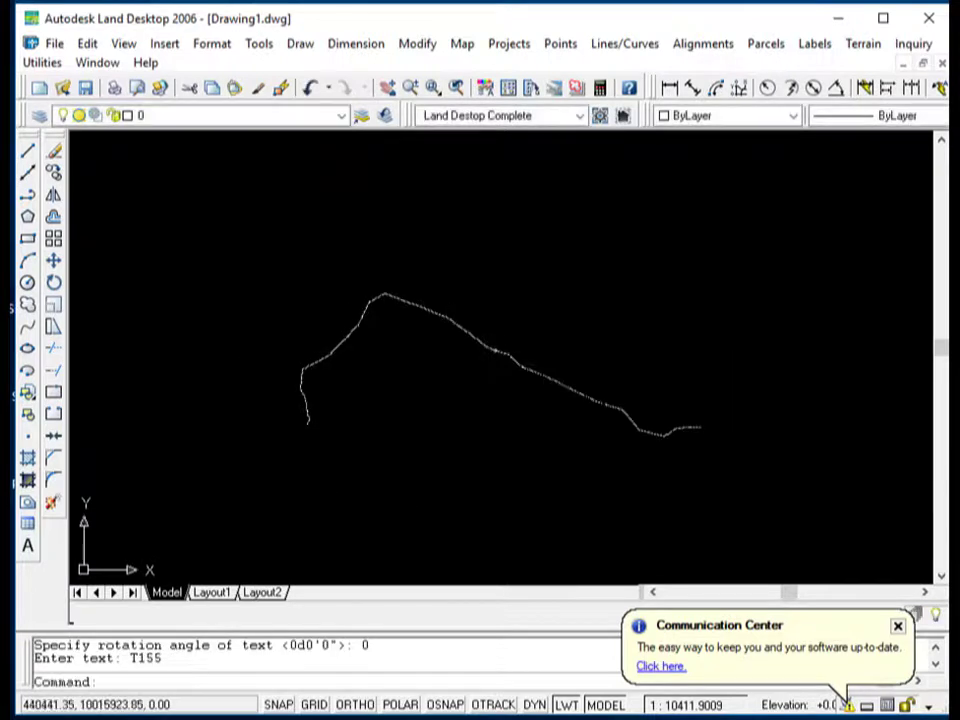
Step: Zoom in on the AP08/T119 label, then switch back to the KORD spreadsheet
scroll(372, 296, "up", 3)
scroll(439, 279, "up", 3)
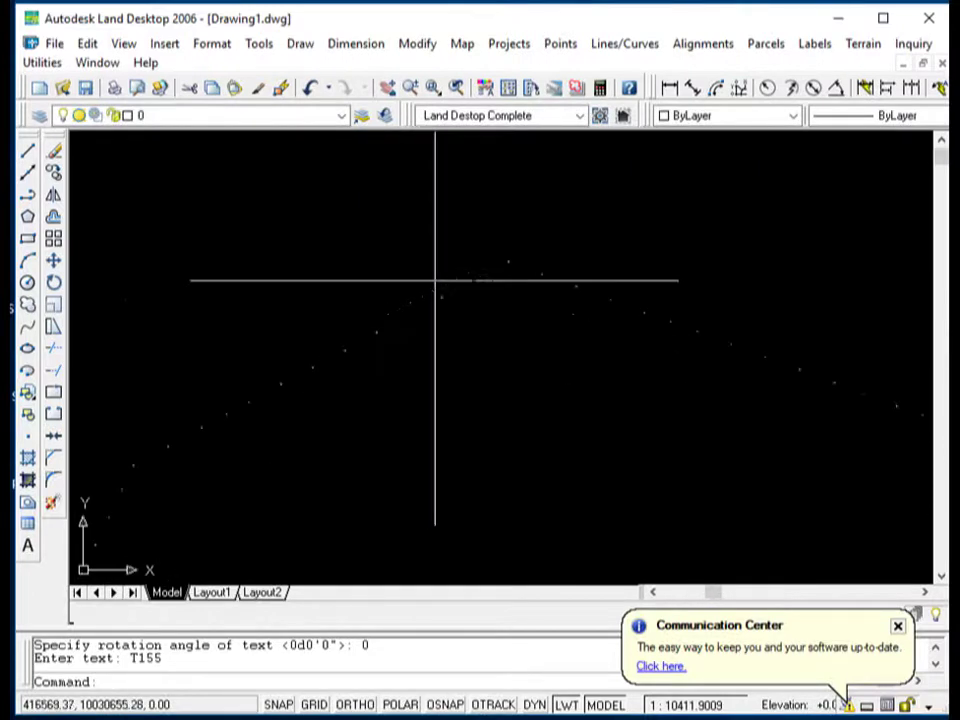
scroll(602, 229, "up", 3)
scroll(761, 216, "up", 2)
scroll(446, 332, "up", 3)
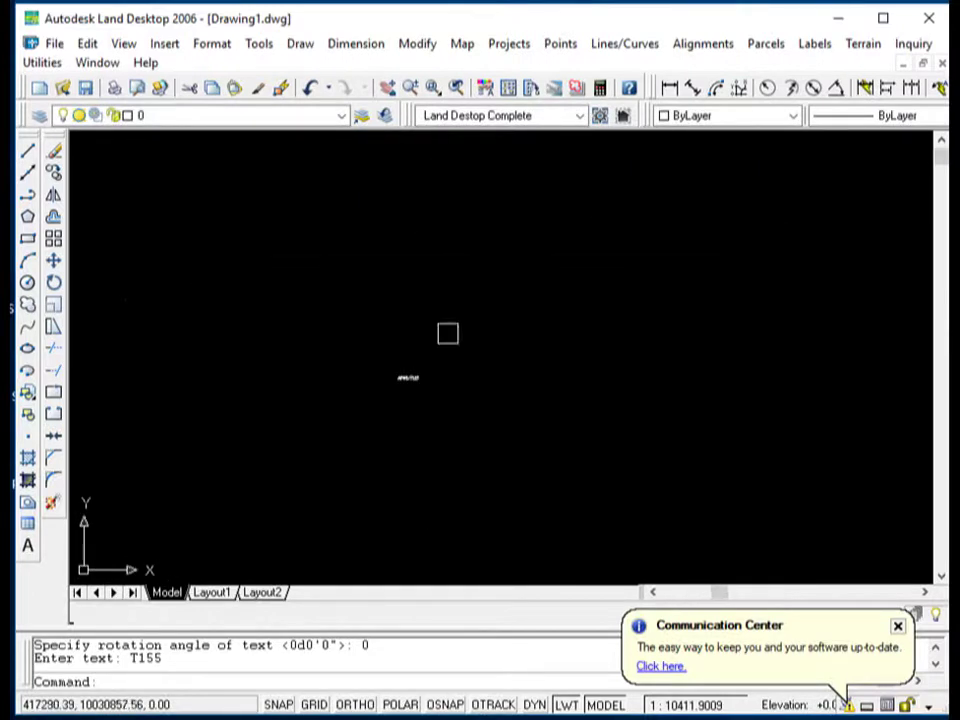
scroll(396, 399, "up", 5)
scroll(294, 428, "down", 2)
scroll(456, 345, "up", 2)
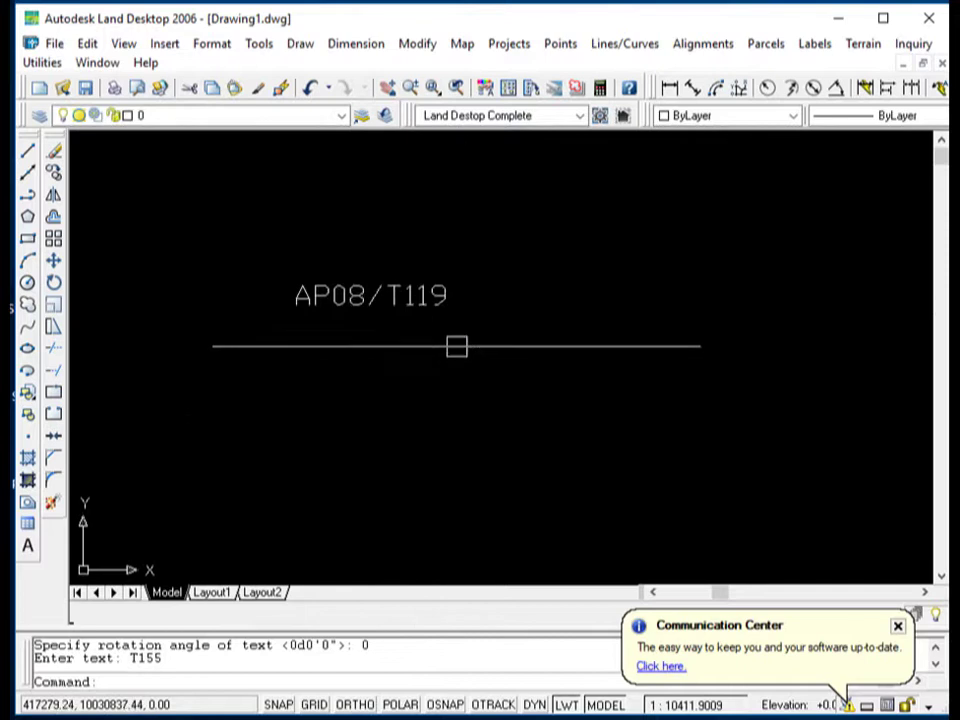
key("alt+Tab")
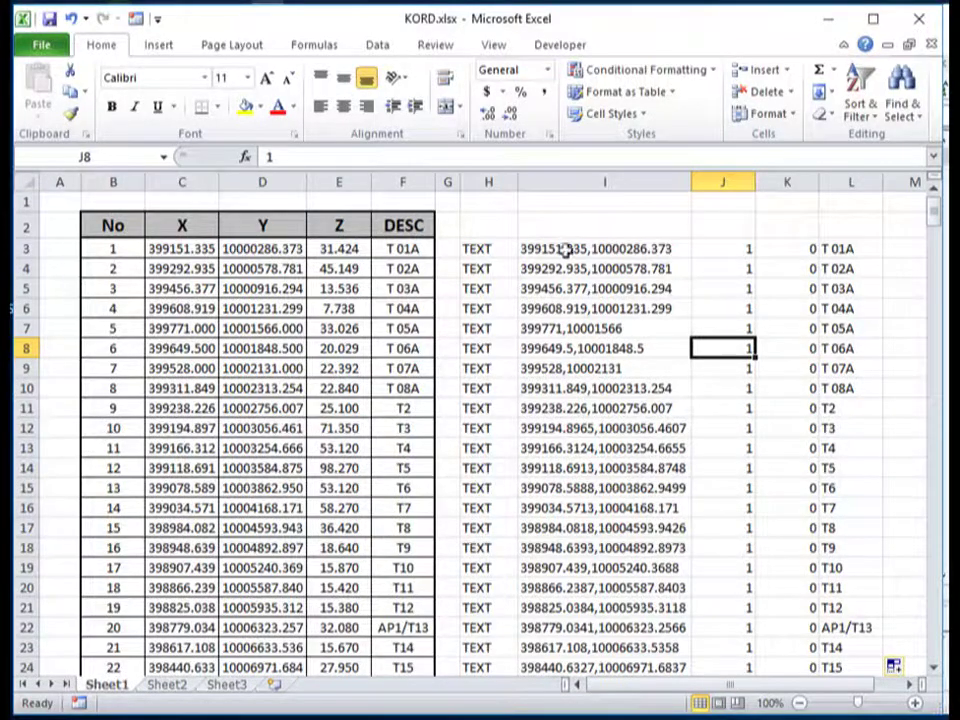
Step: Inspect the TEXT, I3 coordinate formula, height 1 and rotation 0 cells, checking the drawing between
left_click(743, 249)
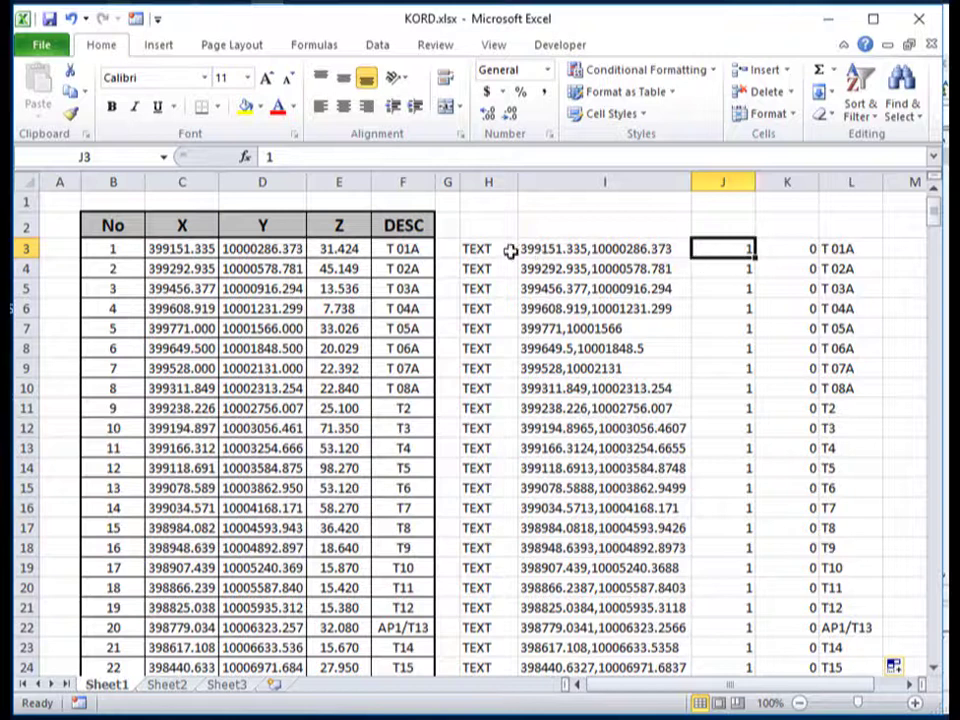
left_click(476, 248)
left_click(583, 247)
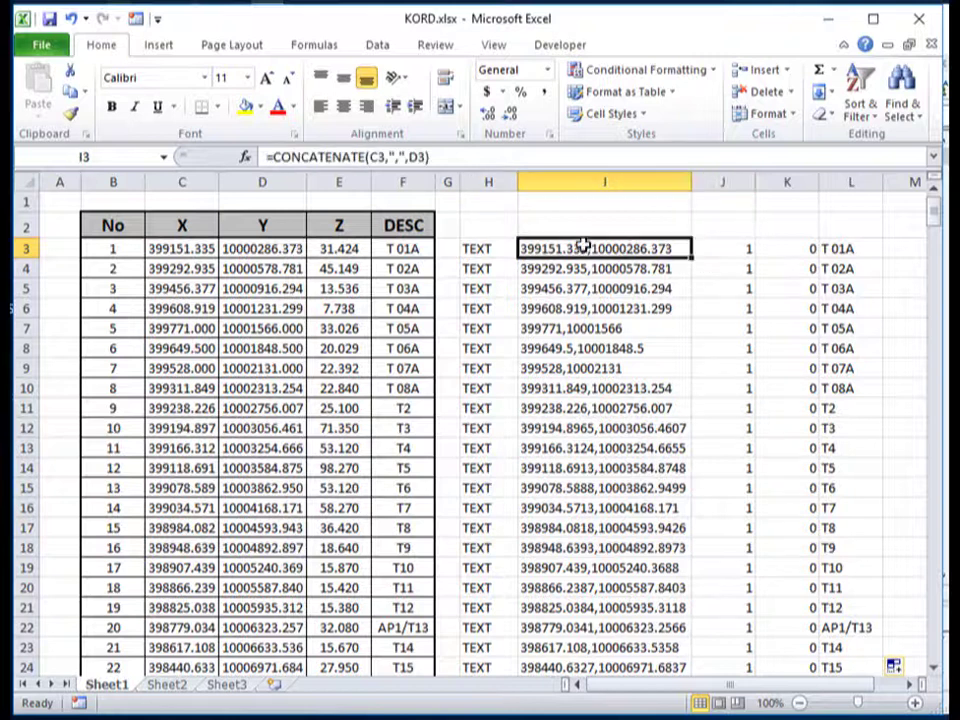
left_click(740, 250)
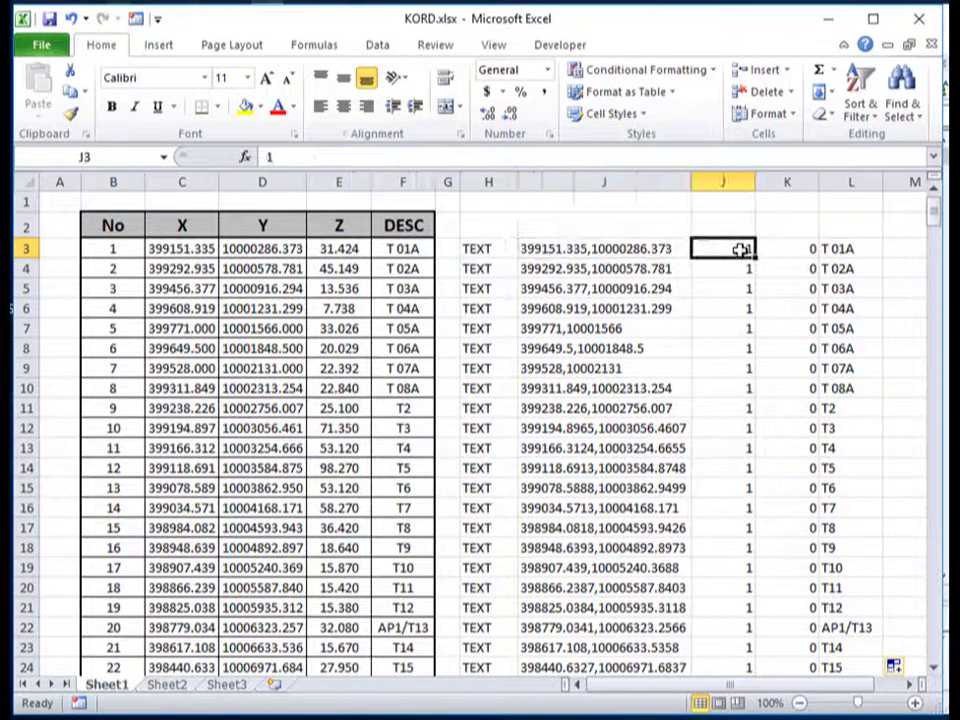
left_click(828, 22)
scroll(385, 300, "up", 2)
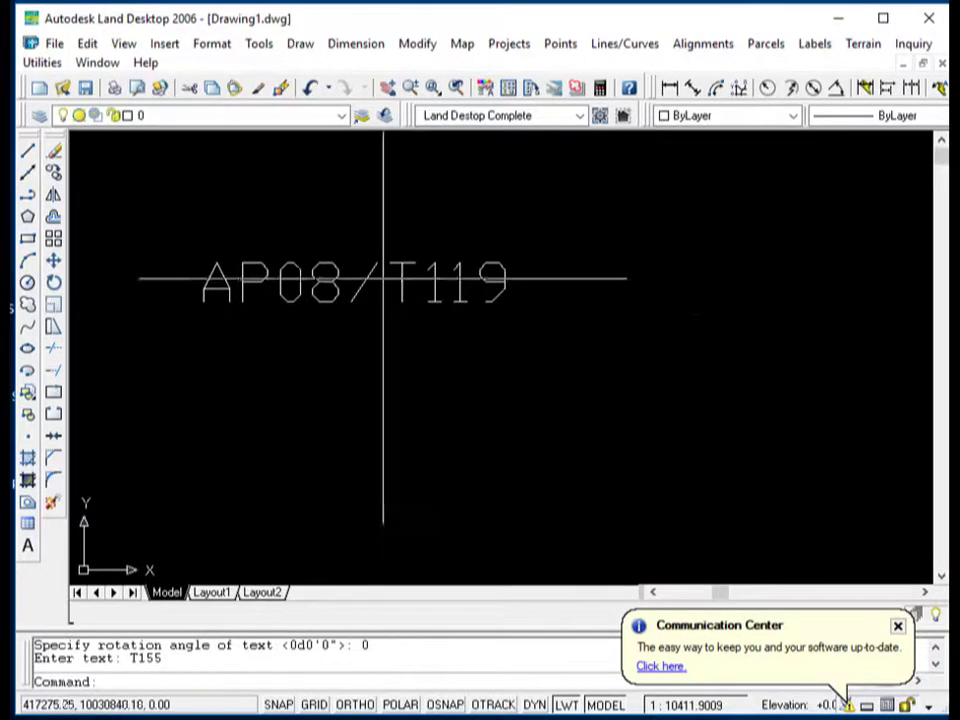
key("alt+Tab")
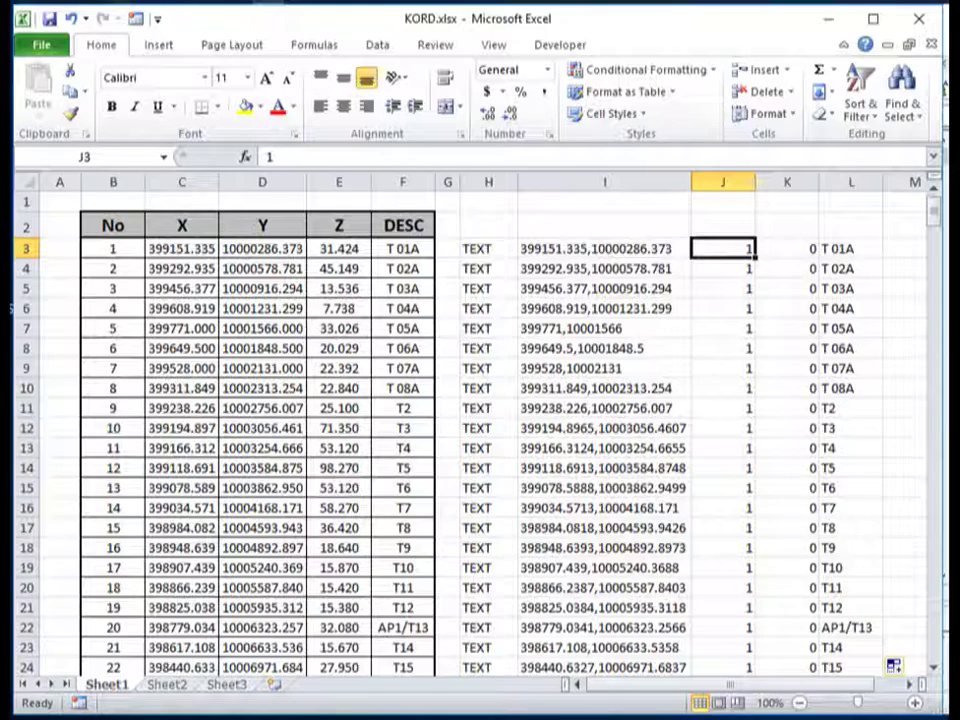
left_click(797, 255)
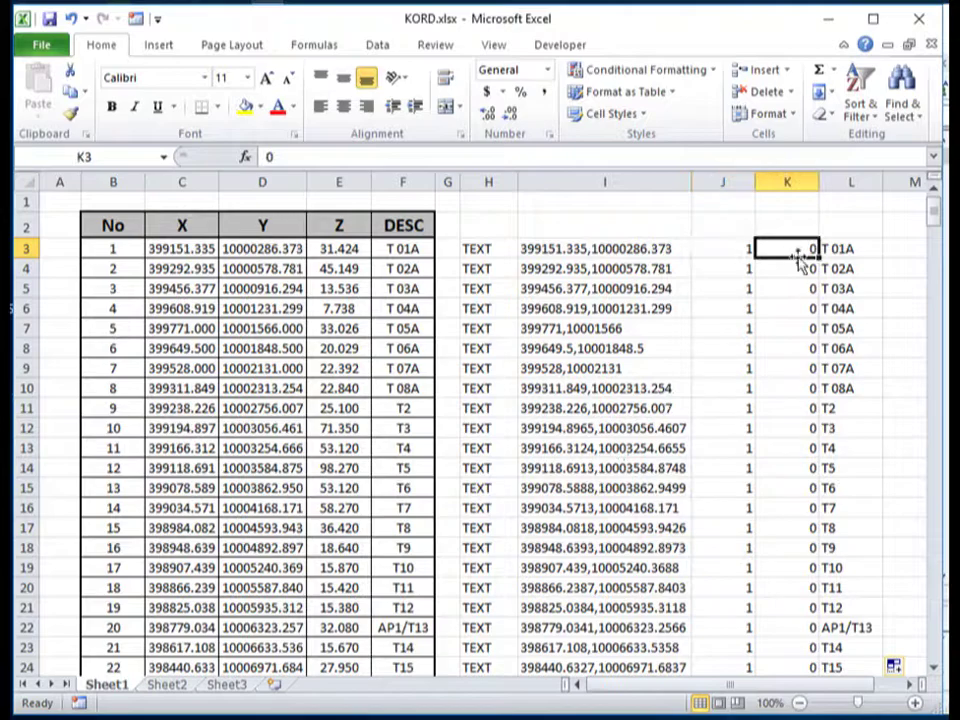
left_click(828, 18)
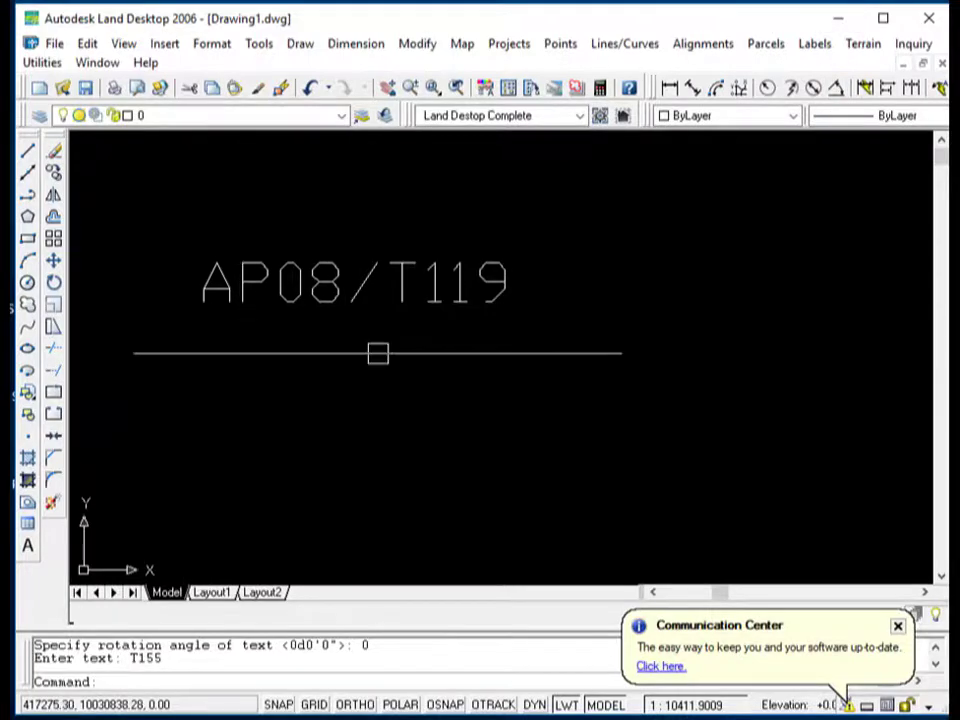
Step: Zoom in and out around the placed point labels in Drawing1
scroll(377, 349, "down", 5)
scroll(429, 328, "up", 4)
scroll(393, 333, "down", 7)
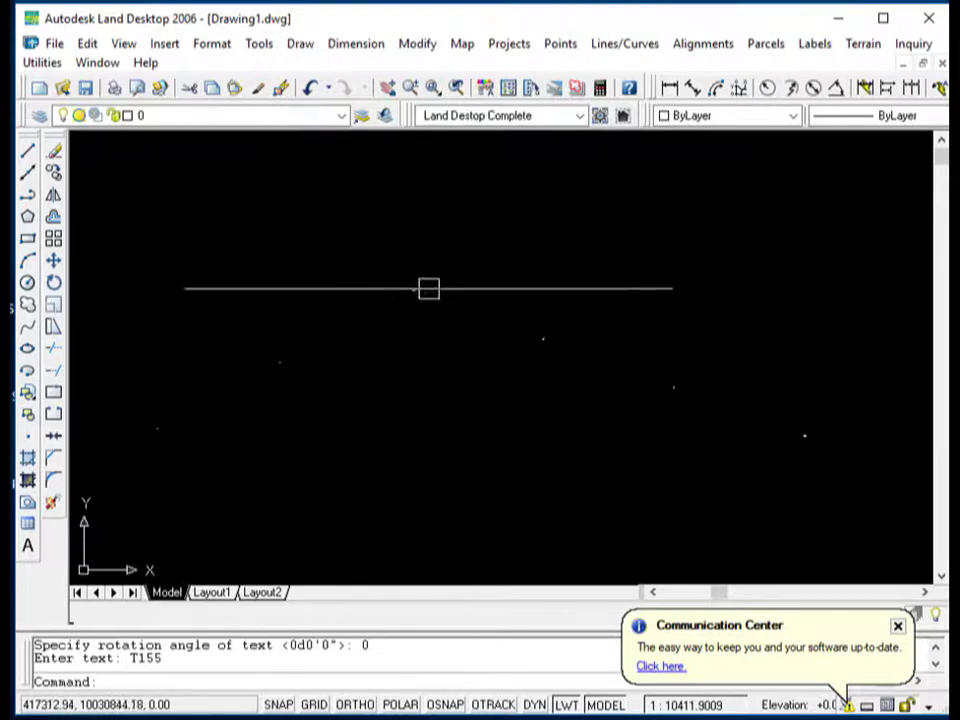
scroll(396, 296, "up", 2)
scroll(396, 296, "up", 2)
scroll(517, 265, "up", 2)
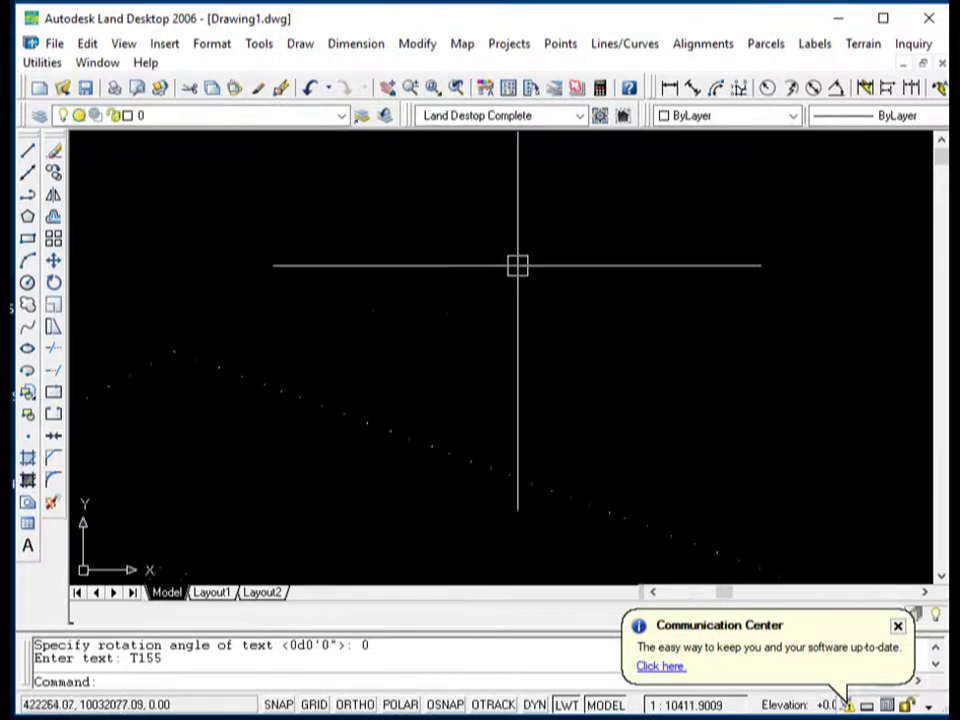
scroll(517, 265, "down", 2)
scroll(495, 289, "up", 3)
scroll(506, 236, "up", 2)
scroll(487, 273, "up", 2)
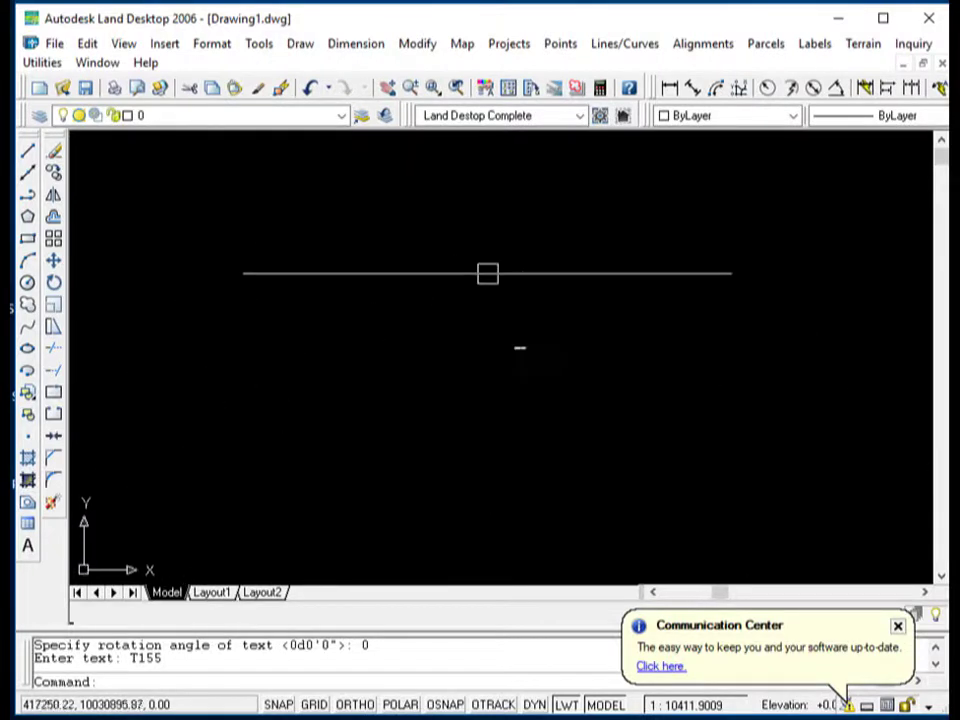
Step: Set the current drawing colour to Red from the Color Control list
left_click(782, 116)
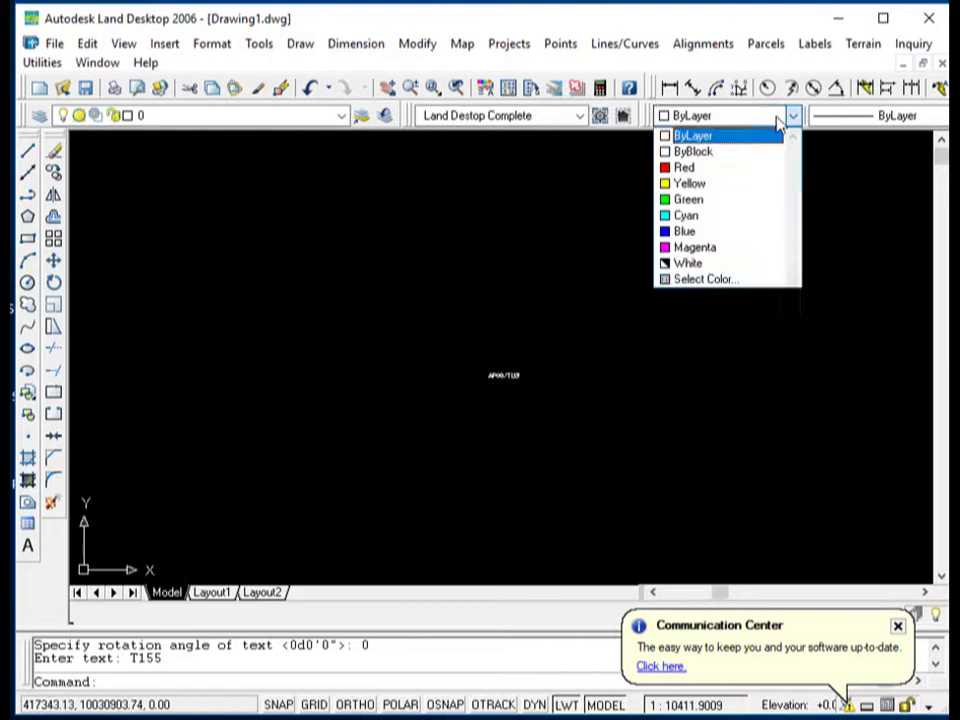
left_click(730, 167)
scroll(473, 370, "down", 3)
scroll(481, 345, "down", 2)
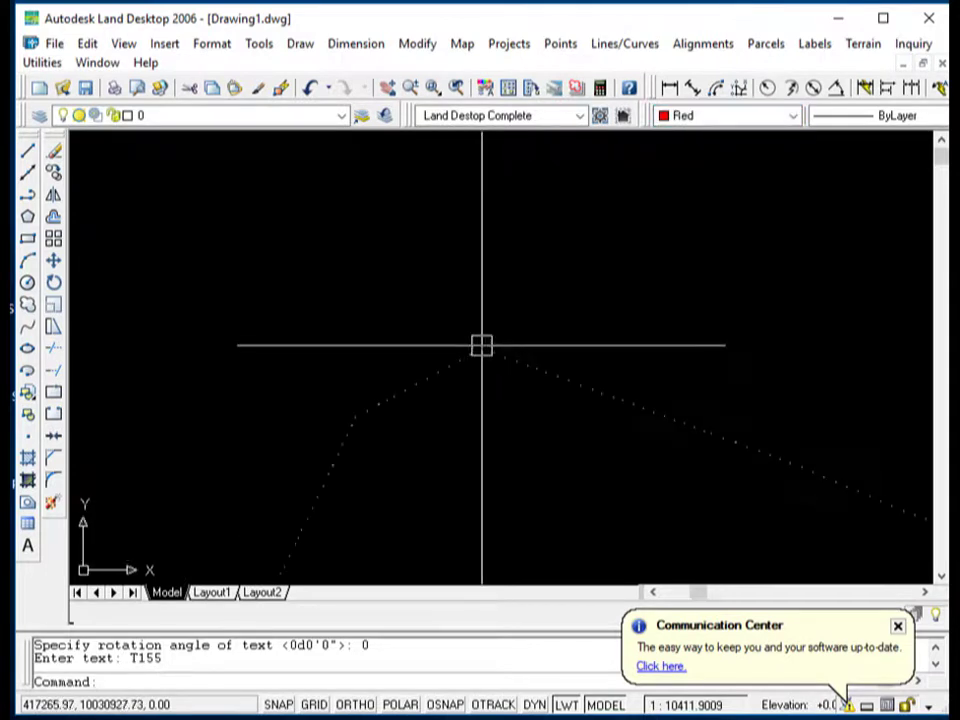
scroll(481, 345, "down", 2)
scroll(489, 330, "down", 2)
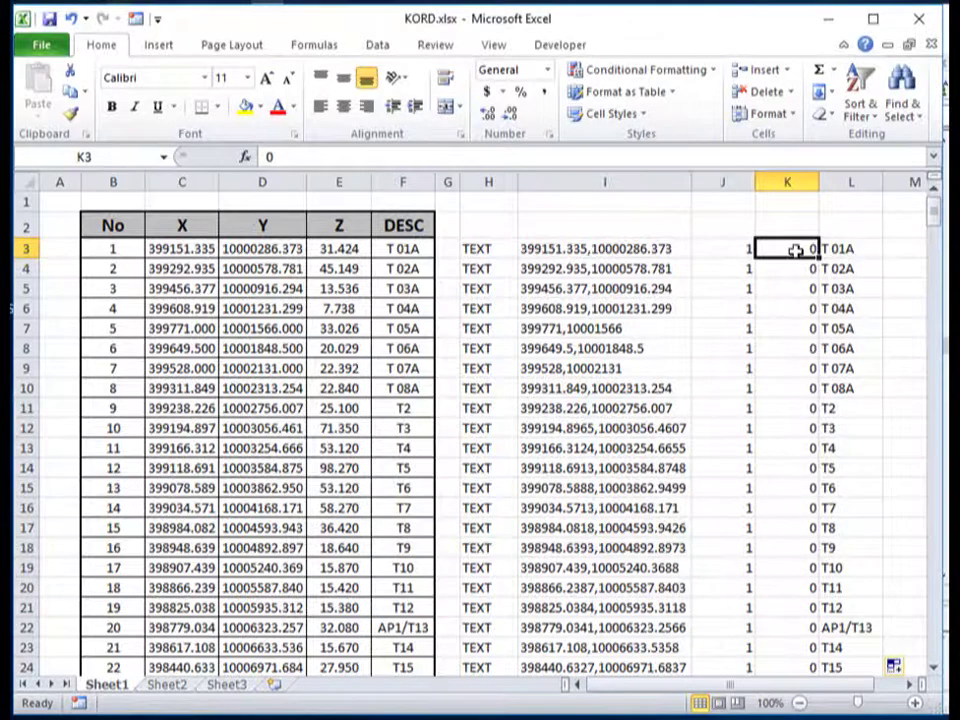
Step: Enter 45 in K3, fill it down to K362, and select the script range H3:L362
type("45")
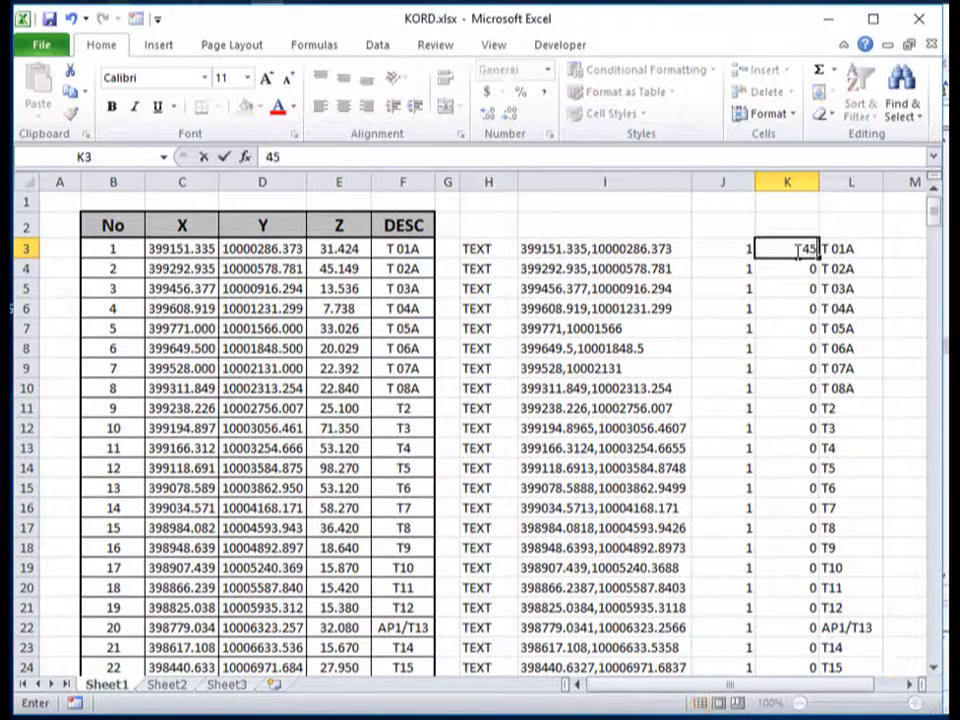
left_click(812, 362)
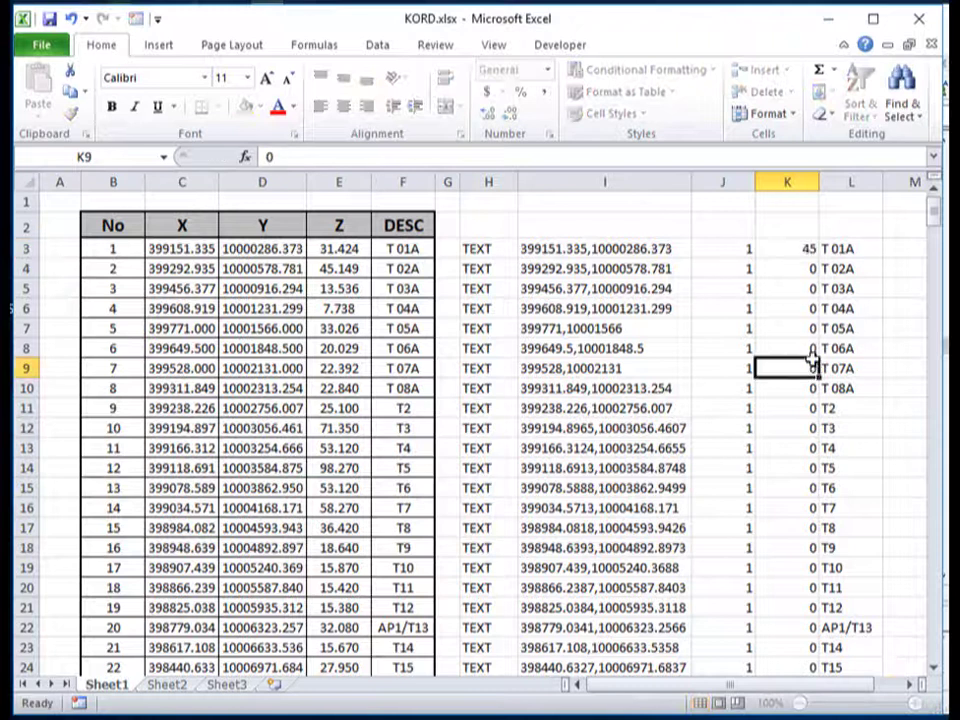
left_click(788, 249)
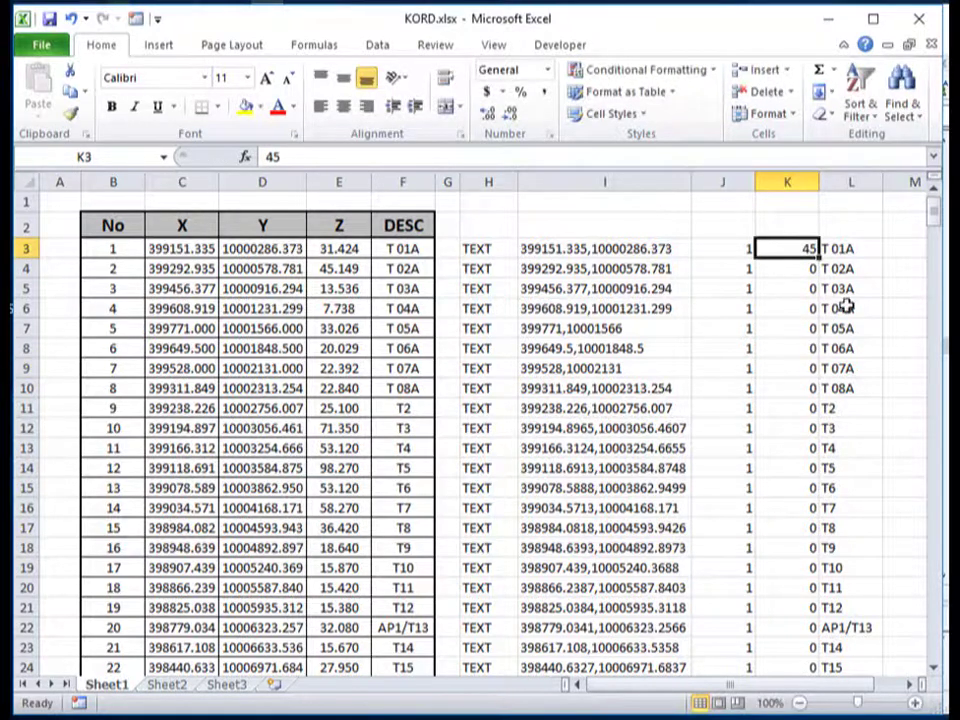
double_click(818, 257)
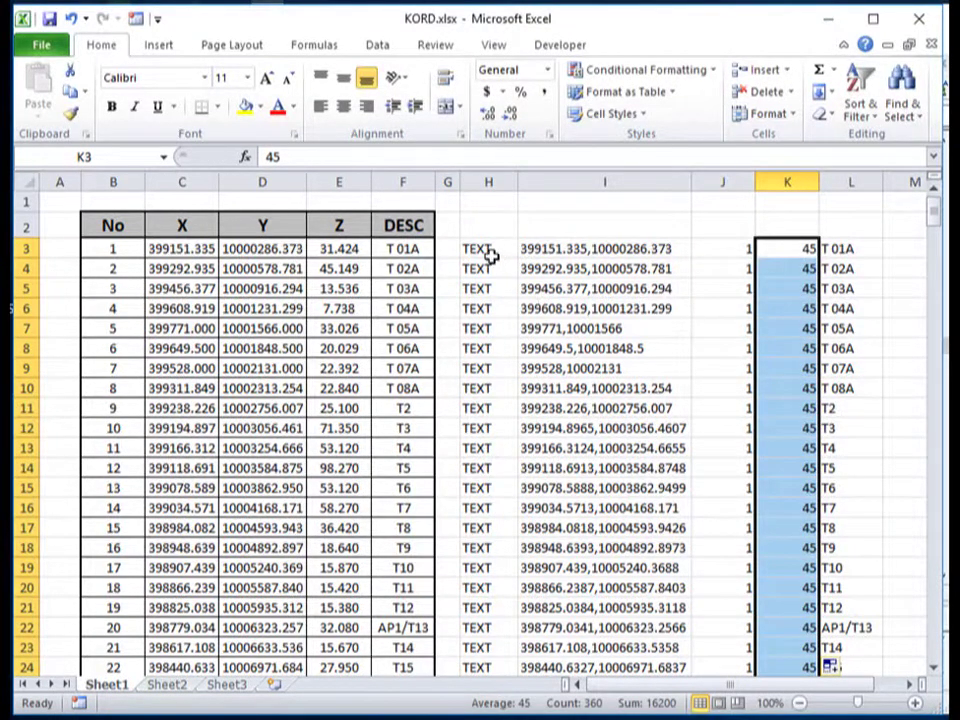
mouse_move(476, 249)
left_mouse_down()
mouse_move(830, 664)
mouse_move(830, 641)
left_mouse_up()
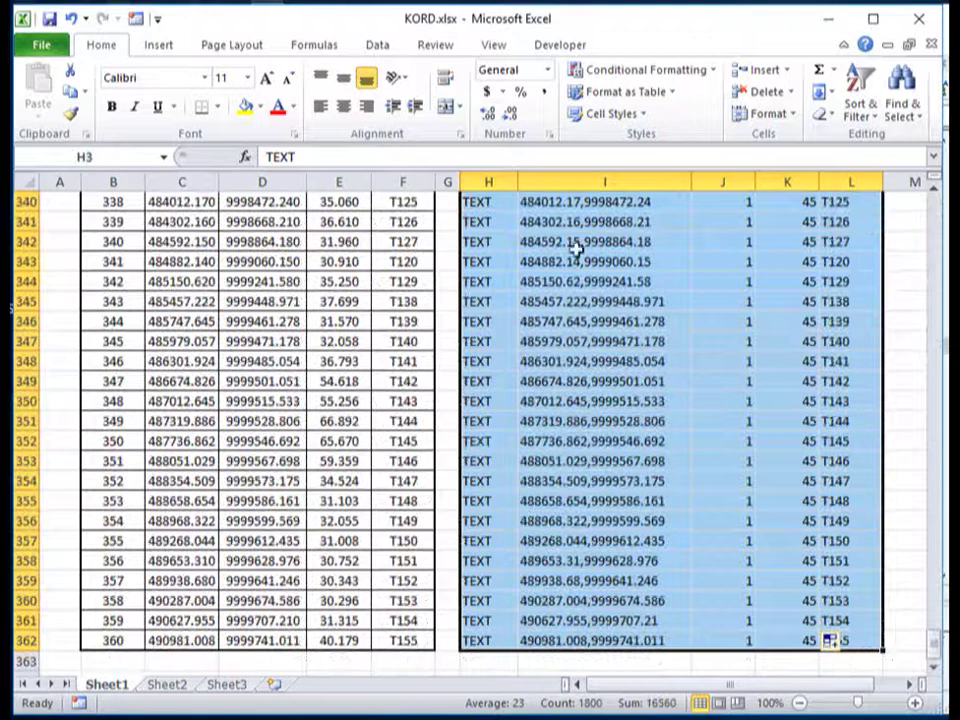
Step: Copy columns H3:L362 and paste the TEXT script rows into the blank Notepad document
right_click(563, 229)
left_click(609, 261)
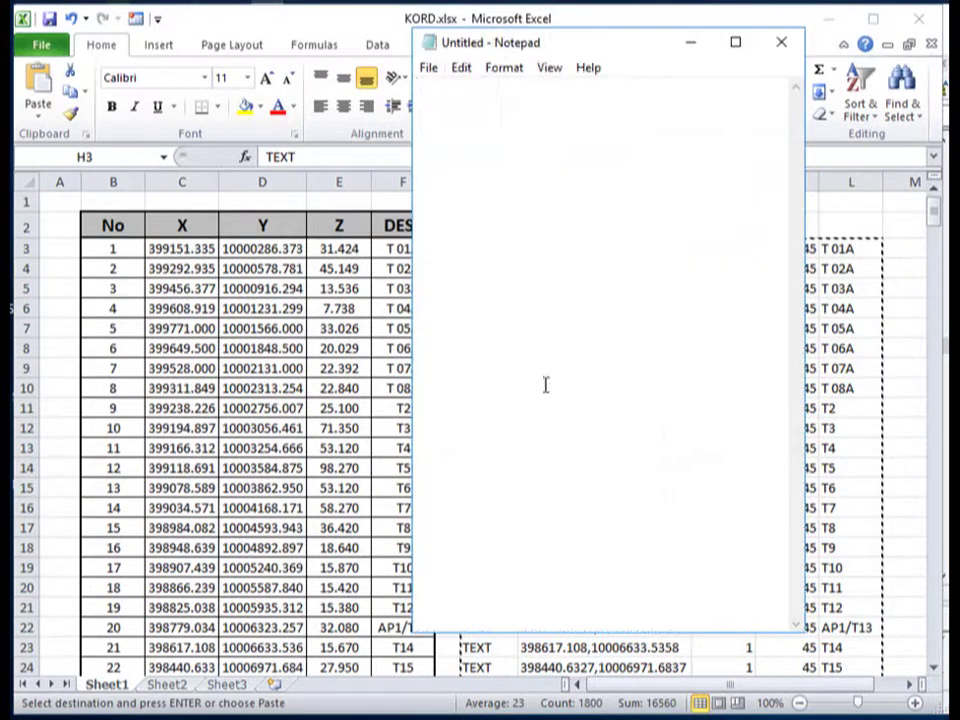
right_click(459, 134)
left_click(533, 231)
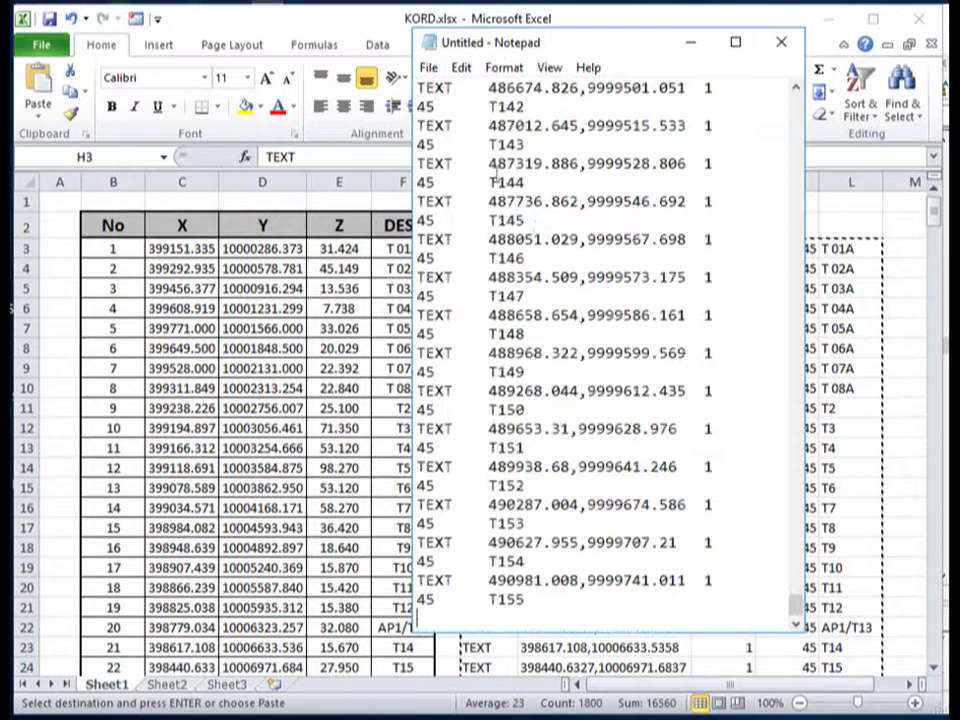
left_click(428, 67)
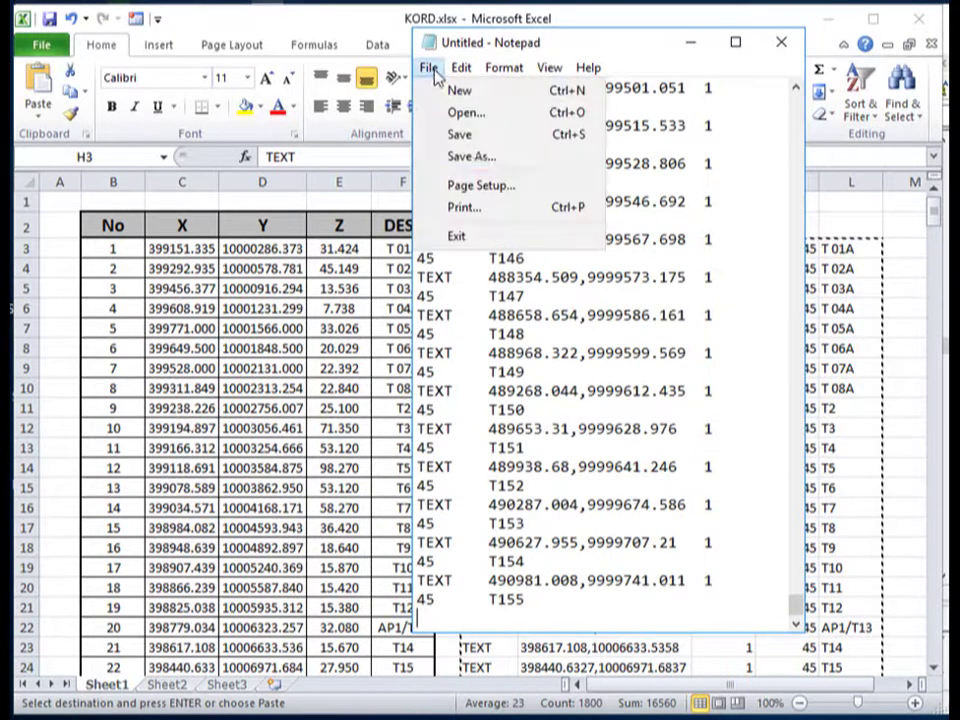
Step: Save the Notepad document as IMPORT TEXT 45.SCR in the D:\1.A folder
left_click(474, 160)
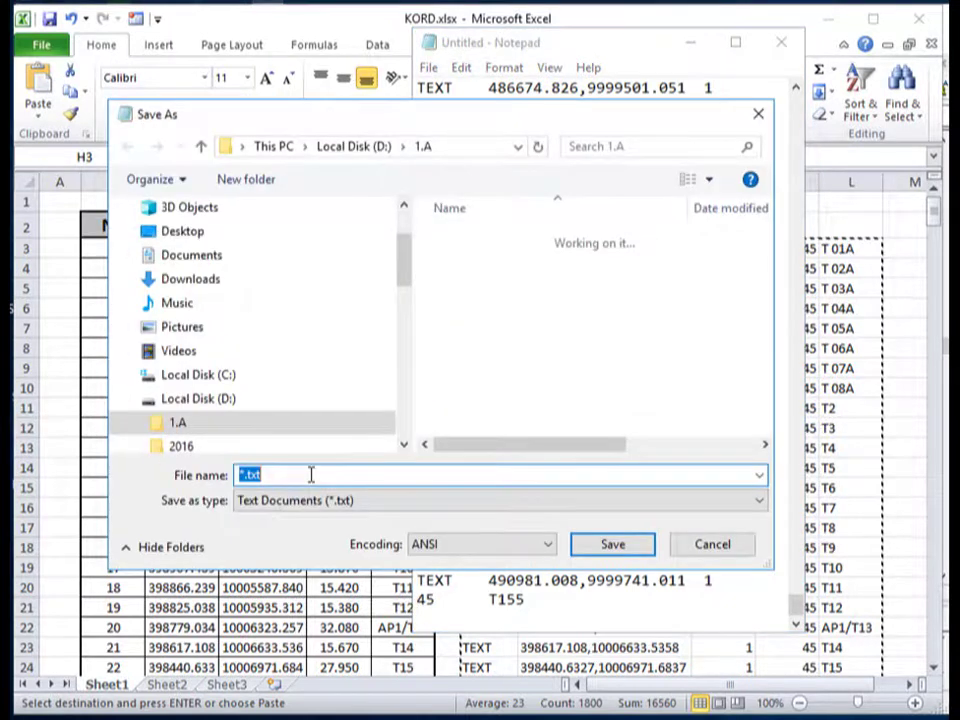
type("IMPORT TEXT")
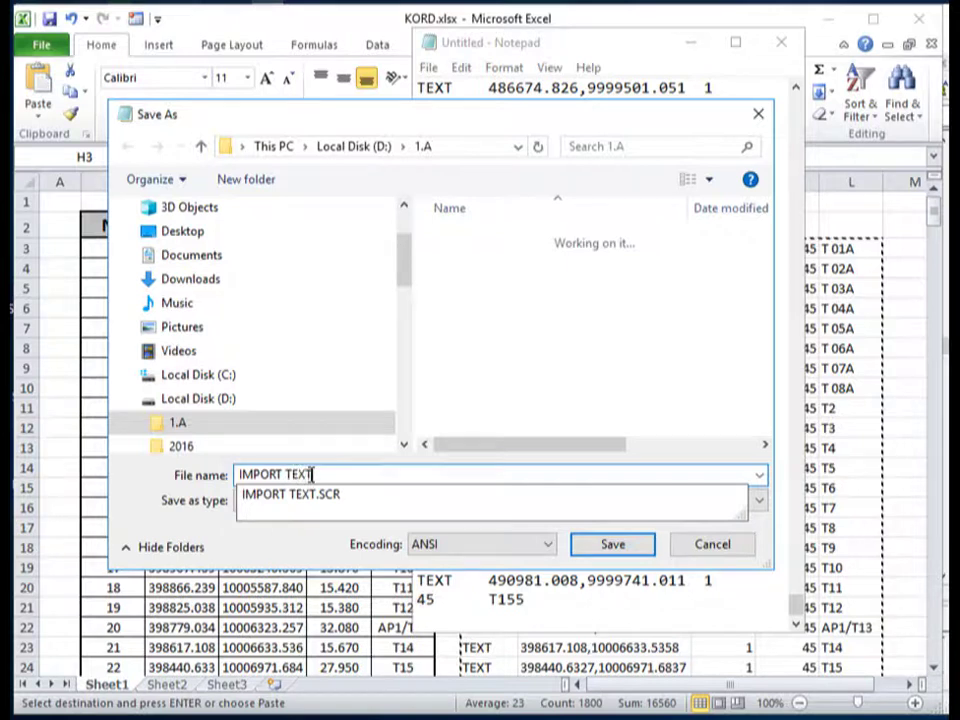
left_click(312, 474)
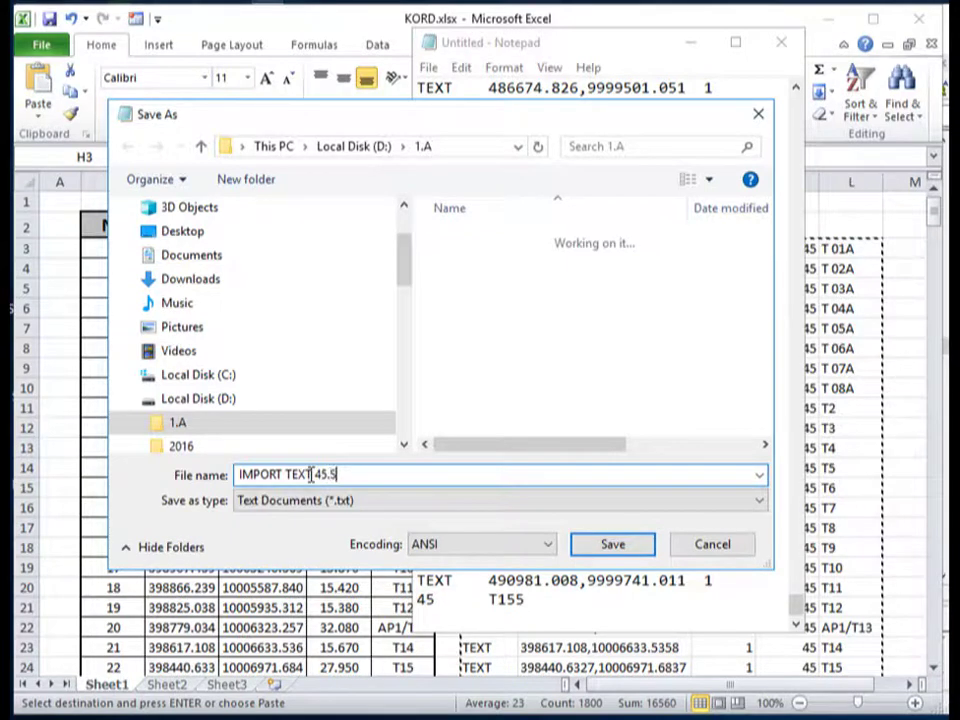
left_click(615, 548)
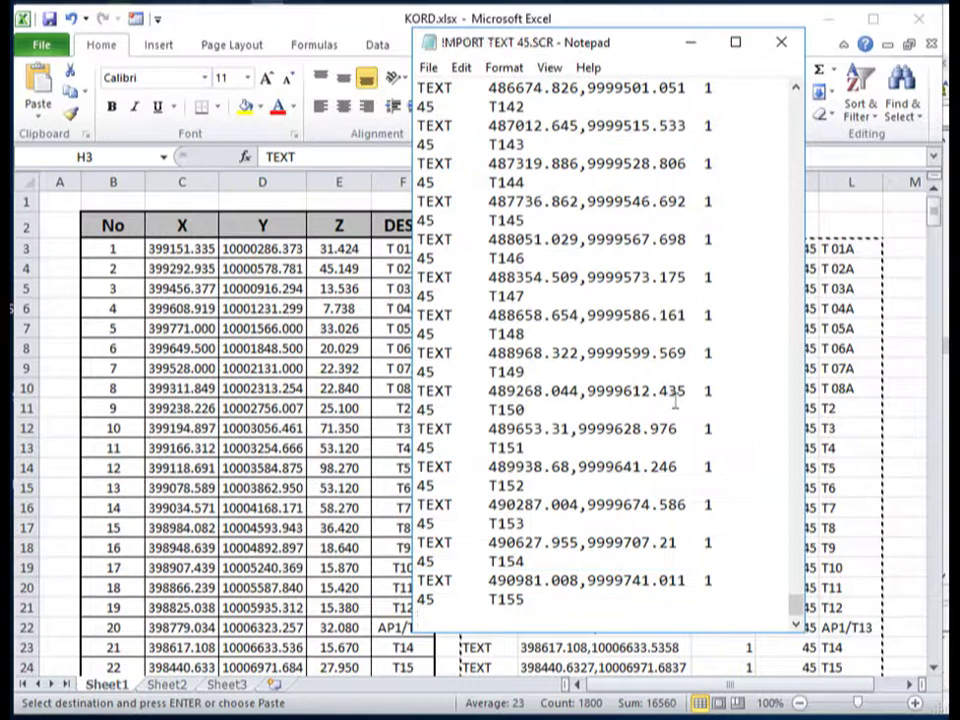
Step: Close Notepad and bring up Land Desktop's Drawing1, zooming around the alignment polyline
left_click(781, 43)
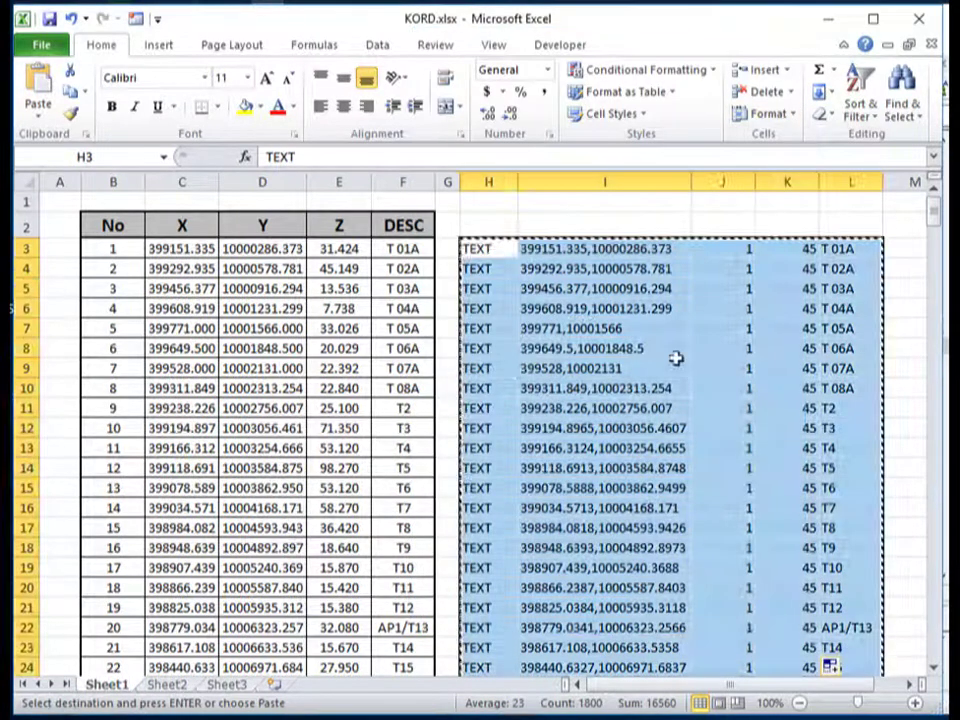
left_click(660, 368)
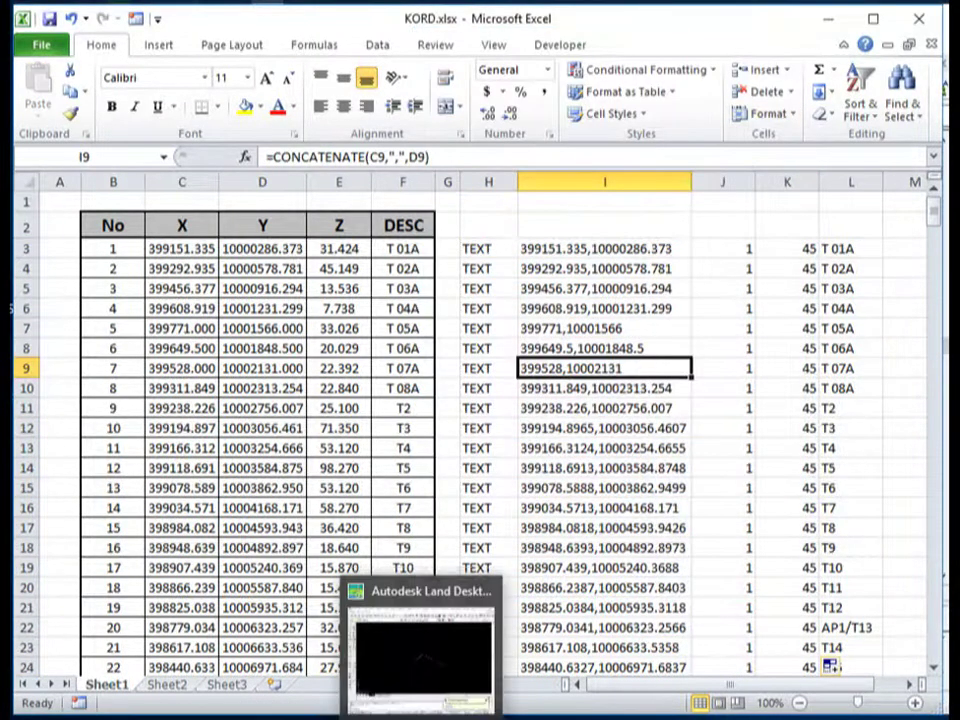
left_click(422, 655)
scroll(463, 328, "up", 5)
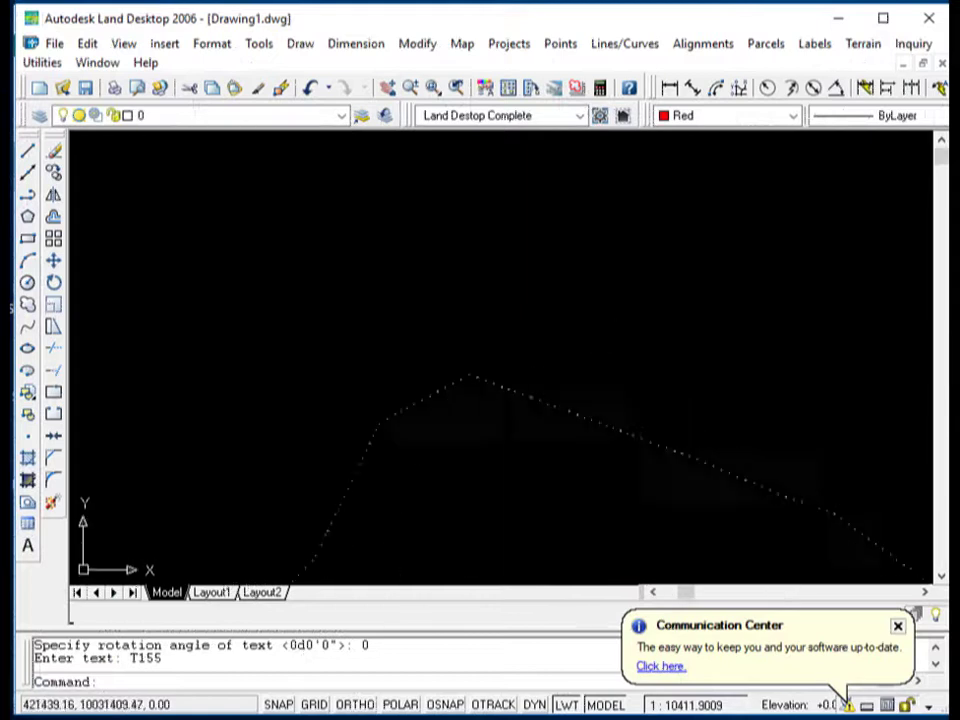
scroll(290, 418, "up", 5)
scroll(441, 298, "down", 3)
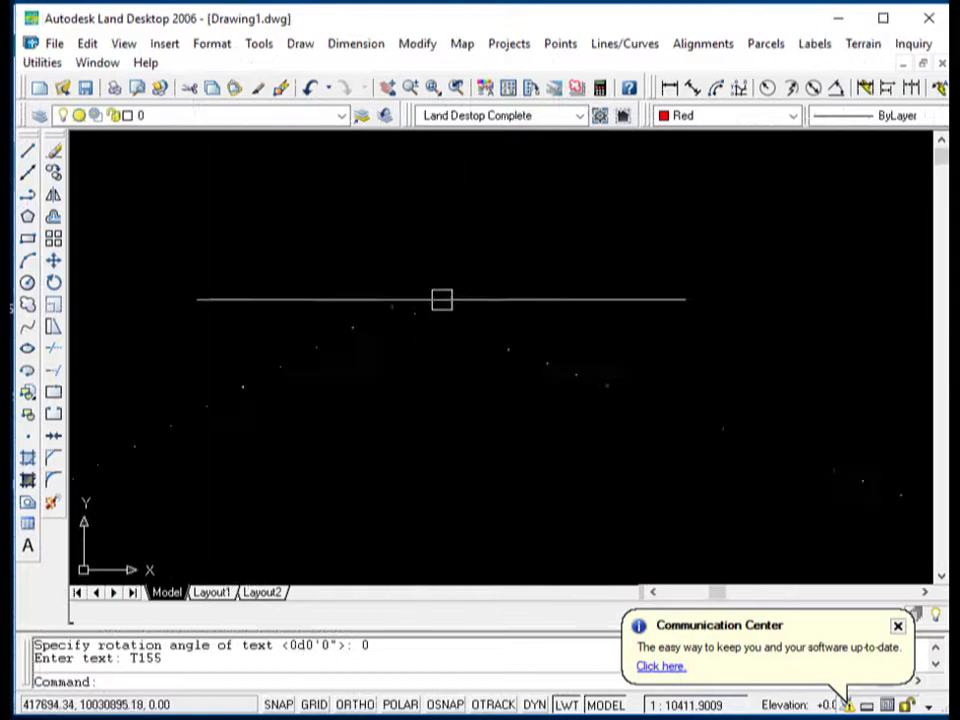
scroll(441, 298, "down", 3)
scroll(364, 379, "down", 2)
scroll(364, 379, "up", 2)
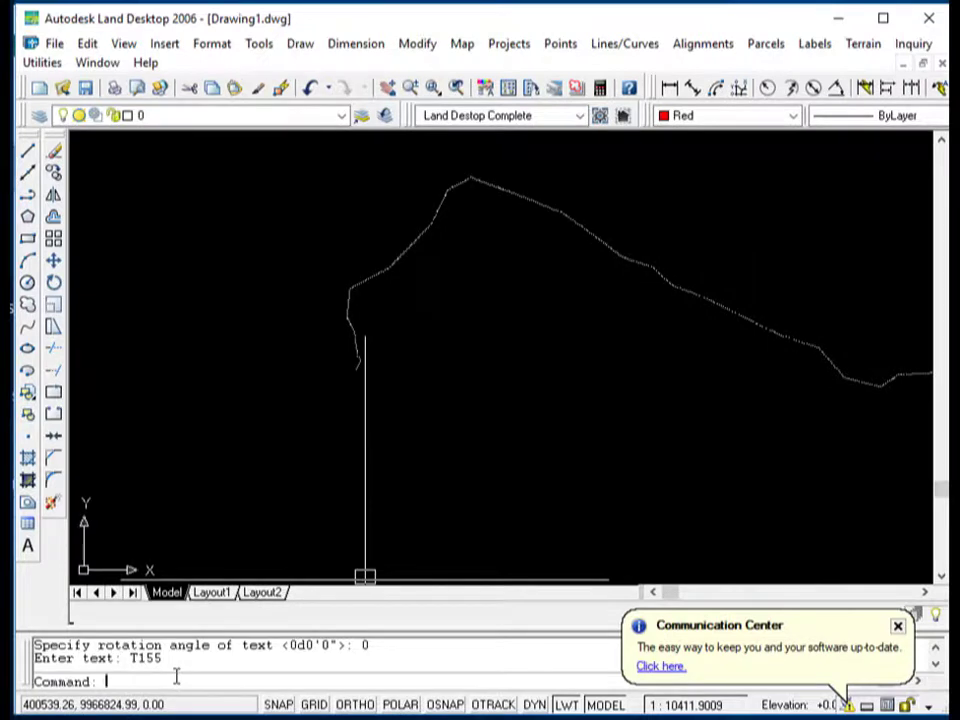
type("SCR")
Step: Run the IMPORT TEXT 45.SCR script with SCR and zoom in on the placed labels
key("Return")
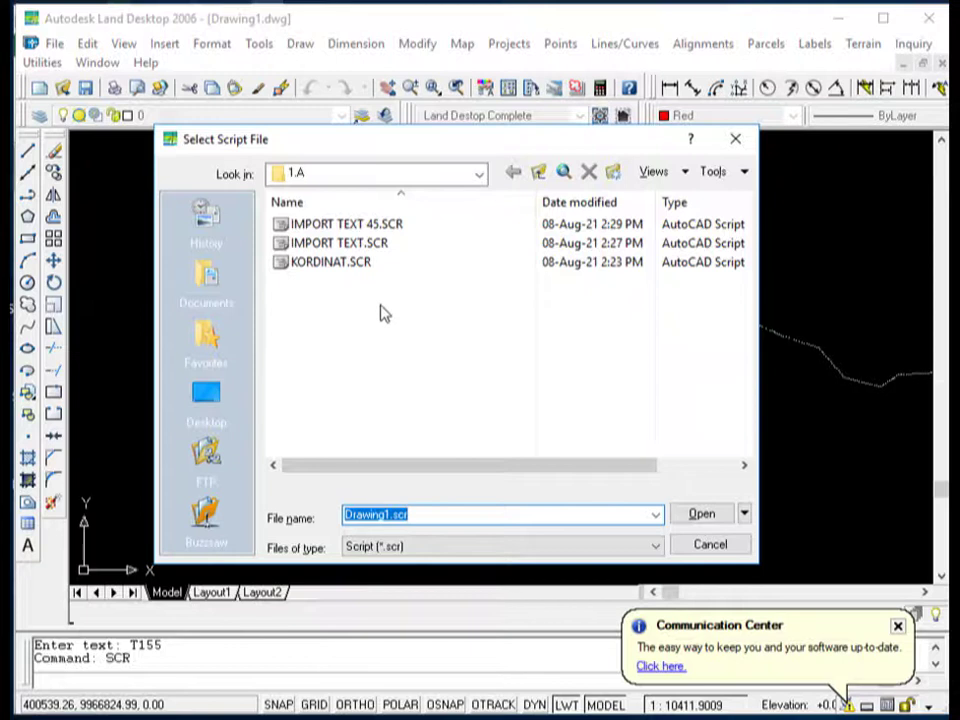
left_click(398, 229)
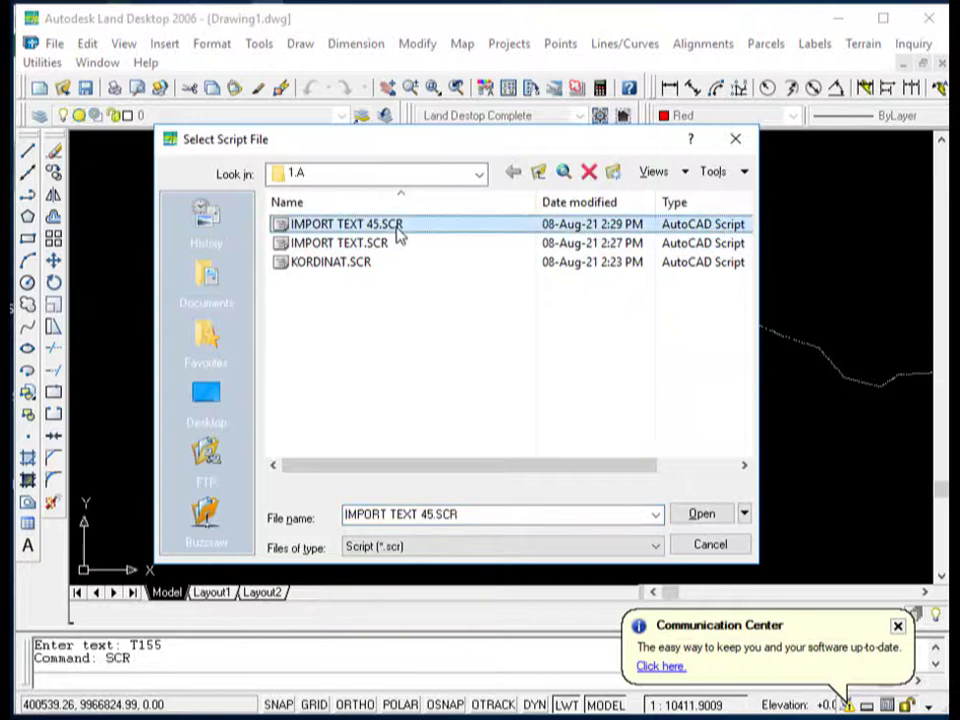
left_click(700, 514)
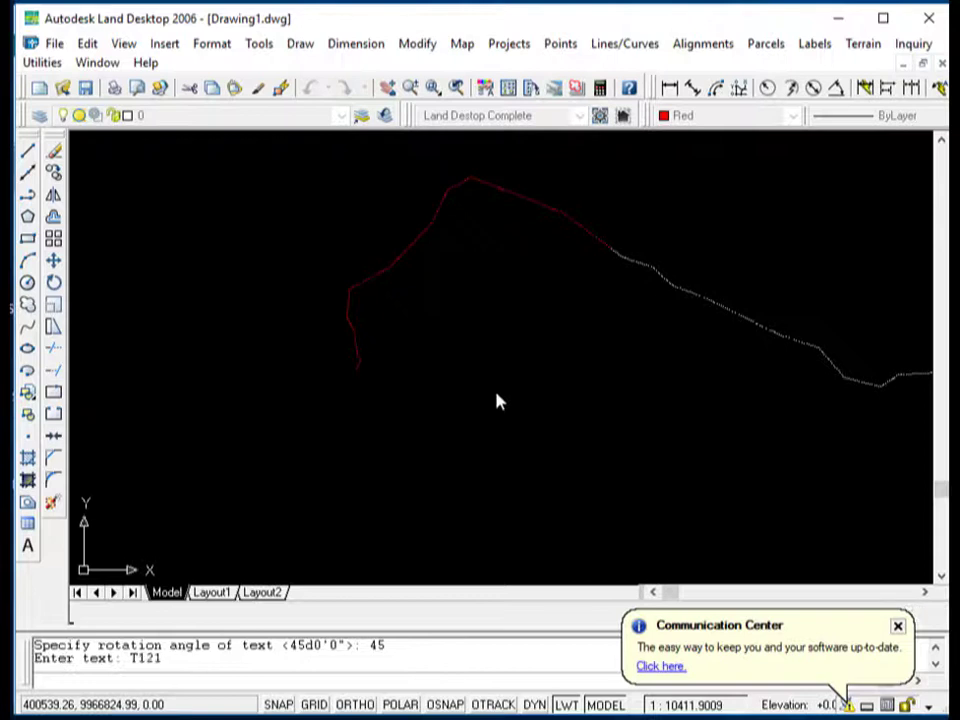
scroll(381, 368, "down", 2)
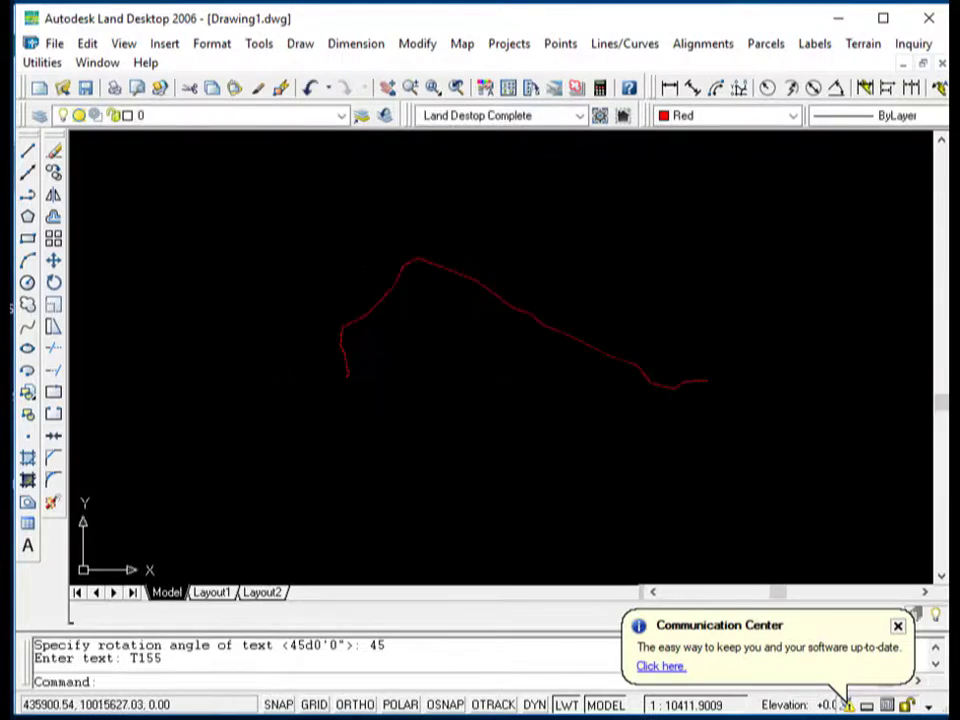
scroll(514, 315, "up", 5)
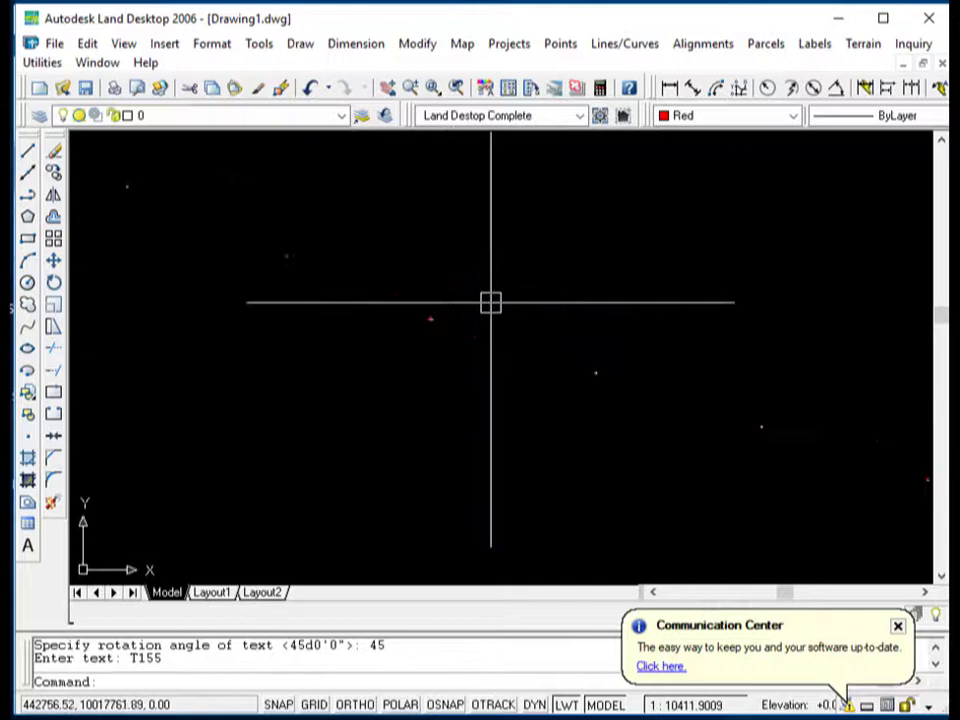
scroll(450, 326, "up", 2)
scroll(401, 311, "up", 2)
scroll(340, 282, "up", 2)
scroll(461, 236, "up", 2)
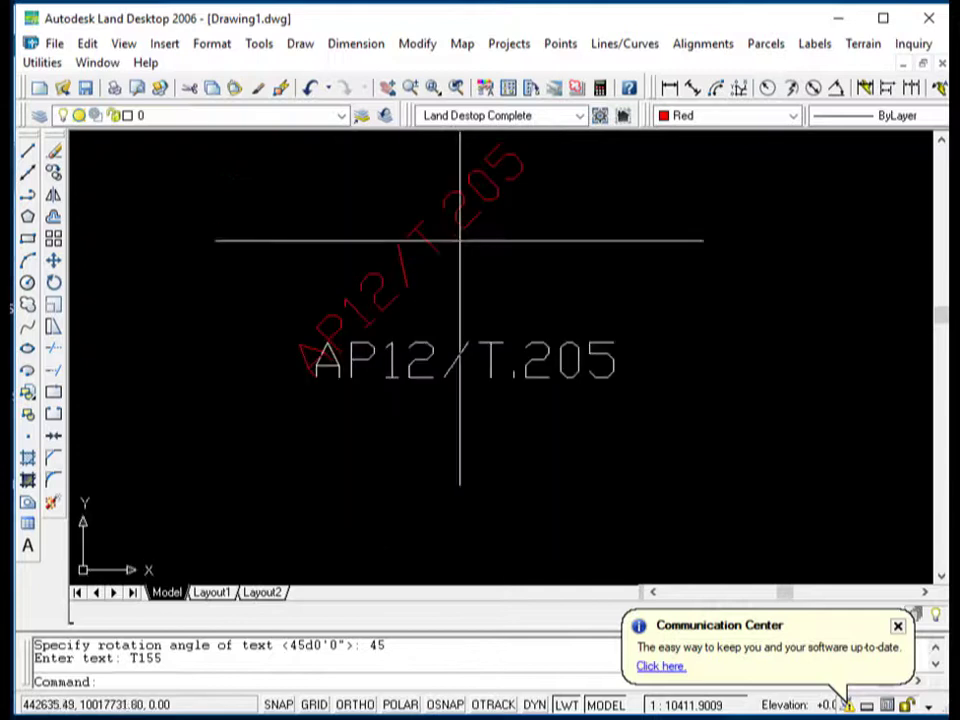
scroll(465, 240, "up", 1)
Step: Compare the red 45° AP12/T.205 label with the white one at its insertion point
left_click(473, 227)
key("Escape")
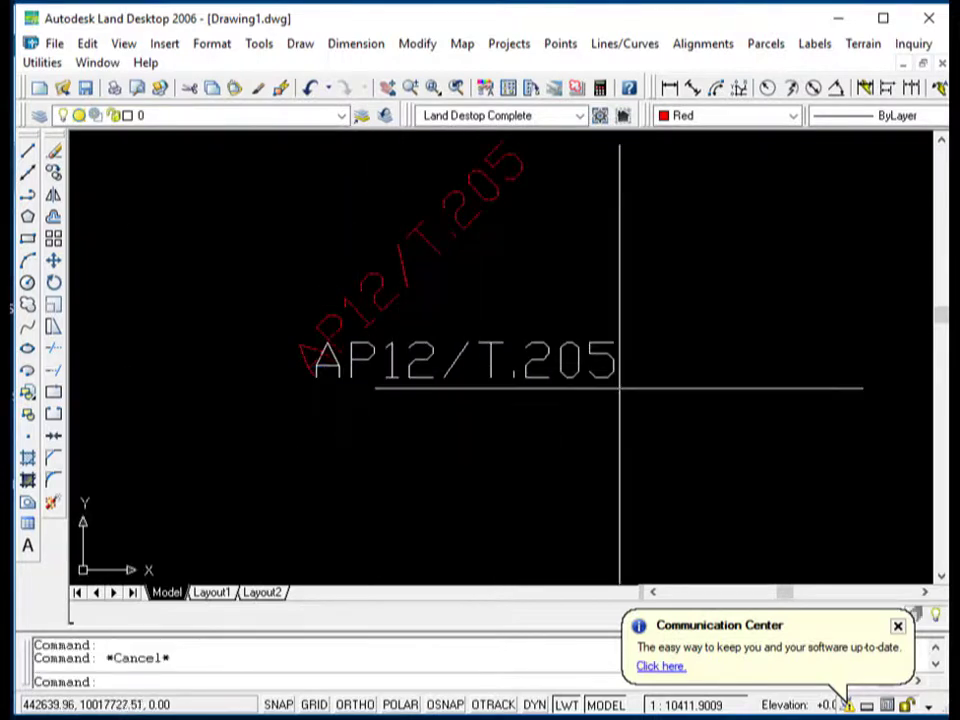
left_click(605, 371)
scroll(470, 360, "down", 1)
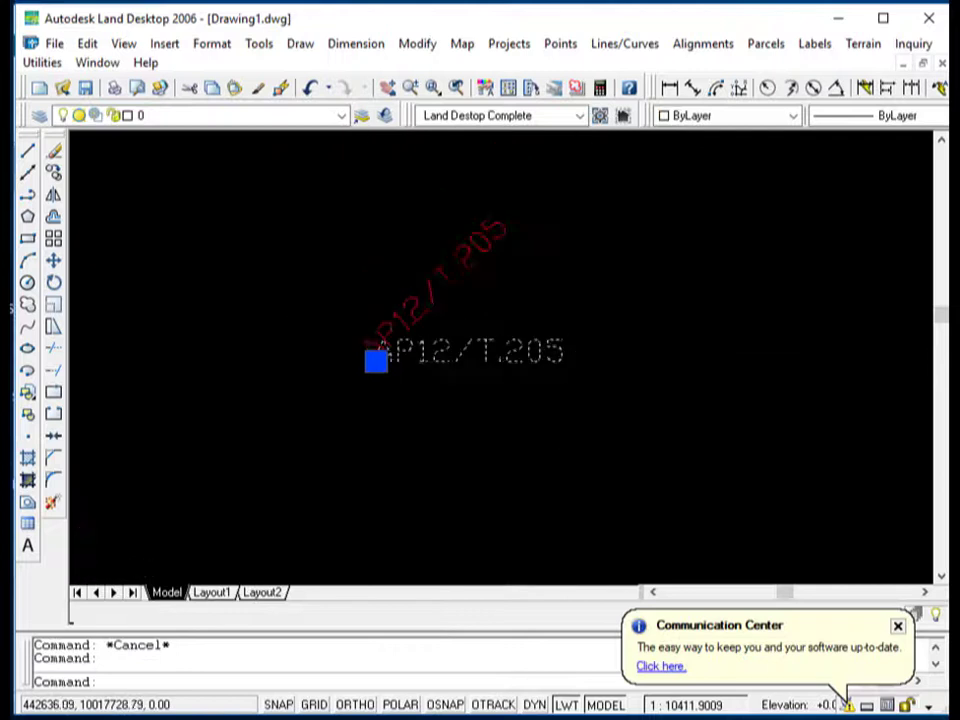
scroll(523, 351, "down", 1)
scroll(520, 352, "up", 2)
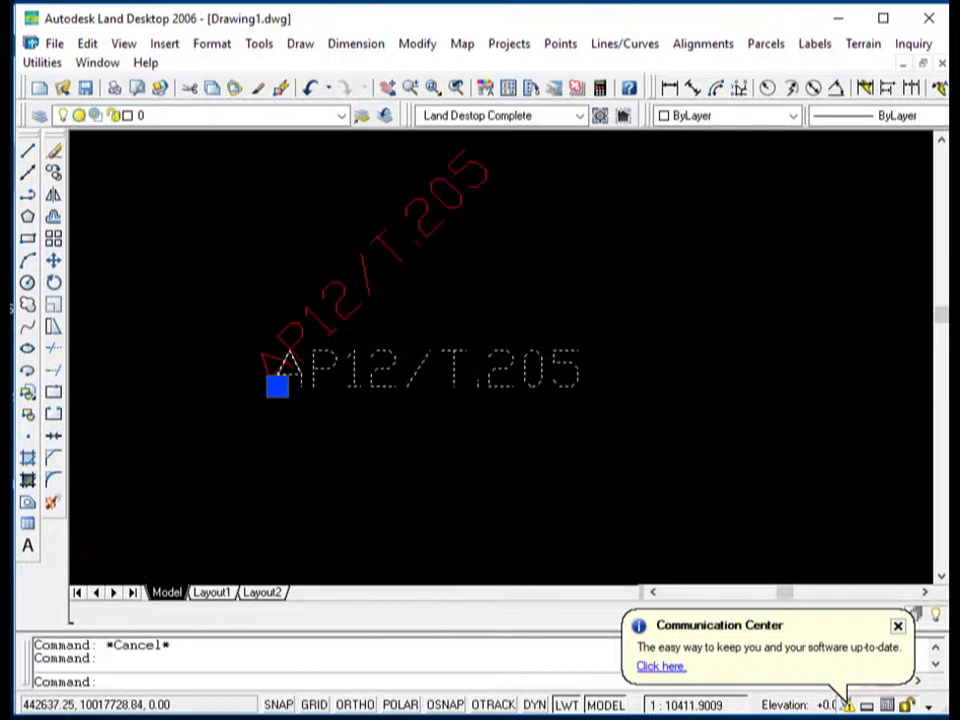
middle_click_drag(277, 386, 476, 330)
scroll(476, 330, "up", 5)
scroll(493, 305, "up", 2)
scroll(493, 305, "down", 7)
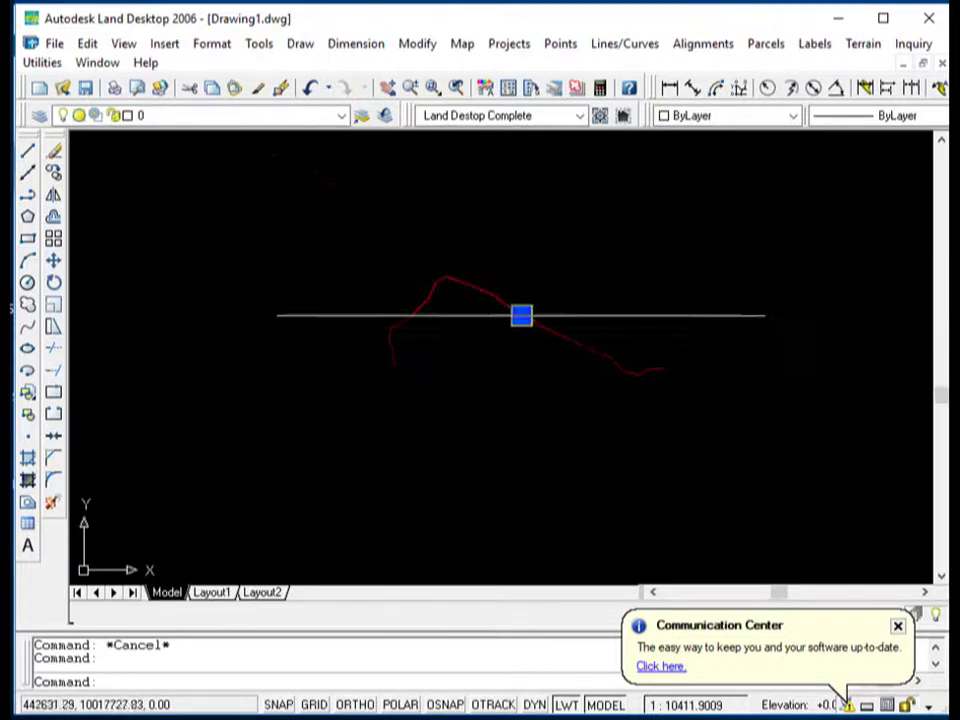
scroll(489, 375, "down", 2)
key("Escape")
Step: Back in Excel, set the text height in J3 to 10 and fill it down column J
key("alt+Tab")
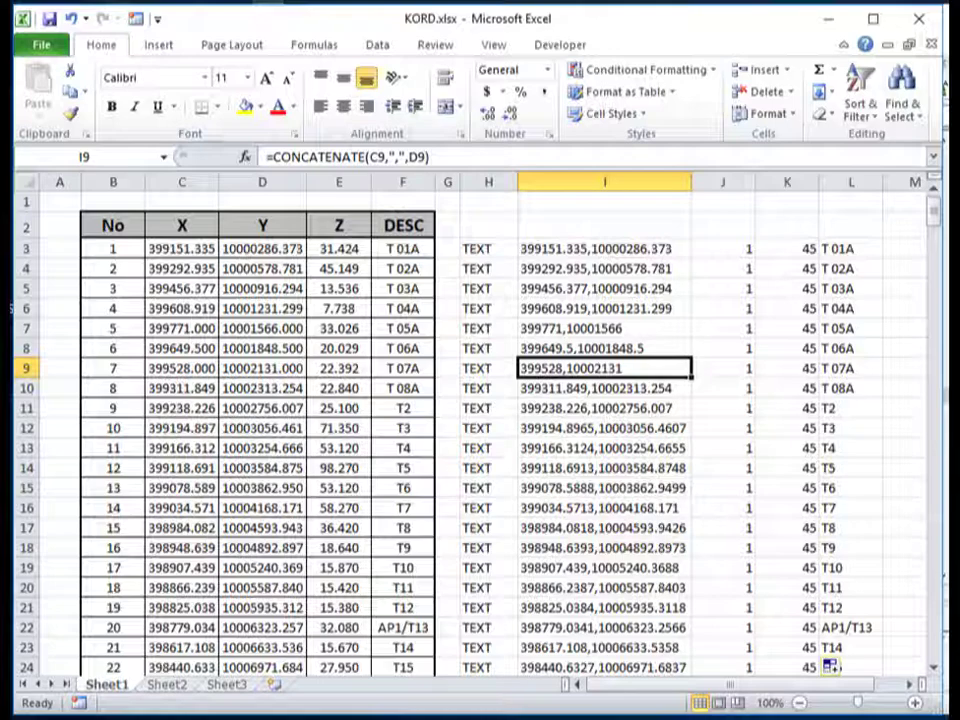
left_click(734, 248)
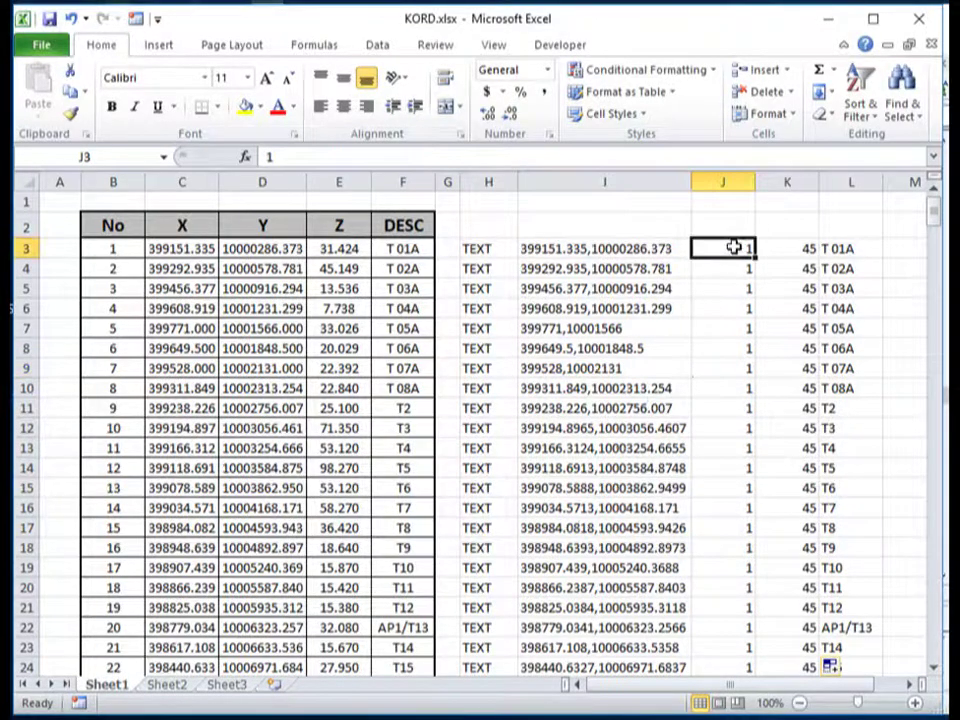
double_click(737, 250)
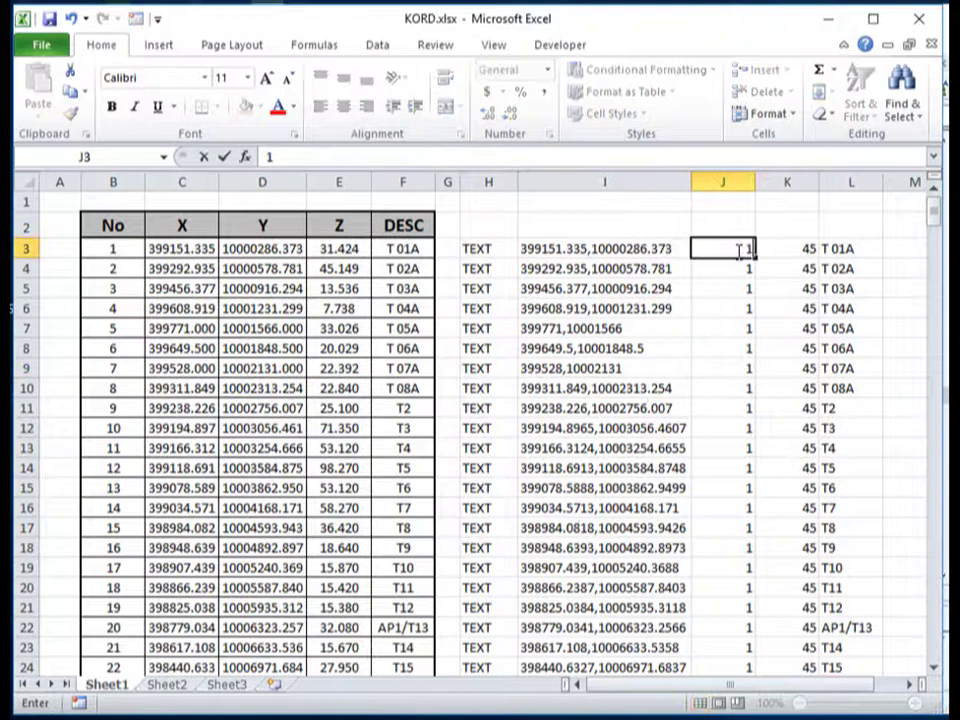
type("0")
left_click(743, 332)
left_click(732, 249)
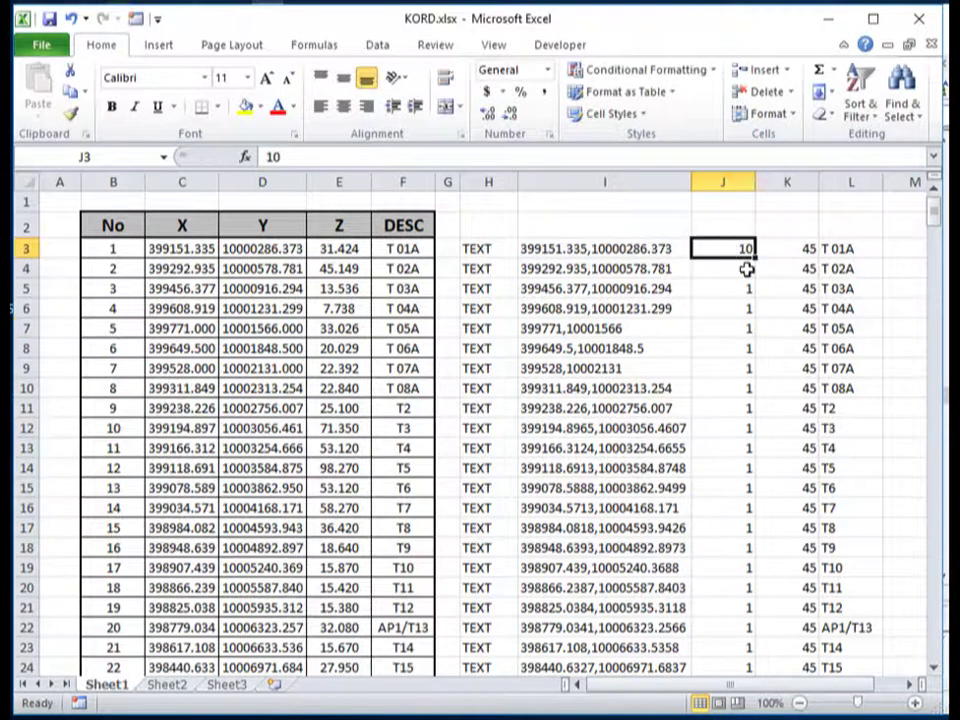
double_click(755, 258)
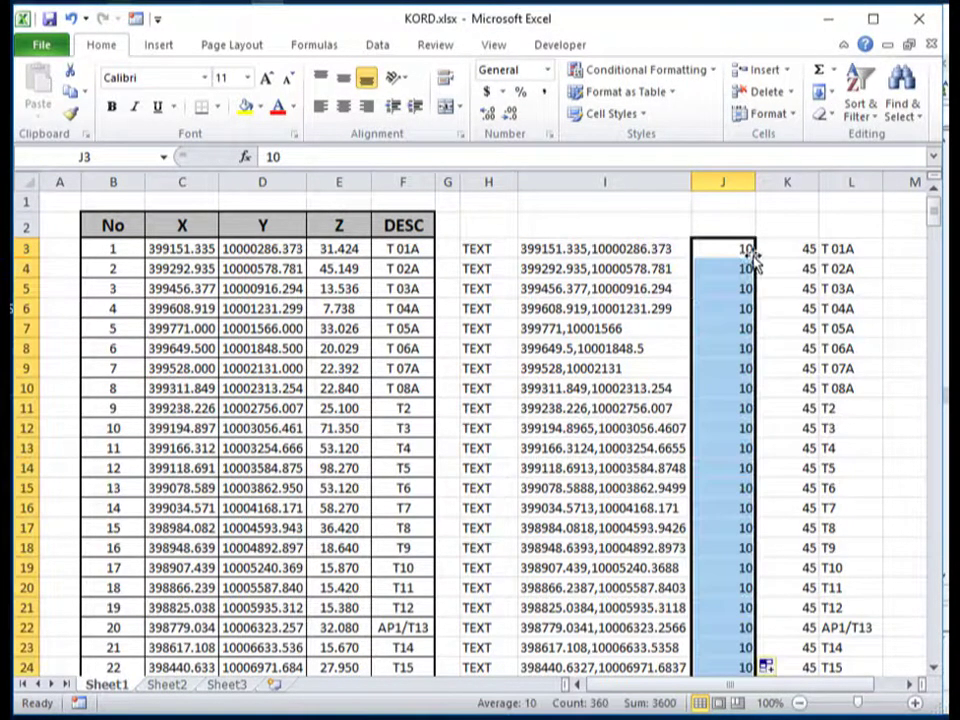
Step: Set the rotation in K3 to 10 and fill it down column K
left_click(798, 251)
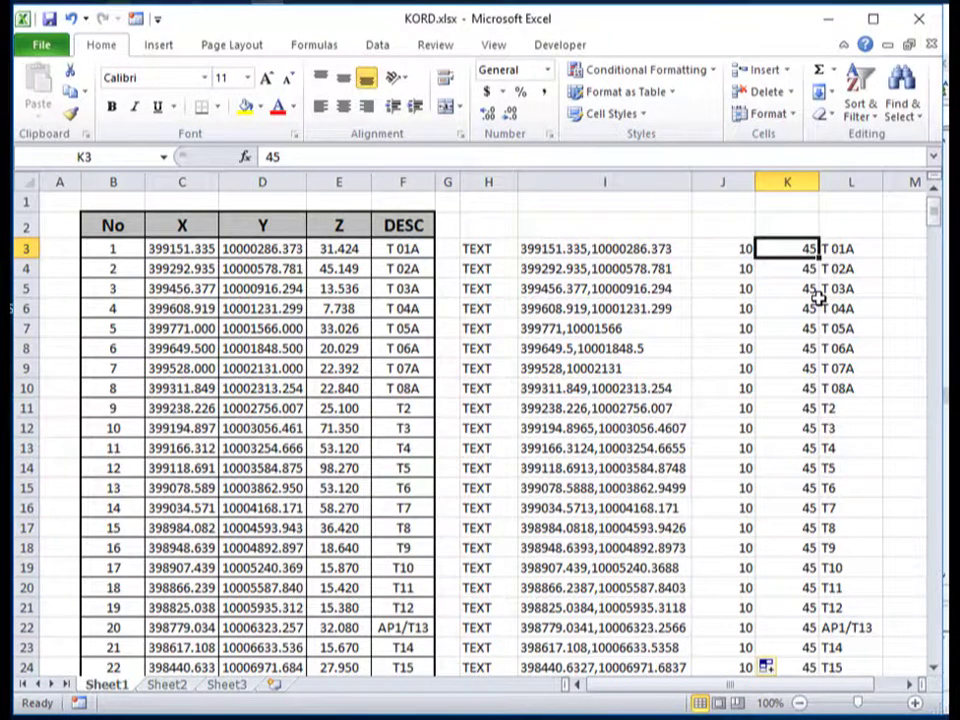
type("10")
left_click(780, 330)
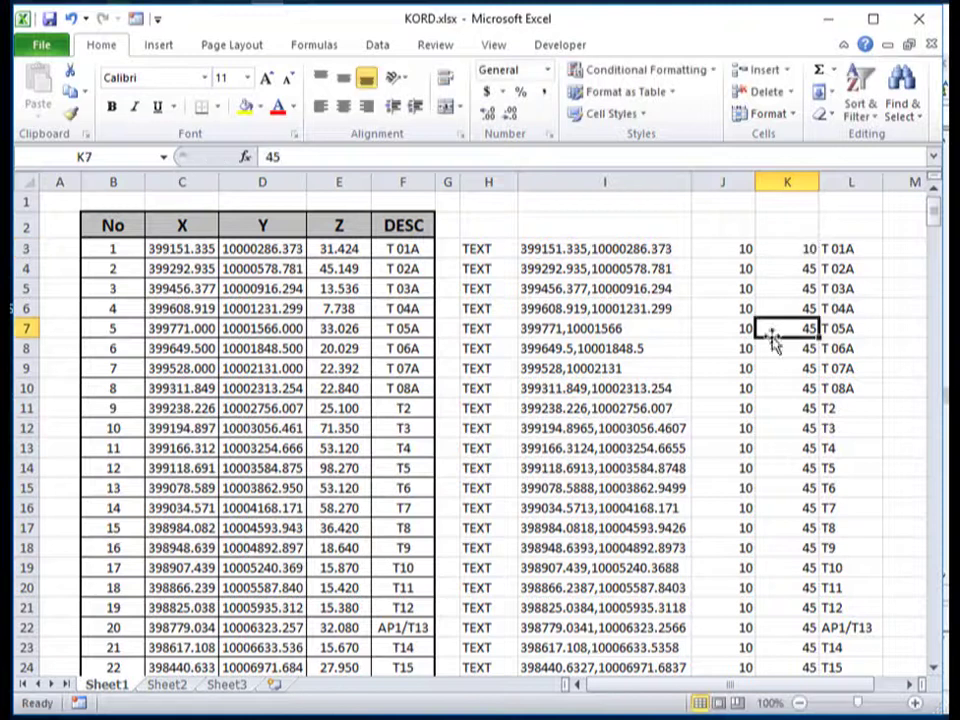
left_click(806, 252)
double_click(818, 256)
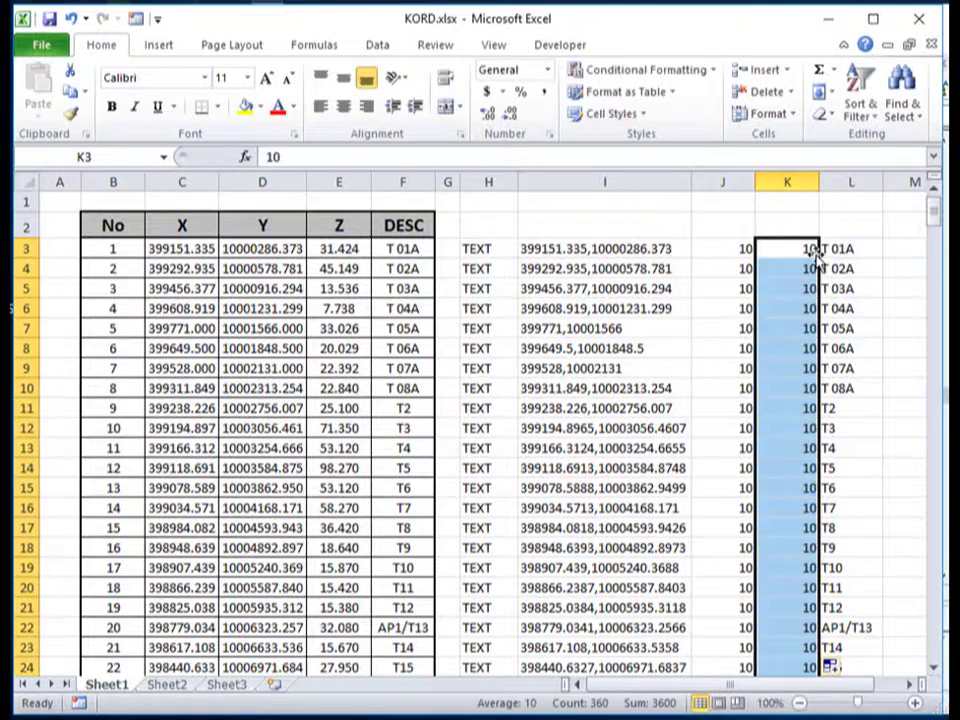
left_click(712, 366)
Step: Copy H3:L362 and paste the script rows into a new Notepad document
mouse_move(478, 251)
left_mouse_down()
mouse_move(830, 665)
mouse_move(830, 624)
left_mouse_up()
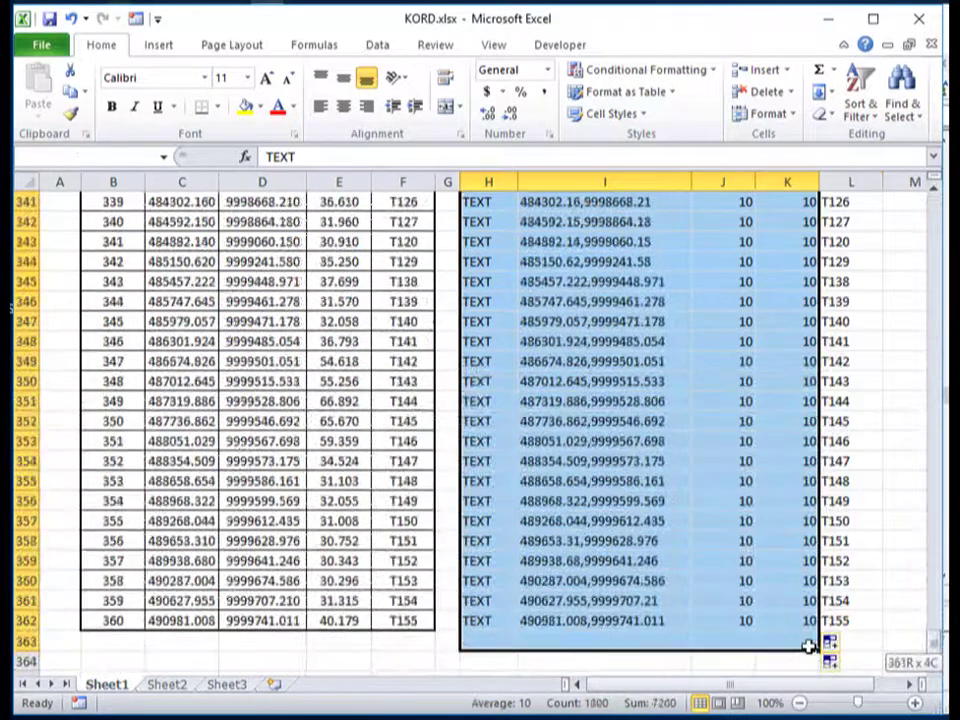
mouse_move(830, 624)
left_mouse_down()
mouse_move(843, 628)
mouse_move(840, 617)
left_mouse_up()
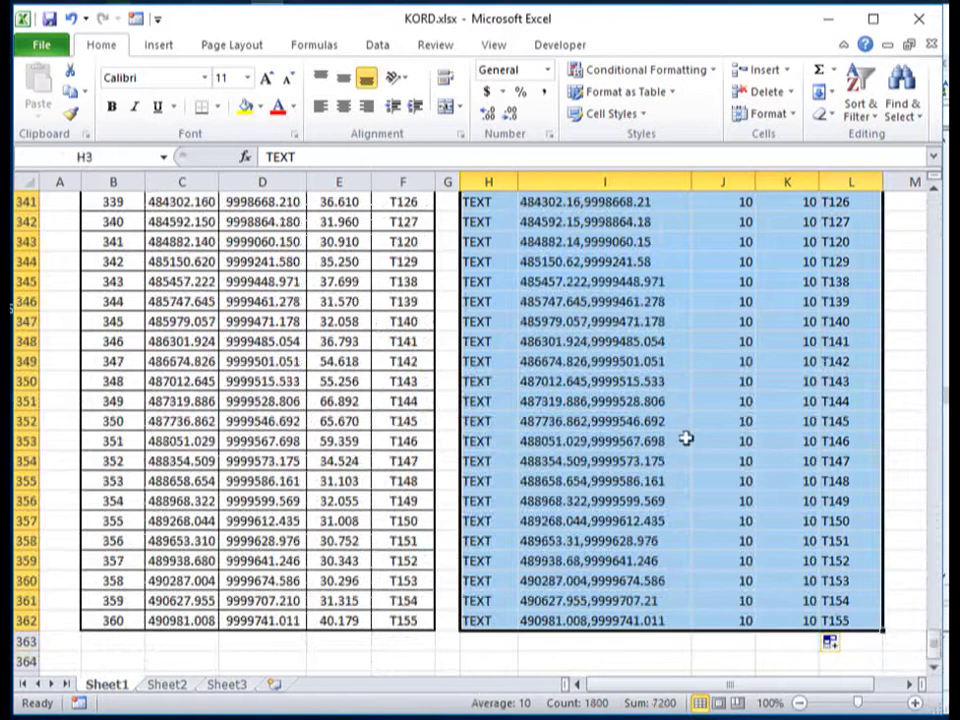
right_click(562, 249)
left_click(608, 283)
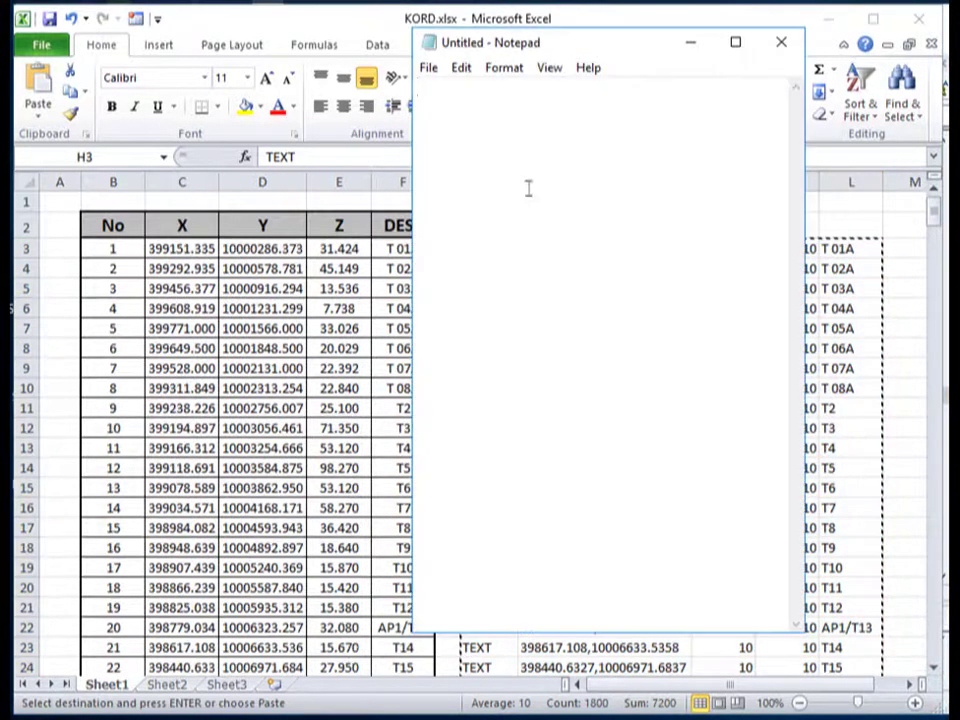
right_click(508, 167)
left_click(556, 249)
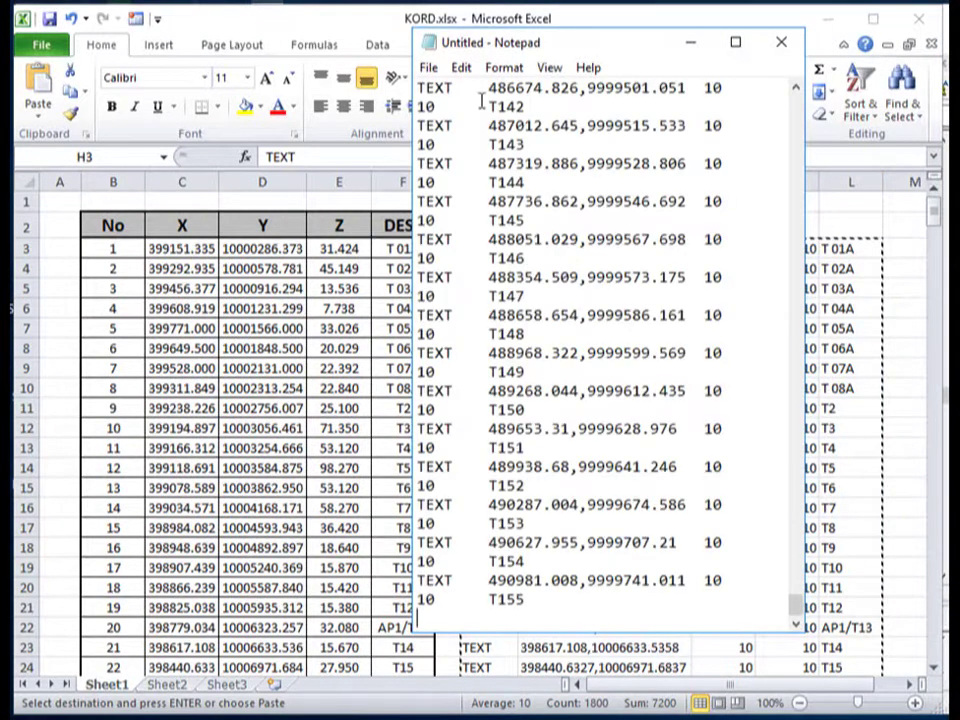
left_click(430, 70)
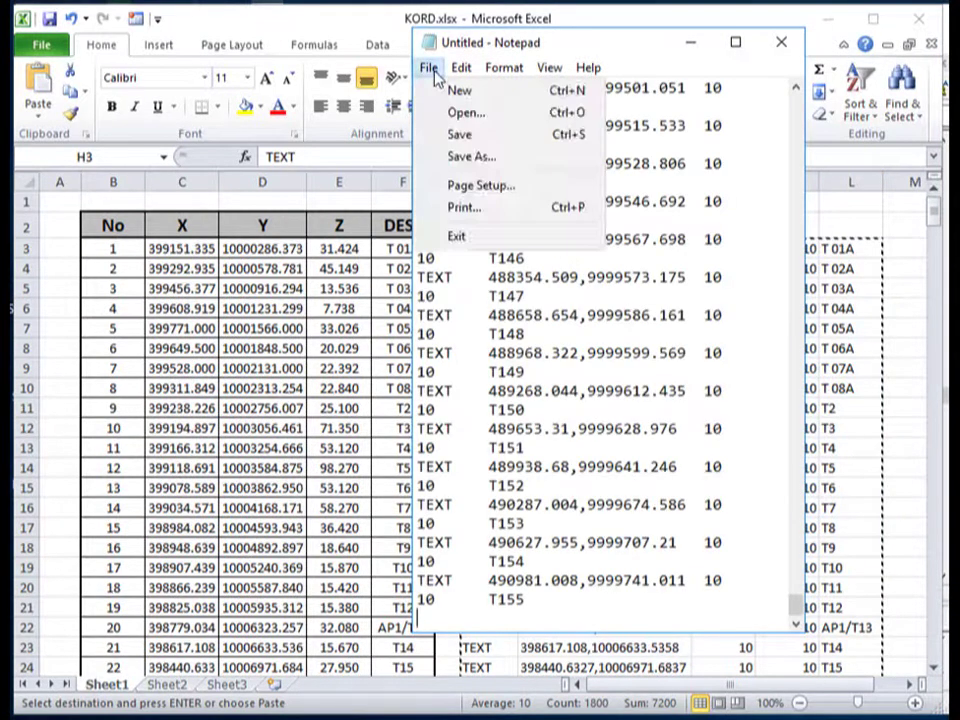
Step: Save the script as IMPORT TEXT 10.SCR in D:\1.A, close Notepad, and clear Excel's copy marquee
left_click(470, 156)
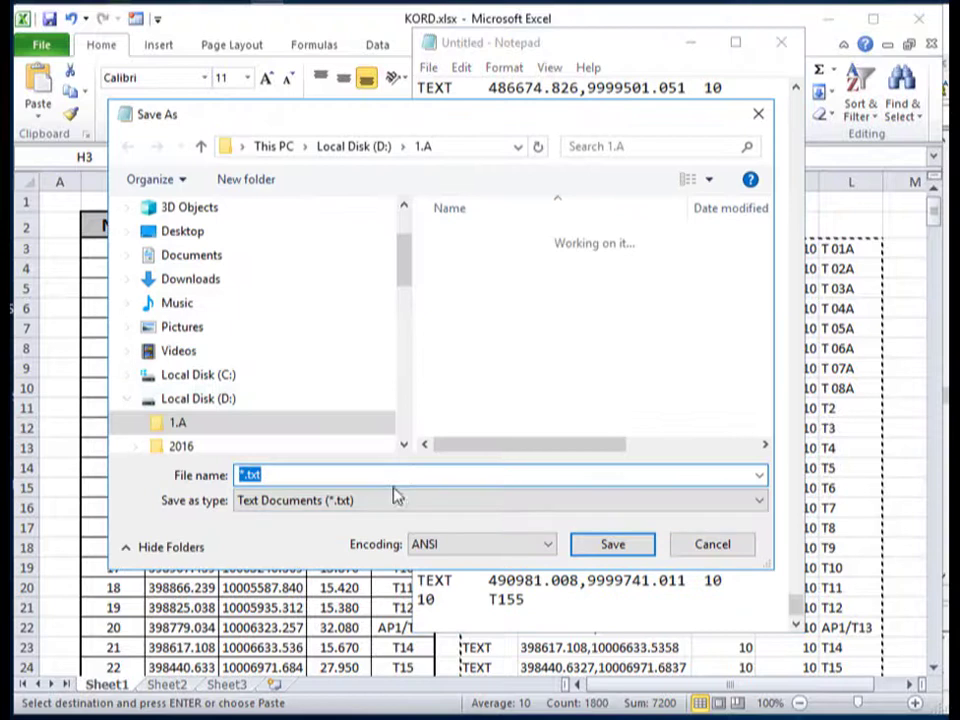
type("IMPORT TEXT")
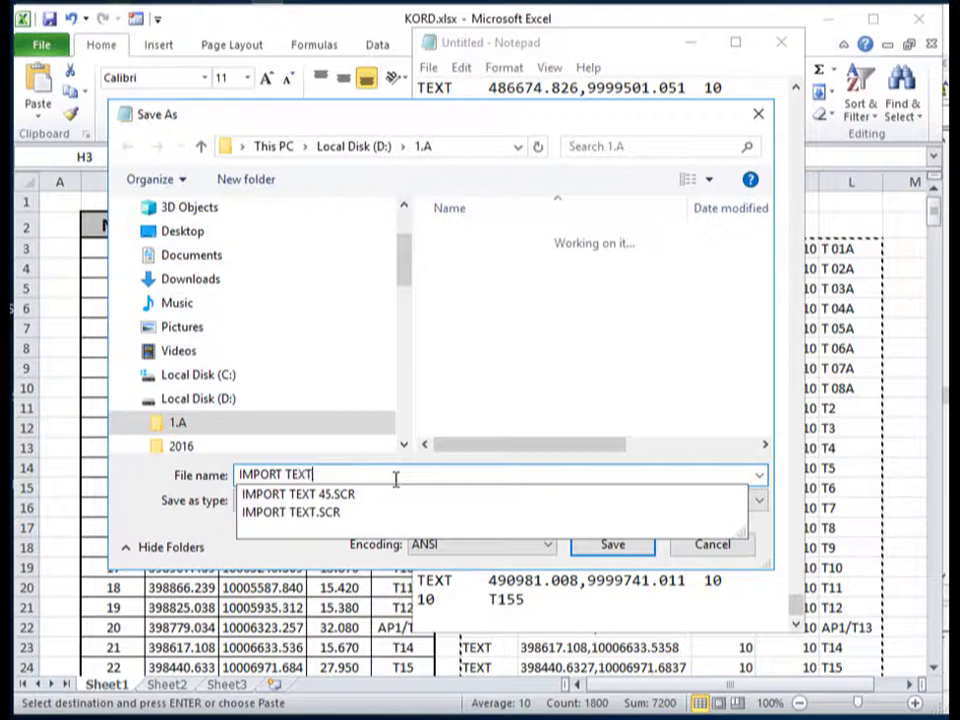
type(" 10.SCR")
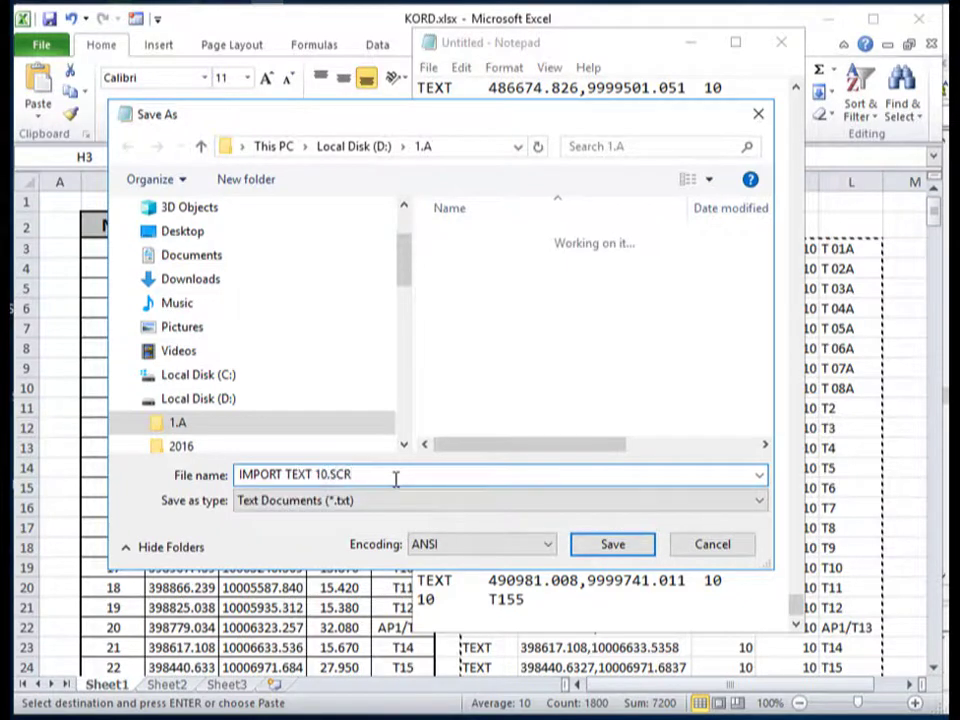
left_click(614, 545)
left_click(781, 44)
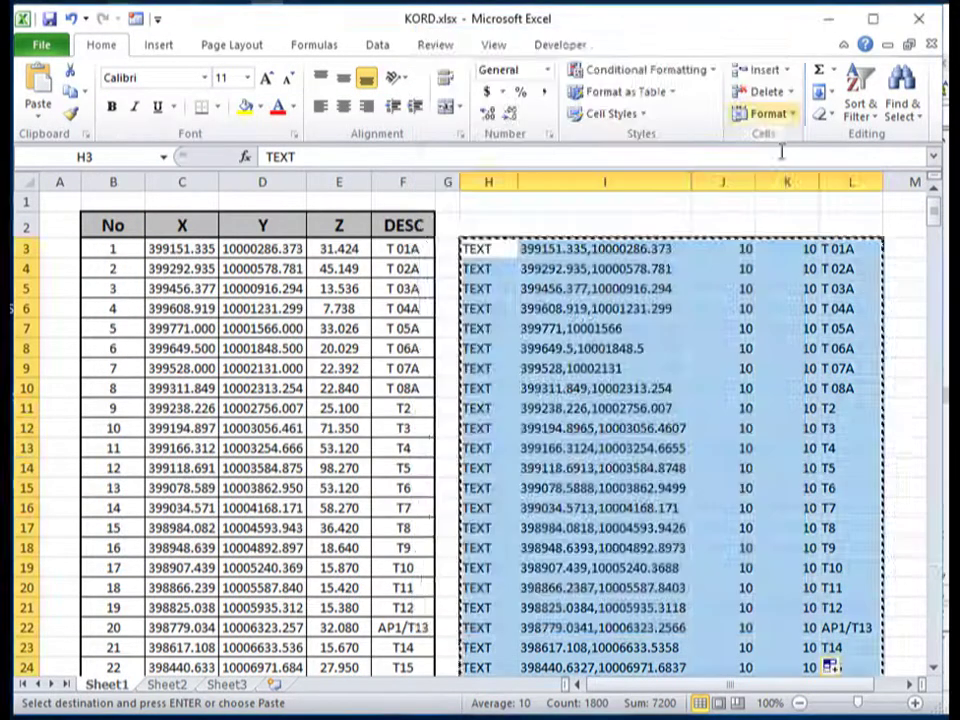
left_click(634, 388)
key("Escape")
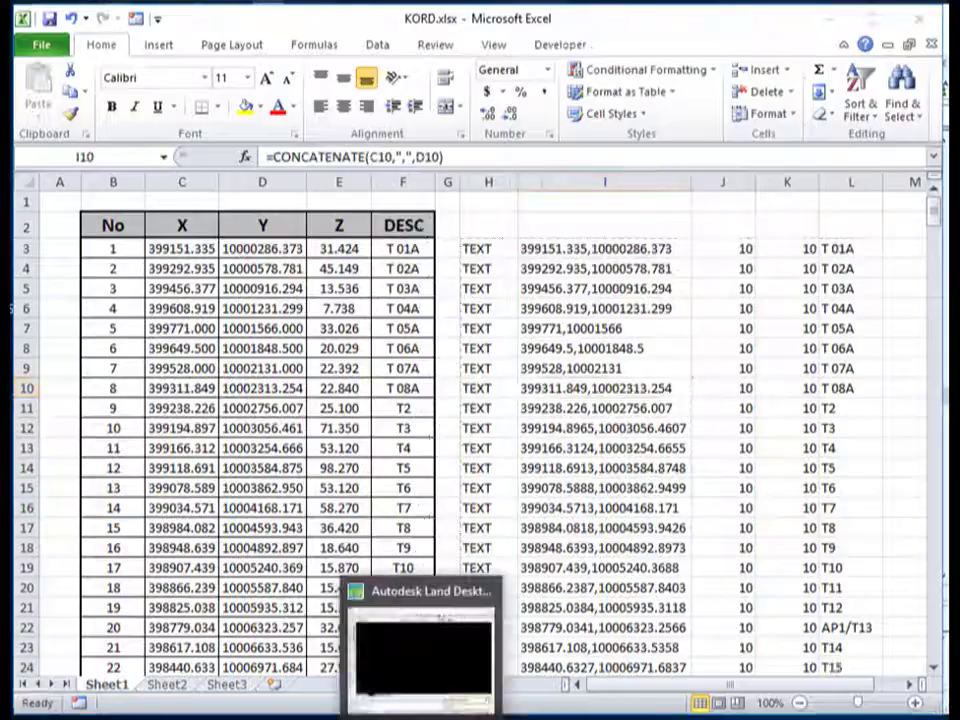
Step: Switch to Land Desktop and pick Blue in the Color Control list
left_click(418, 660)
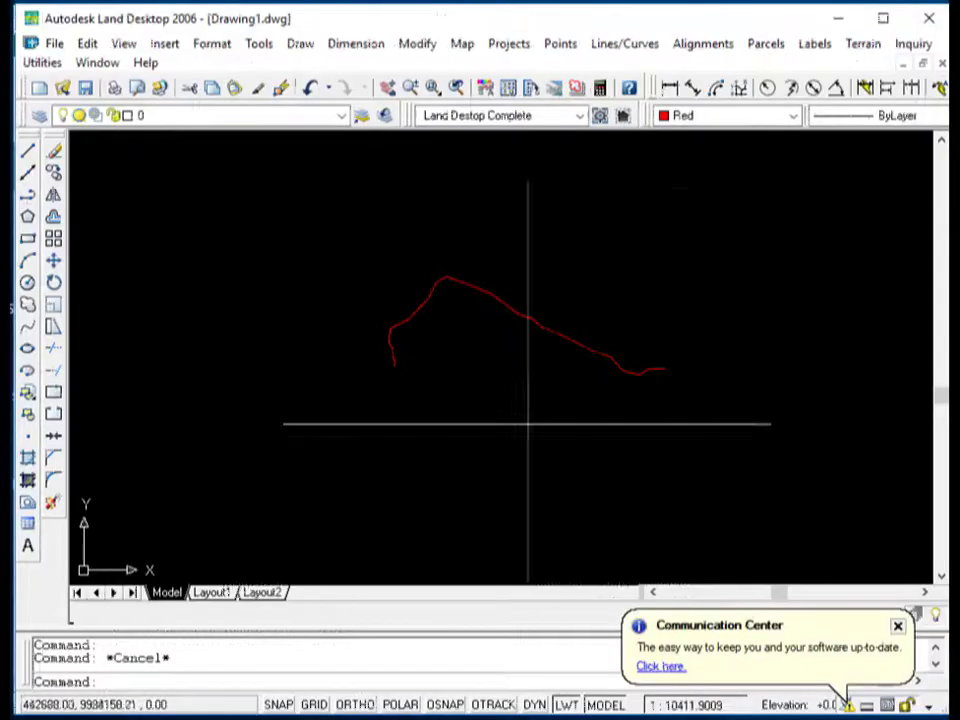
left_click(793, 116)
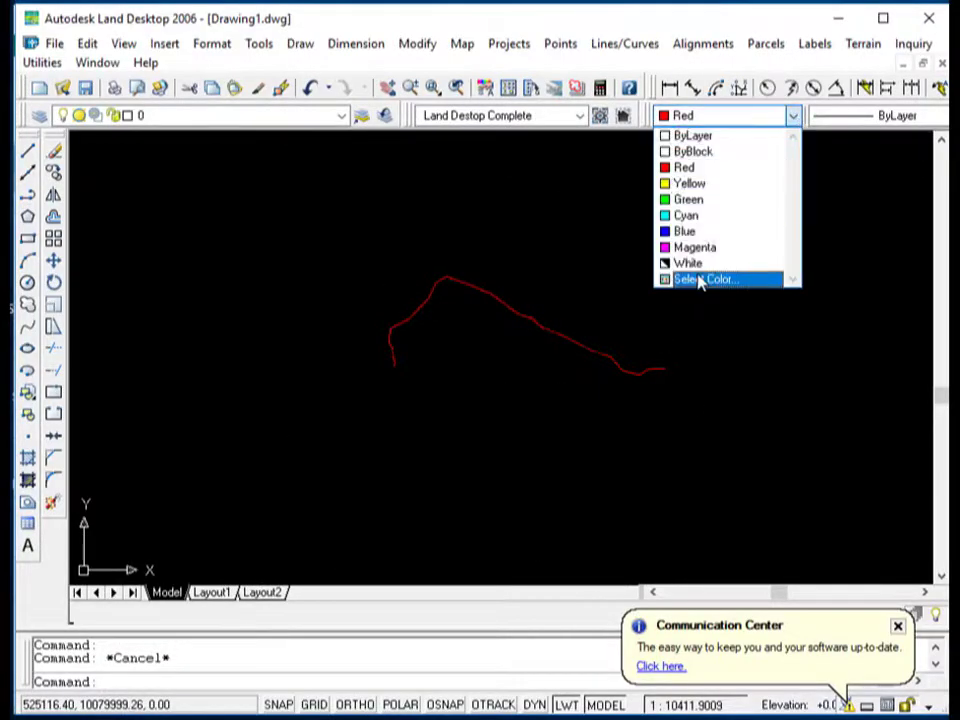
left_click(680, 234)
type("SCR")
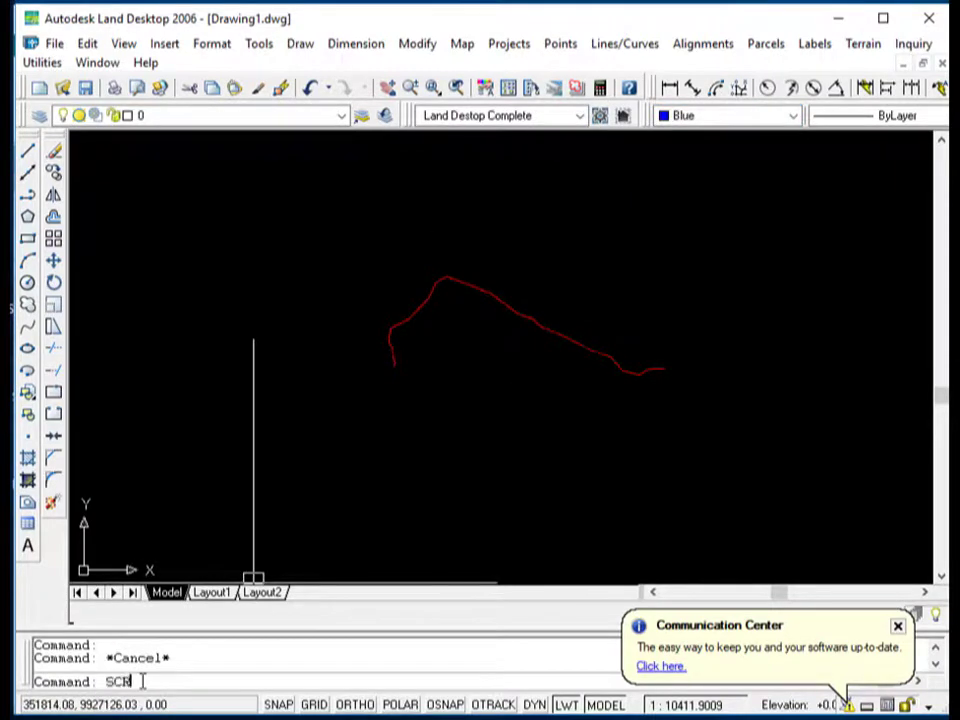
Step: Run the IMPORT TEXT 10.SCR script via the SCR command to draw the blue labels
key("Return")
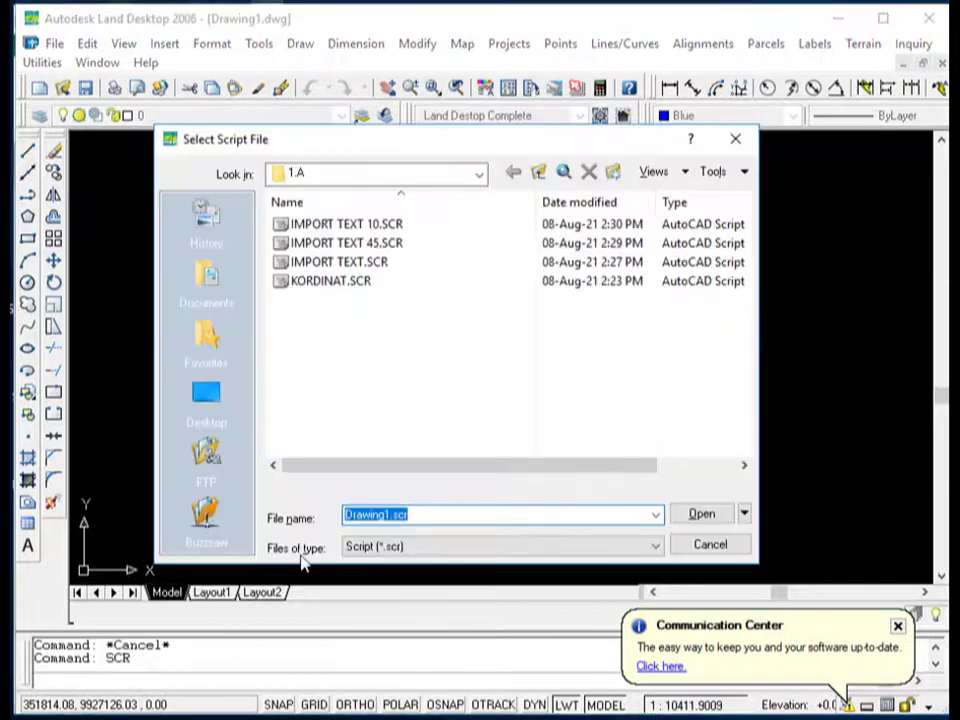
left_click(381, 225)
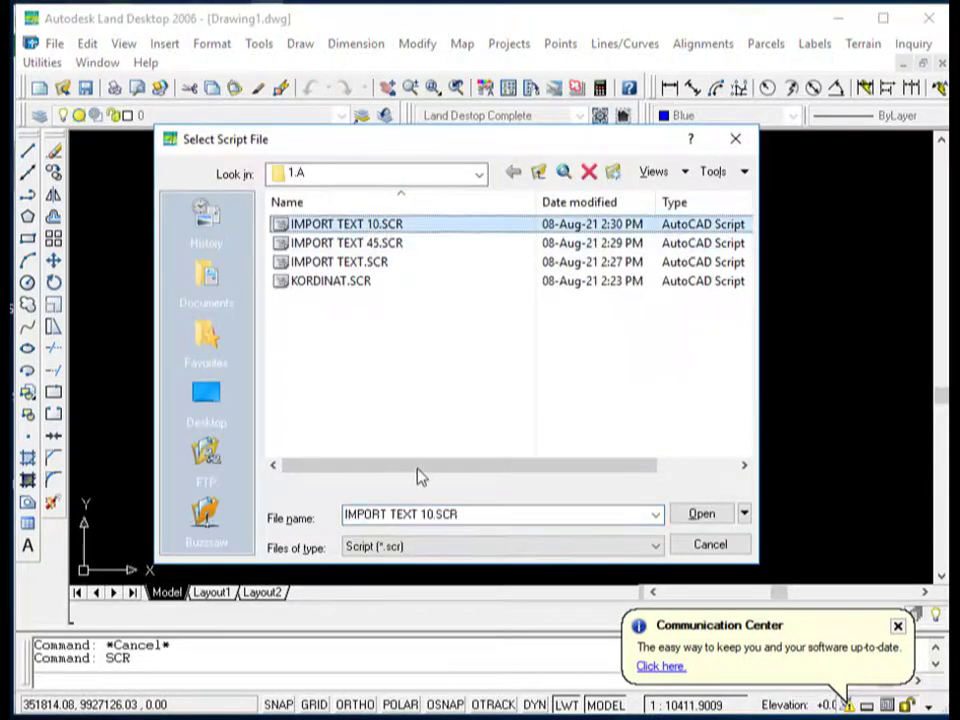
left_click(705, 517)
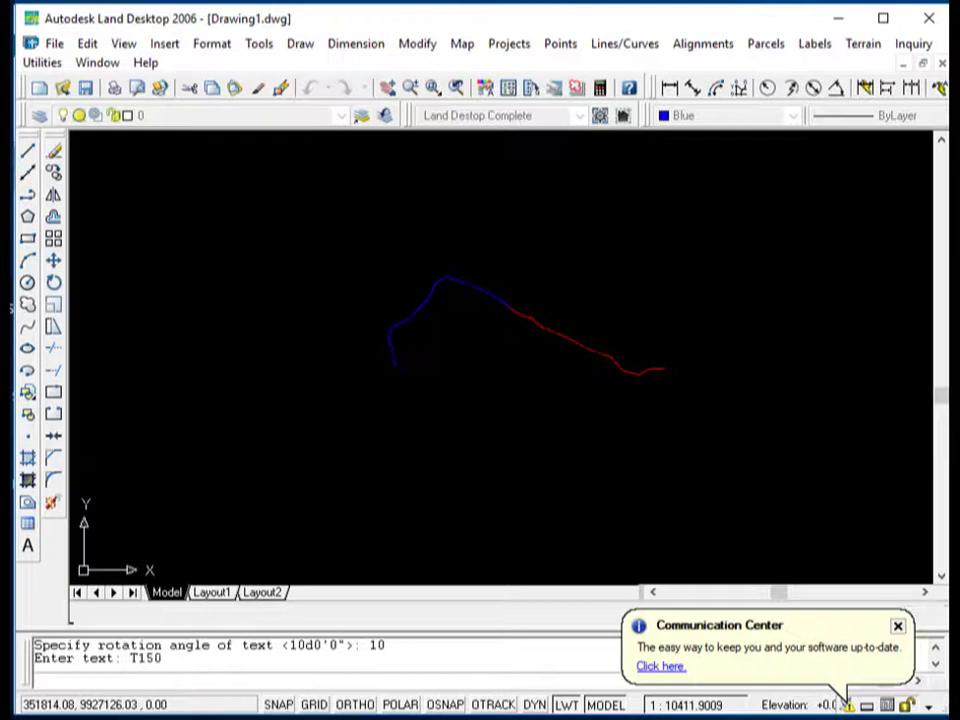
Step: Zoom in and window-select the blue AP08/T119 label to compare it with the red, then Alt+Tab to Excel
scroll(454, 326, "up", 5)
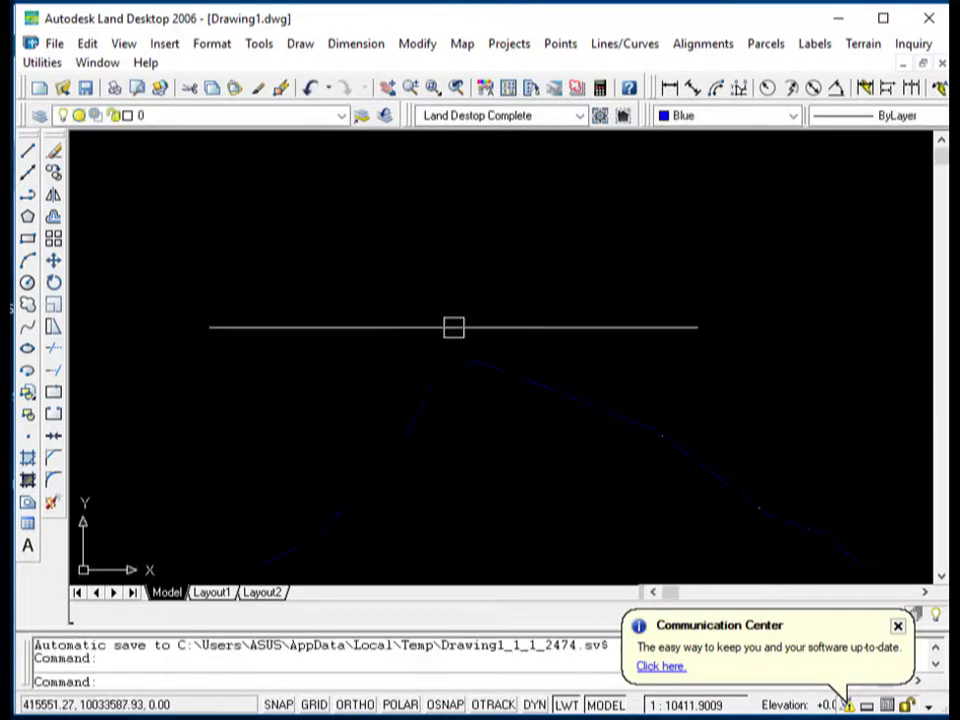
scroll(466, 347, "down", 2)
scroll(497, 302, "down", 2)
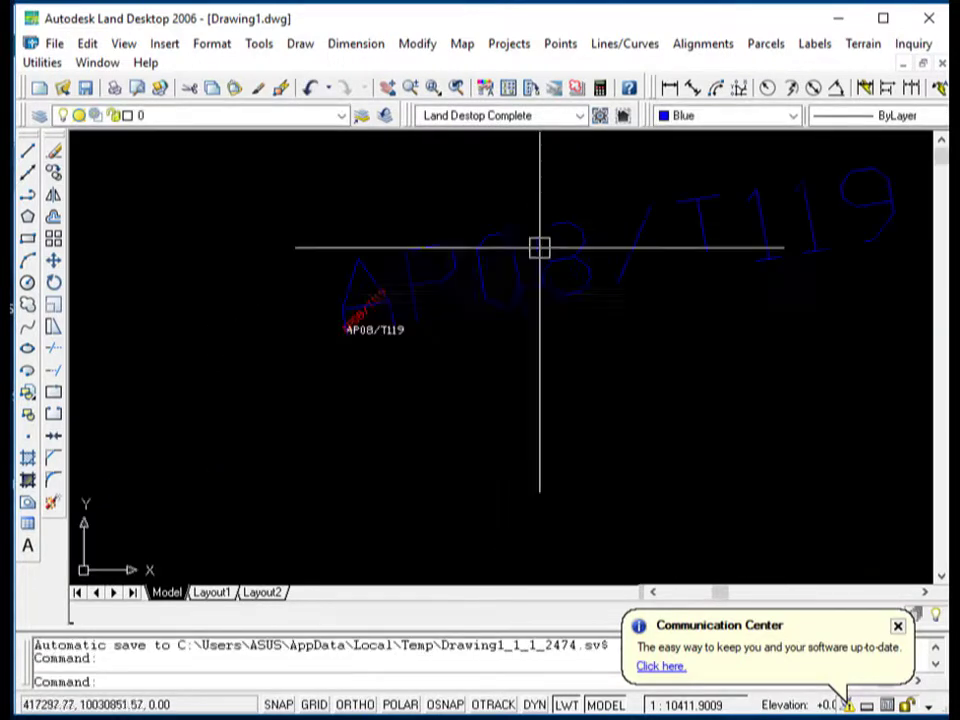
scroll(540, 249, "down", 1)
scroll(418, 317, "down", 2)
scroll(505, 312, "up", 3)
left_click_drag(60, 430, 428, 274)
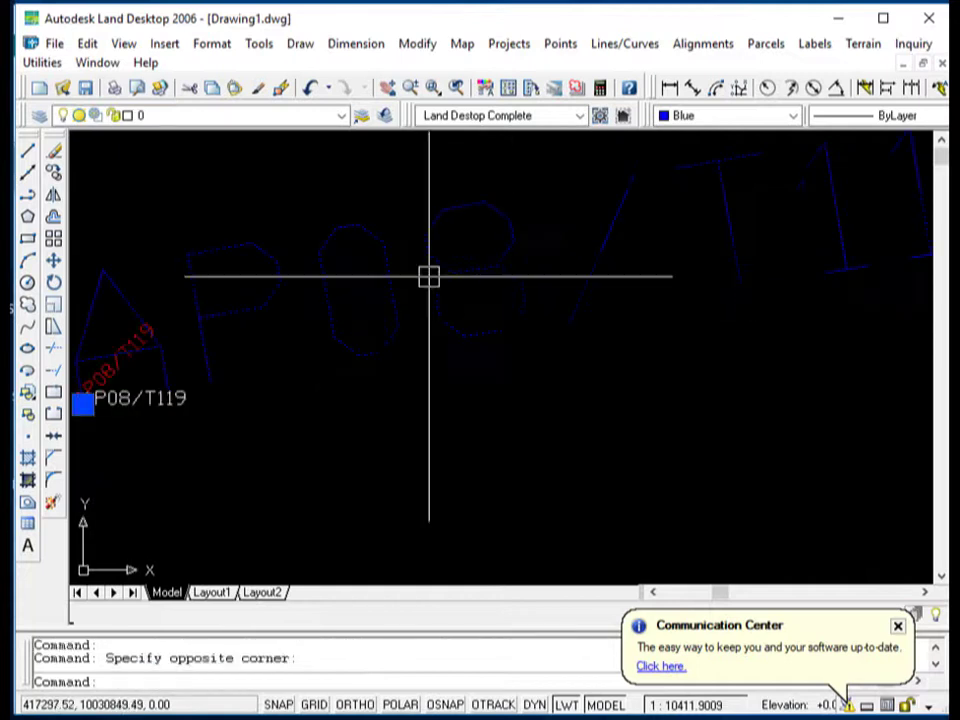
scroll(500, 311, "down", 3)
scroll(500, 310, "down", 2)
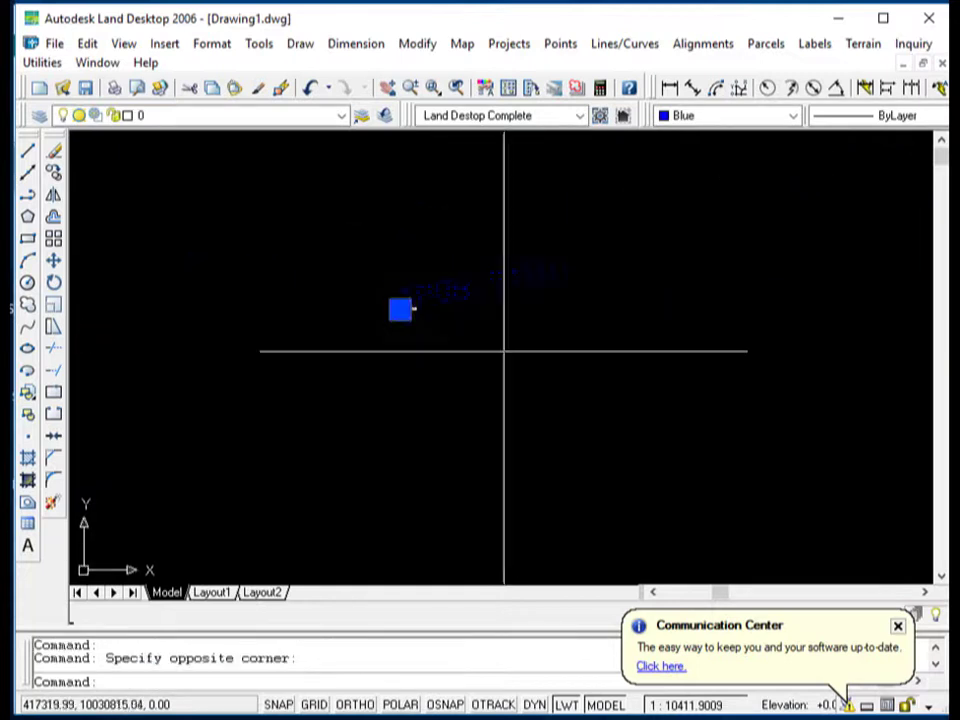
scroll(296, 294, "down", 2)
scroll(373, 574, "up", 1)
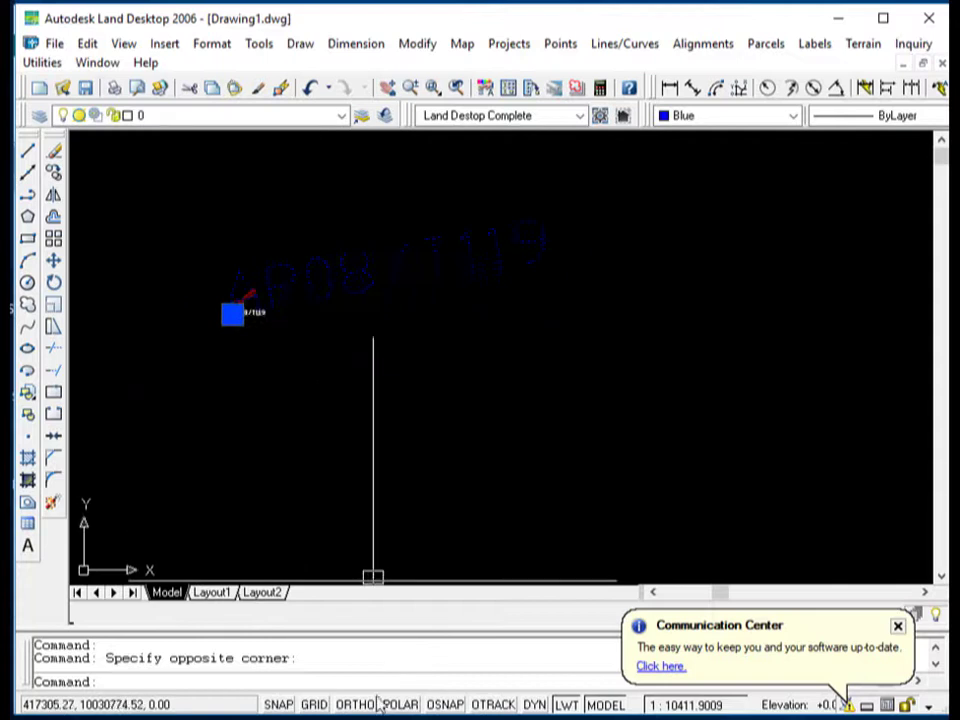
scroll(354, 294, "up", 2)
key("Escape")
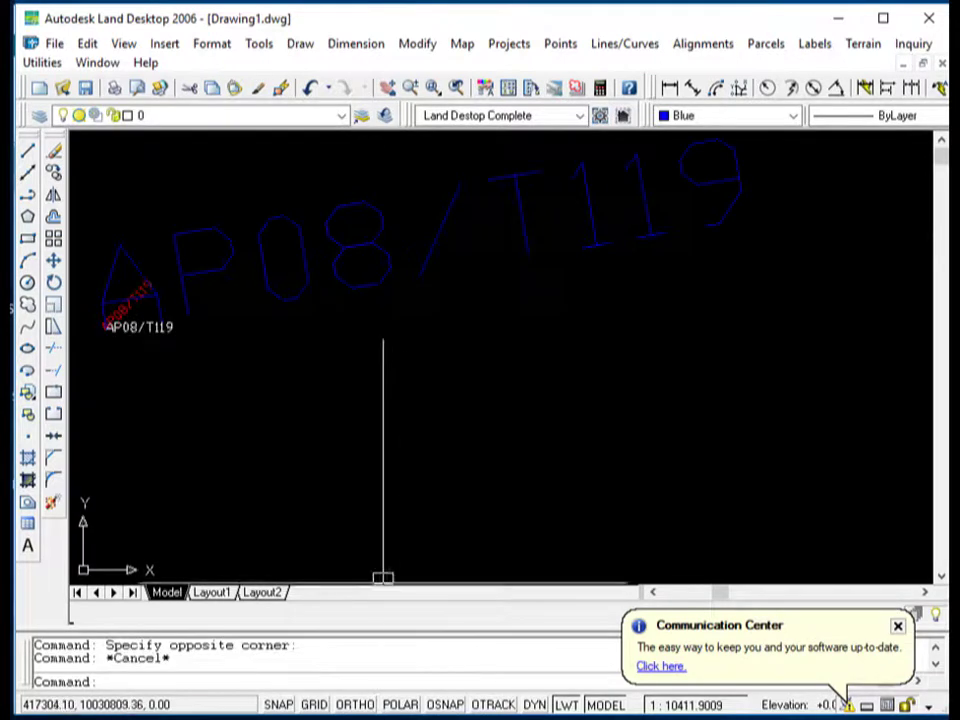
key("alt+Tab")
Step: In the KORD sheet, set J3 to 1 and K3 to 45
left_click(742, 251)
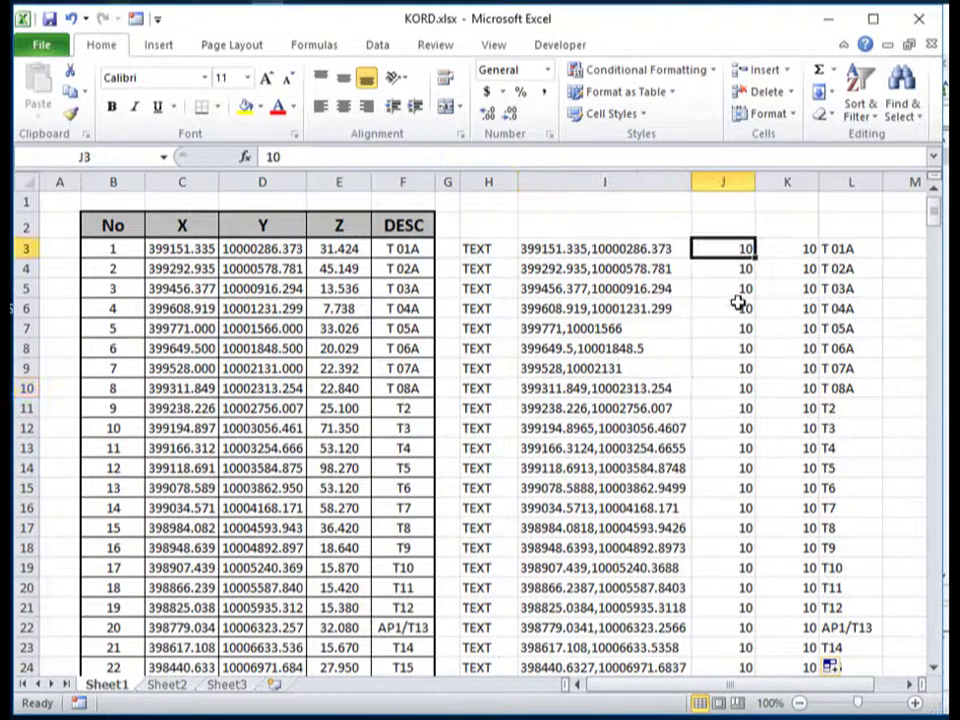
key("Down")
key("Down")
key("Down")
left_click(737, 251)
left_click(786, 253)
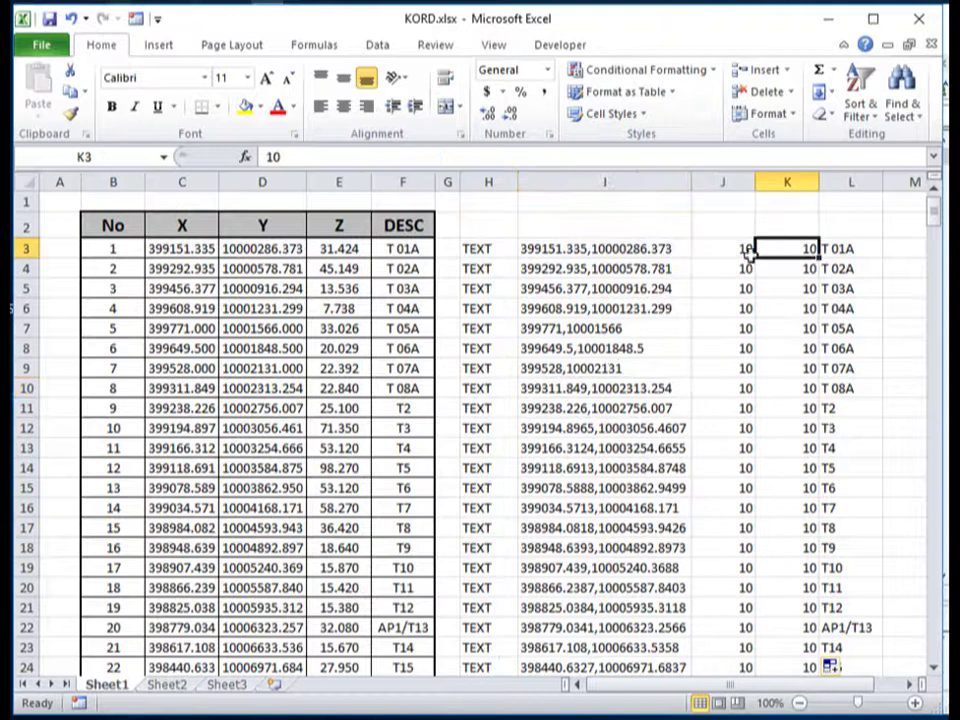
left_click(750, 253)
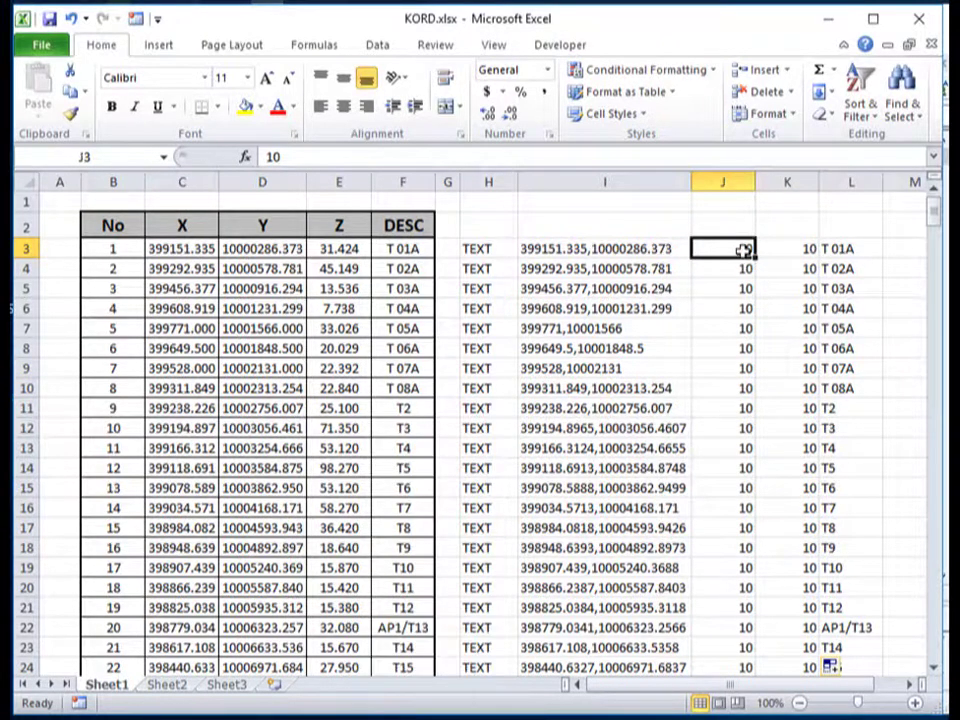
type("1")
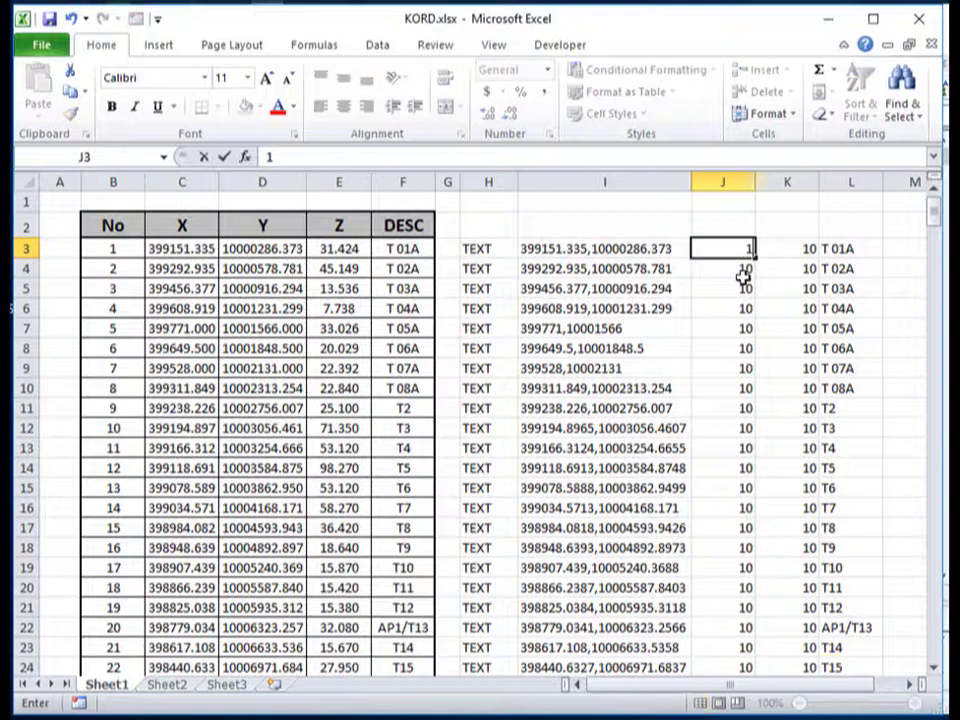
left_click(806, 248)
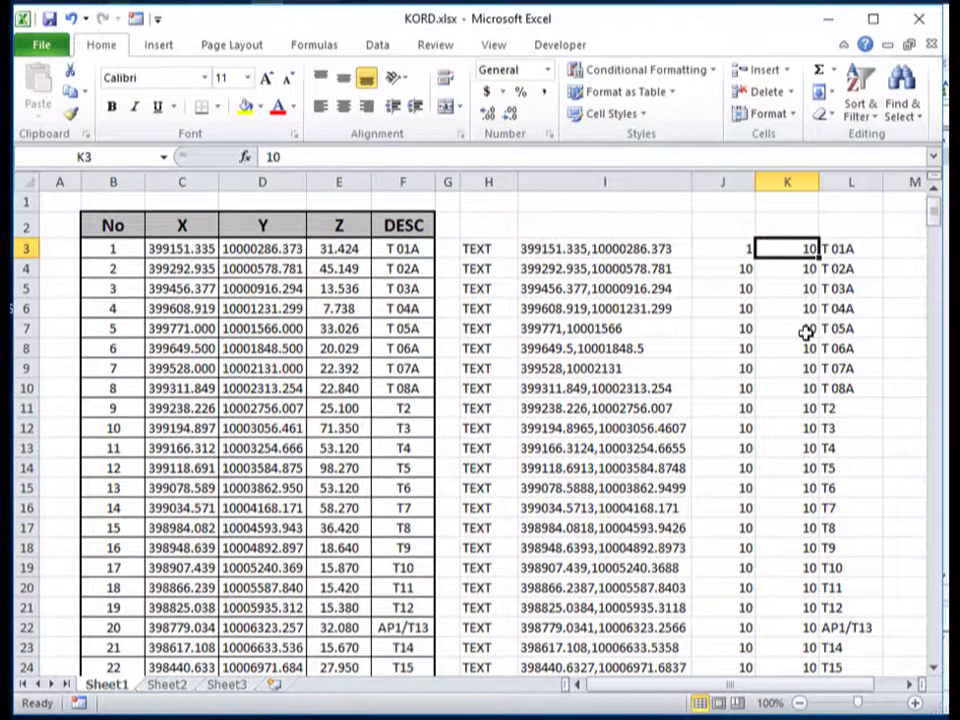
type("45")
left_click(804, 340)
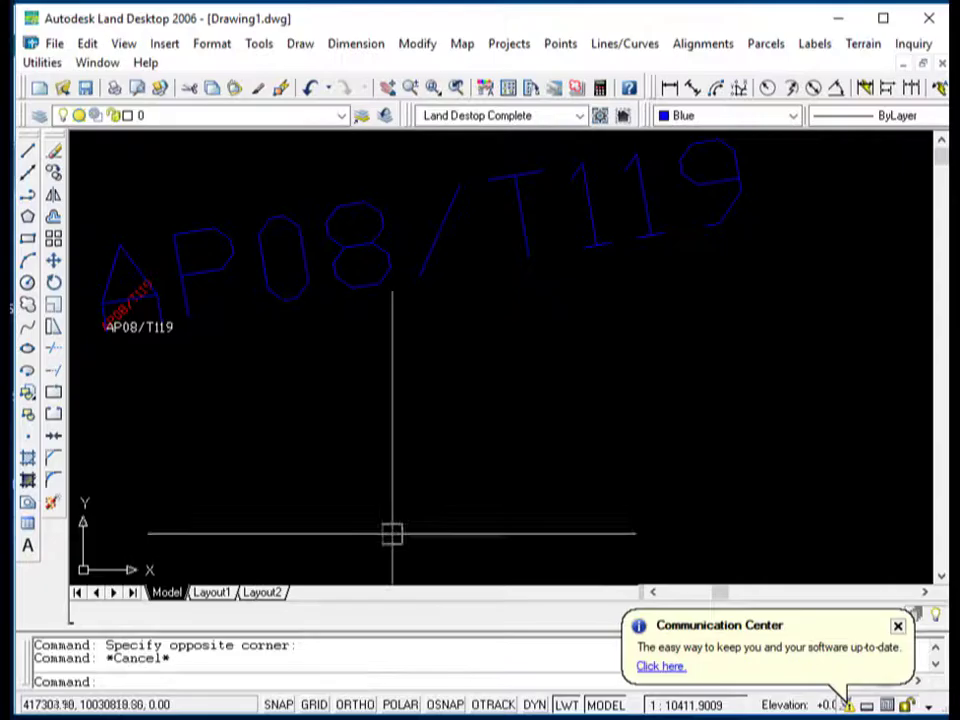
Step: In Land Desktop, inspect the rotated red label and the AP08/T119 text, then clear the selection
scroll(349, 326, "down", 3)
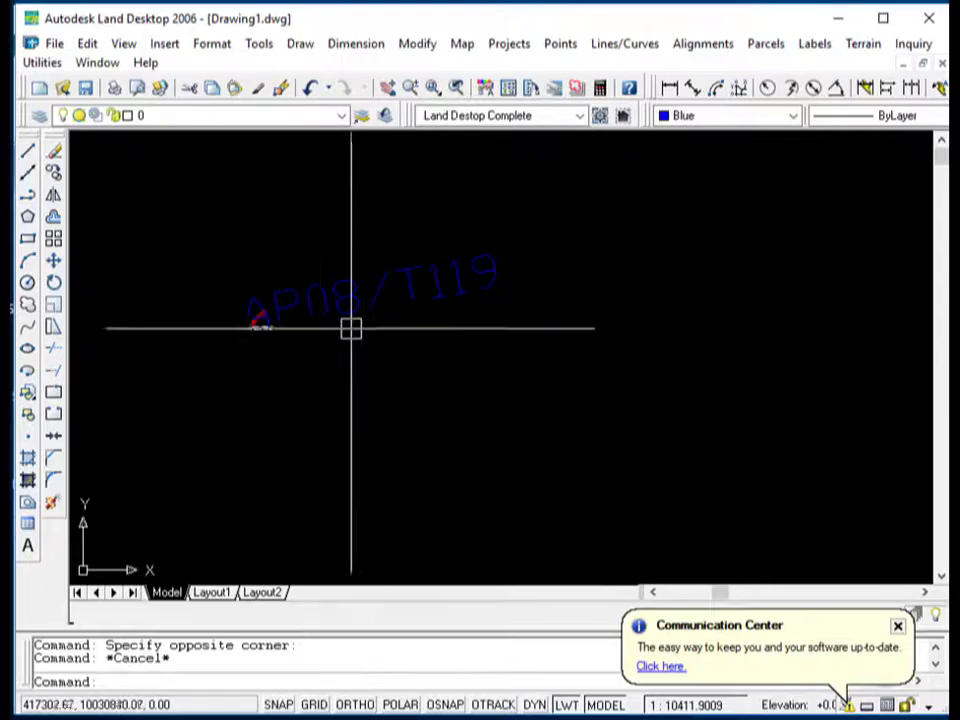
scroll(268, 321, "up", 2)
scroll(216, 349, "up", 2)
scroll(209, 342, "up", 2)
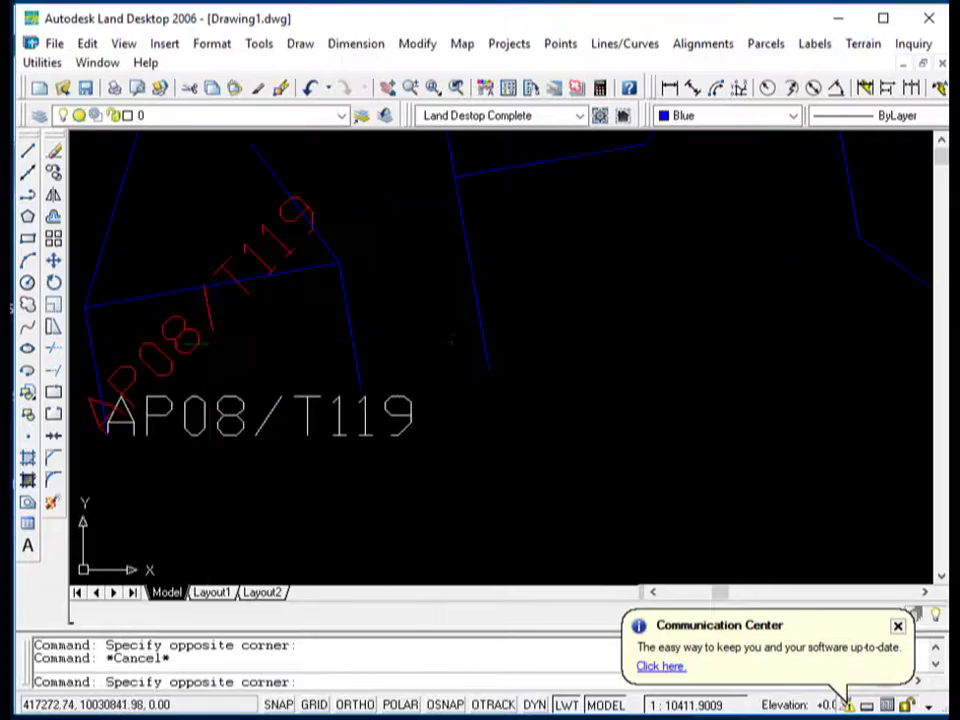
left_click(178, 370)
scroll(430, 292, "down", 5)
key("Escape")
left_click(381, 333)
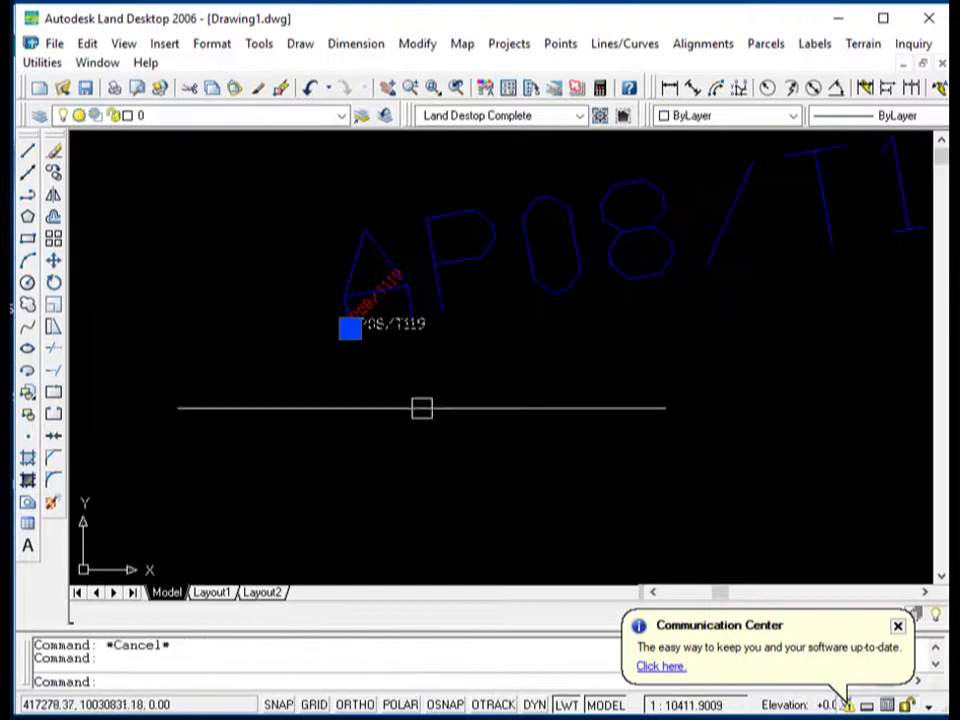
key("Escape")
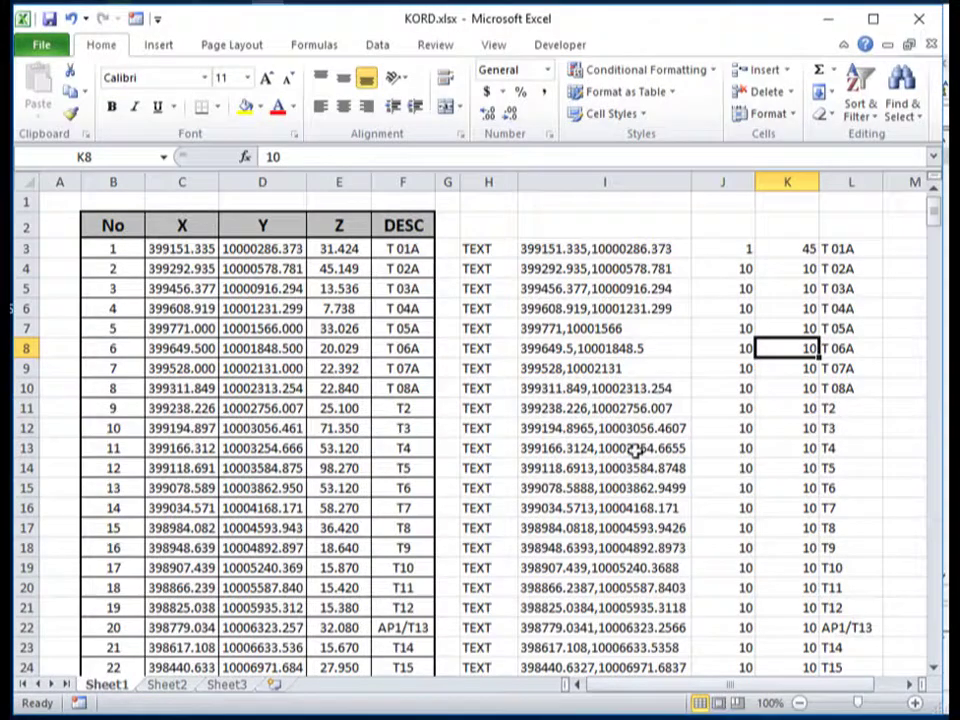
Step: Back in KORD.xlsx, reset the K3 rotation angle from 45 to 0
left_click(650, 428)
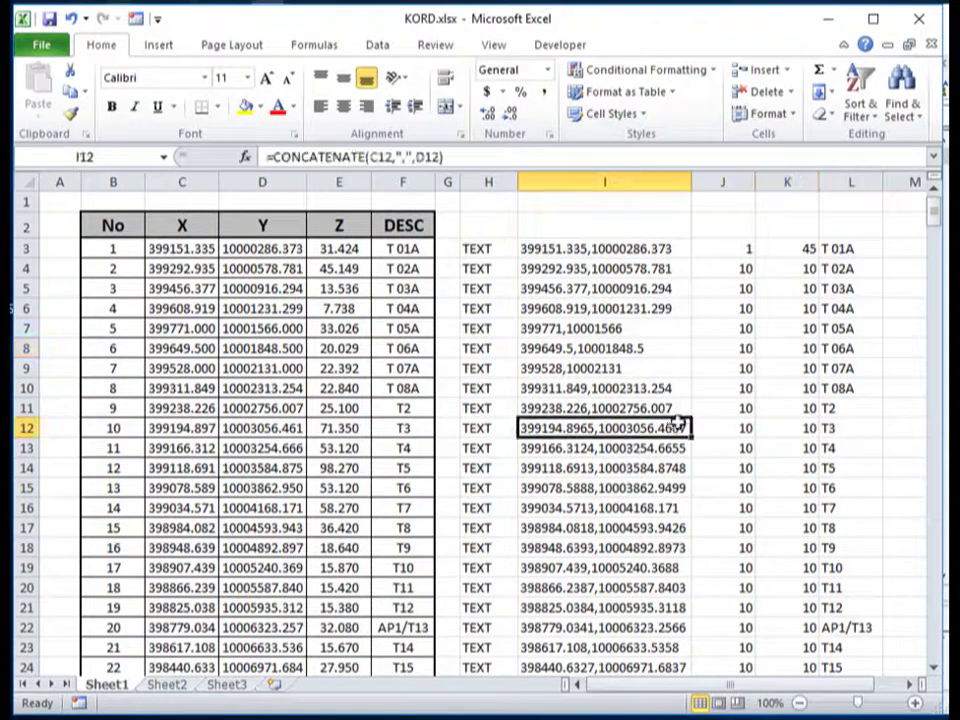
left_click(735, 248)
left_click(797, 246)
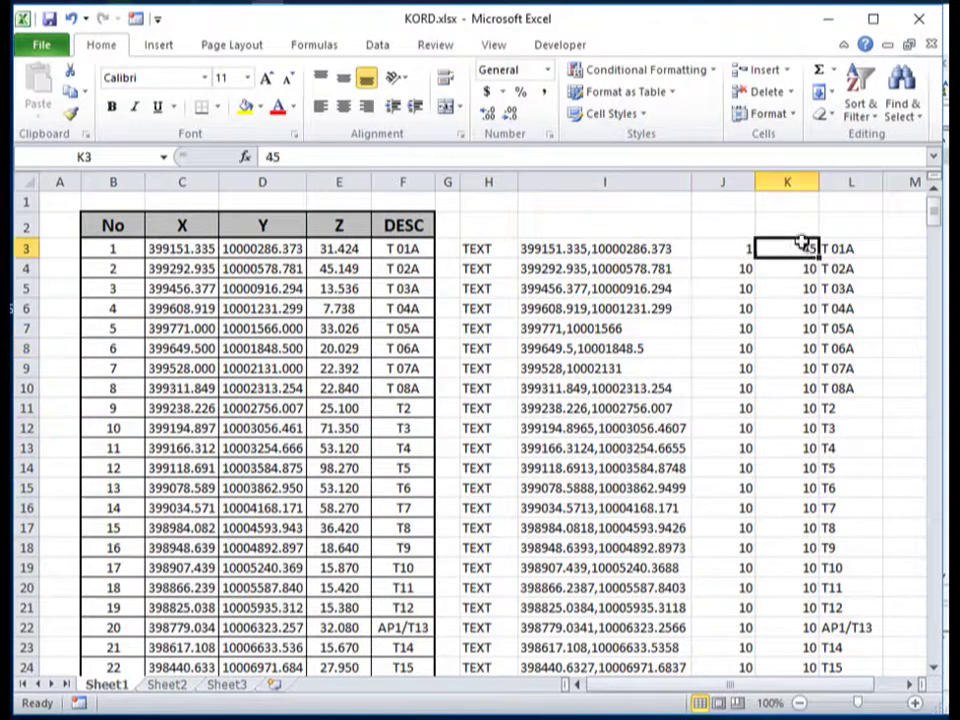
type("0")
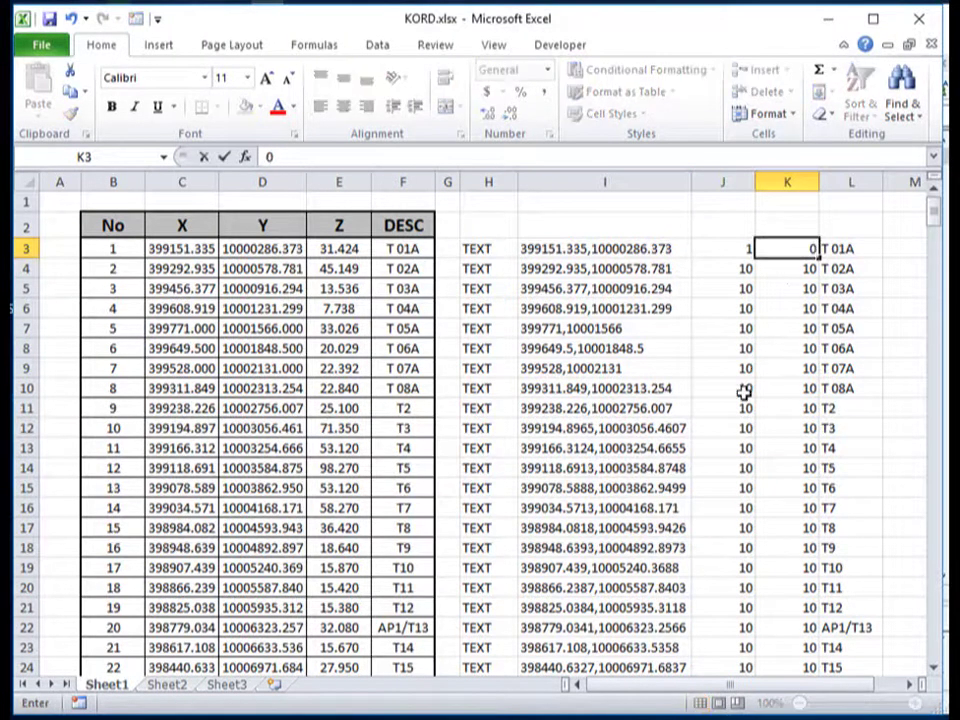
left_click(745, 405)
Step: Review the TEXT entry in H3 and the I3 CONCATENATE formula without changing them
scroll(531, 342, "down", 2)
scroll(531, 342, "up", 2)
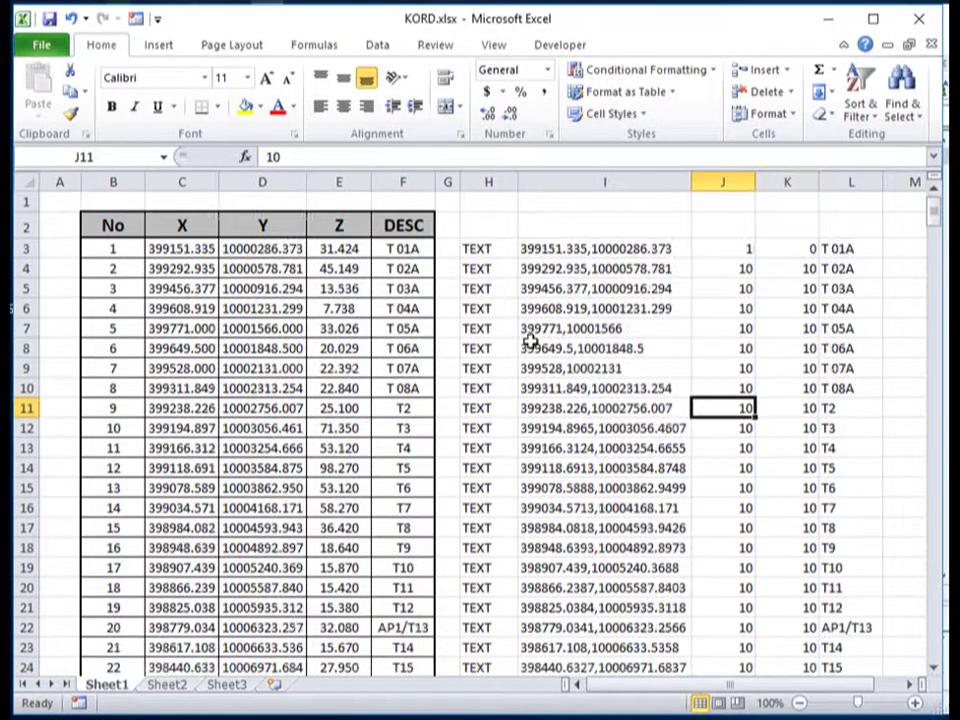
left_click(490, 250)
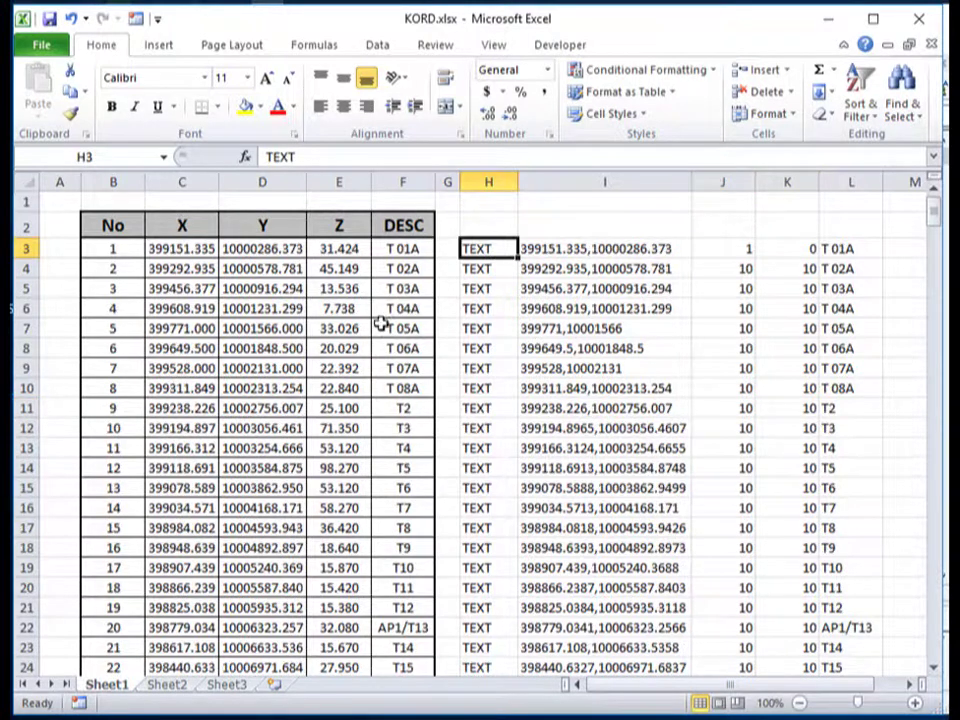
left_click(615, 249)
left_click(471, 156)
left_click_drag(471, 156, 266, 157)
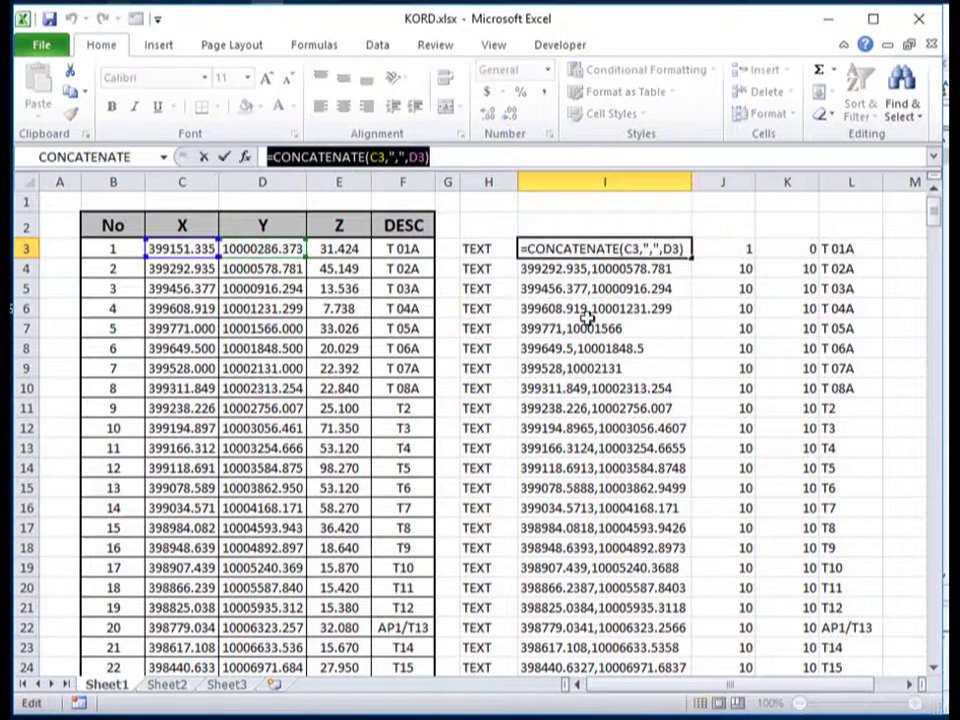
key("Escape")
Step: Check the J and K values (1 and 0 in row 3, 10 below) and L3's =F3 formula
left_click(740, 314)
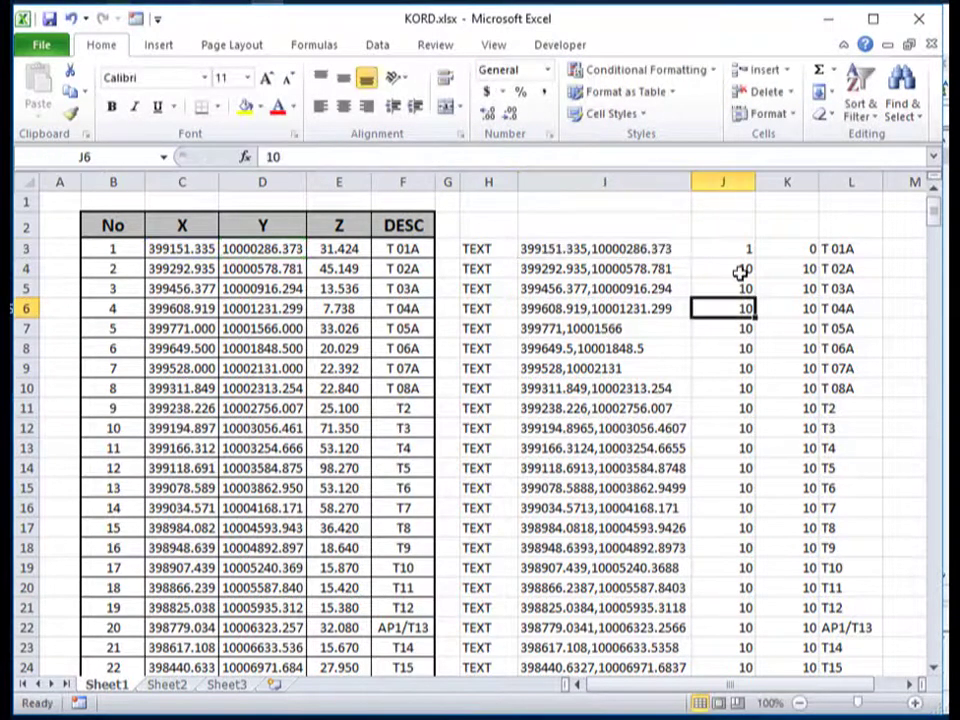
left_click(740, 253)
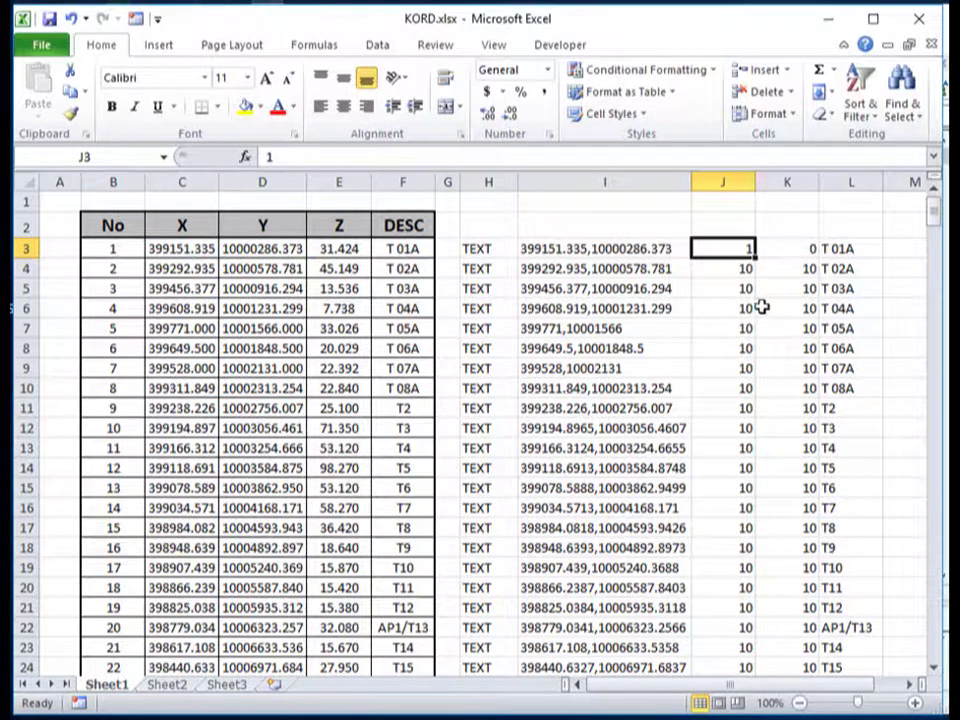
left_click(741, 368)
left_click(797, 248)
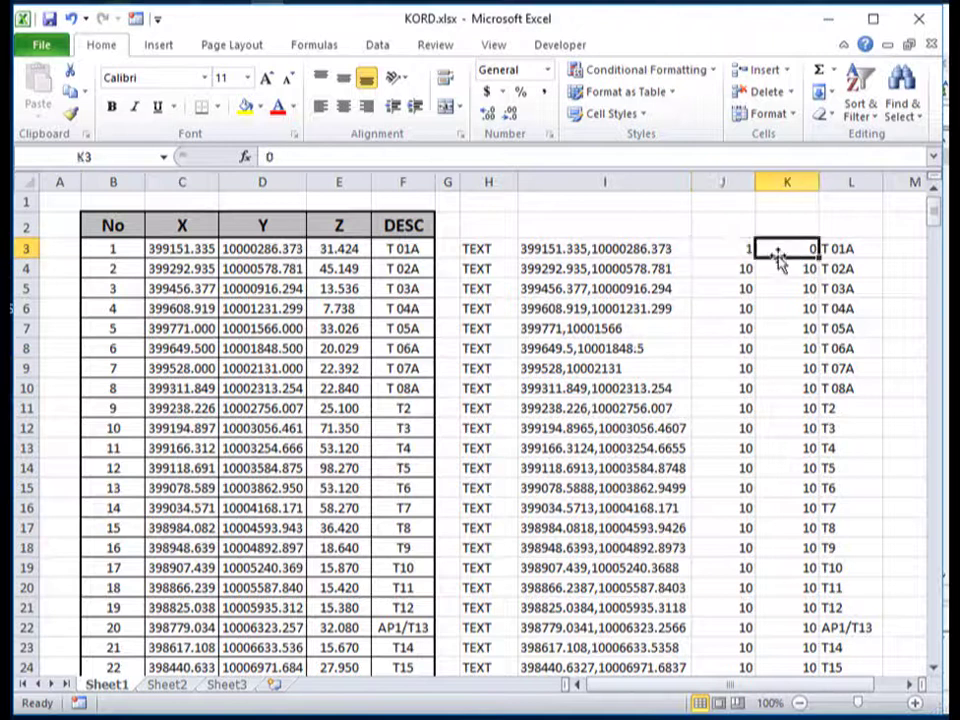
left_click(790, 348)
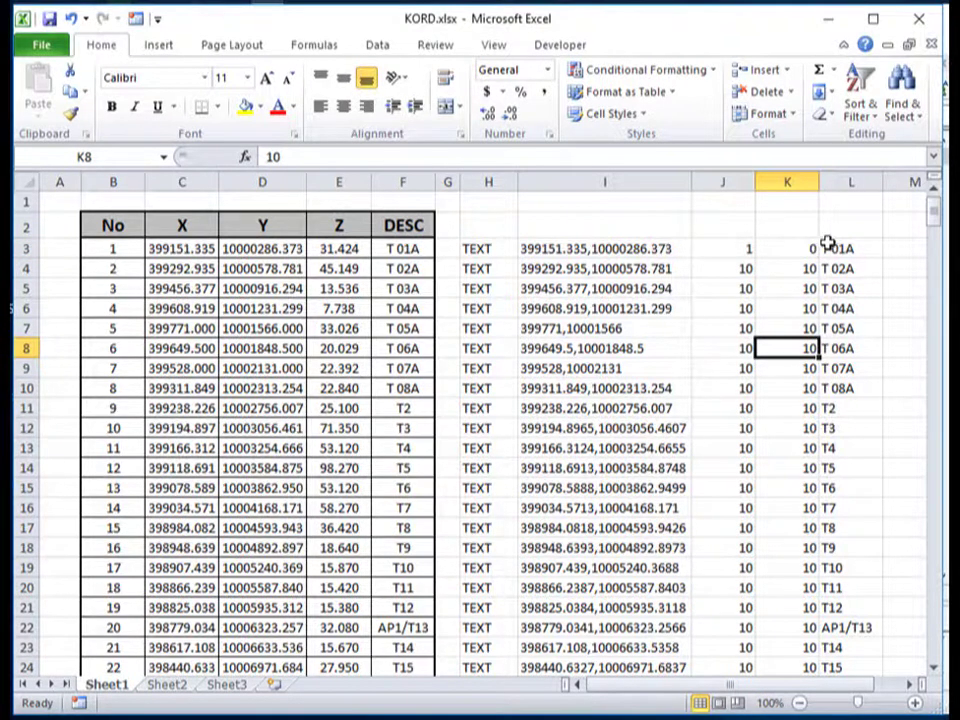
left_click(828, 246)
scroll(604, 333, "down", 6)
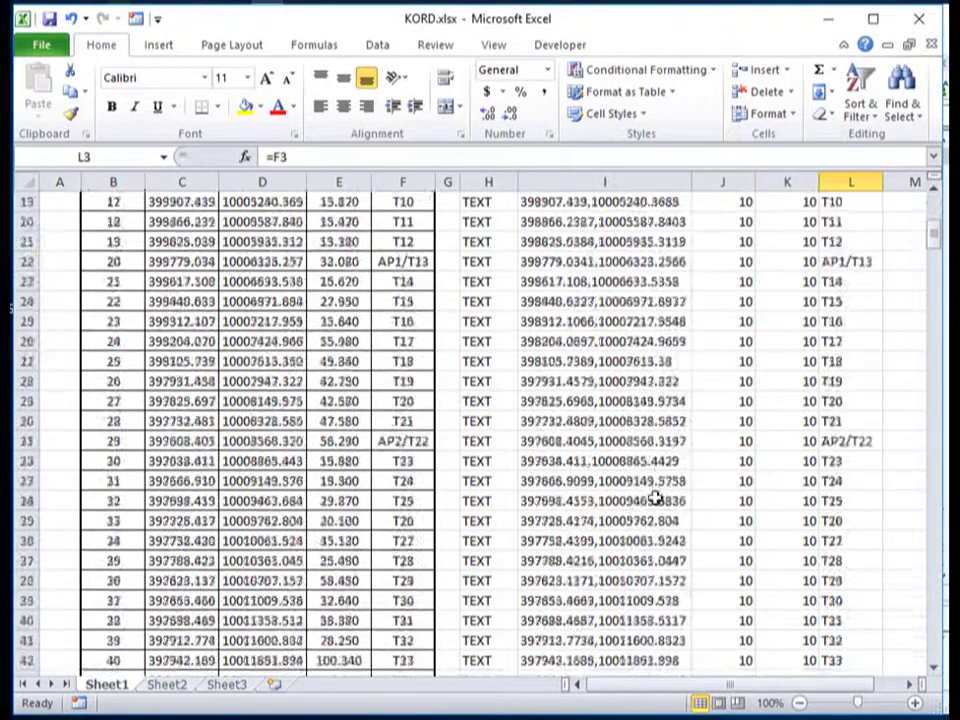
scroll(655, 490, "up", 6)
Step: Zoom across the full alignment in Land Desktop, then minimize it to bring KORD.xlsx back
key("alt+Tab")
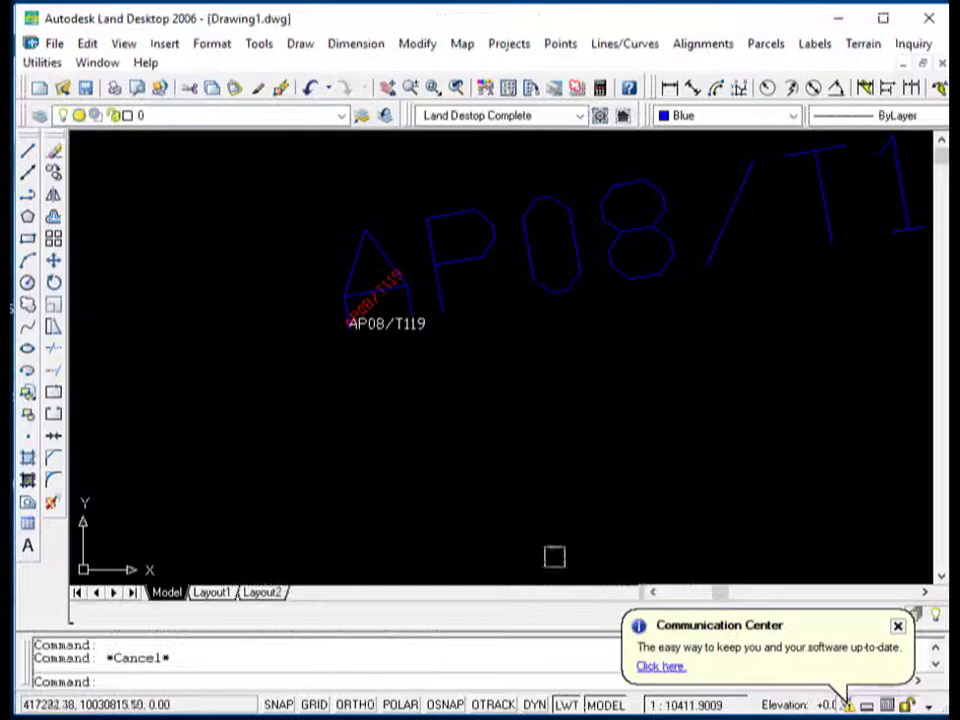
scroll(531, 311, "down", 3)
scroll(407, 300, "down", 3)
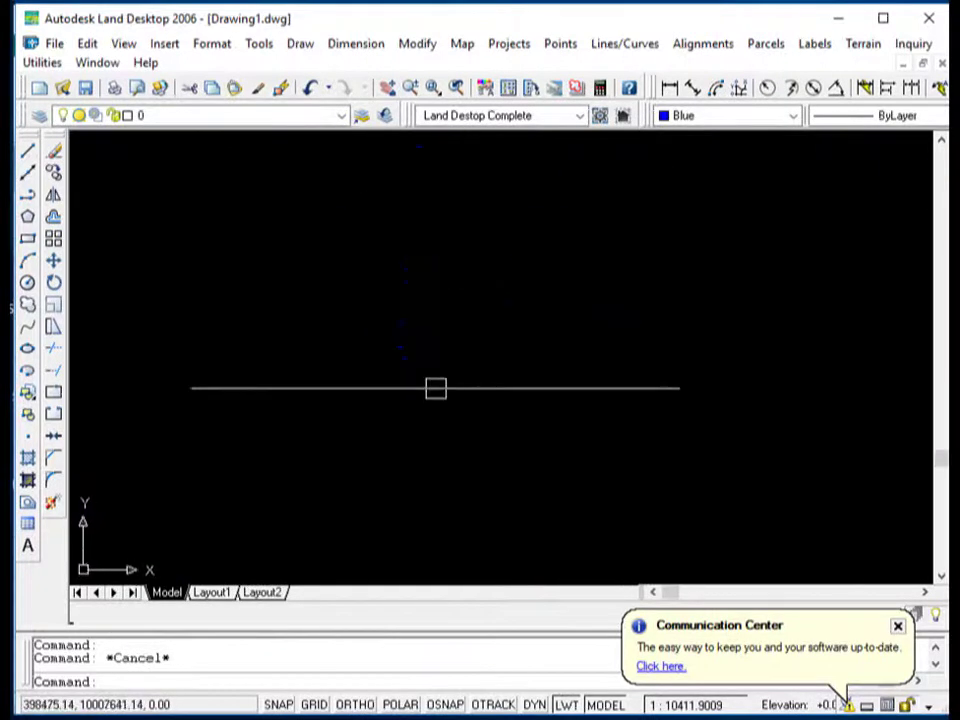
scroll(313, 434, "up", 3)
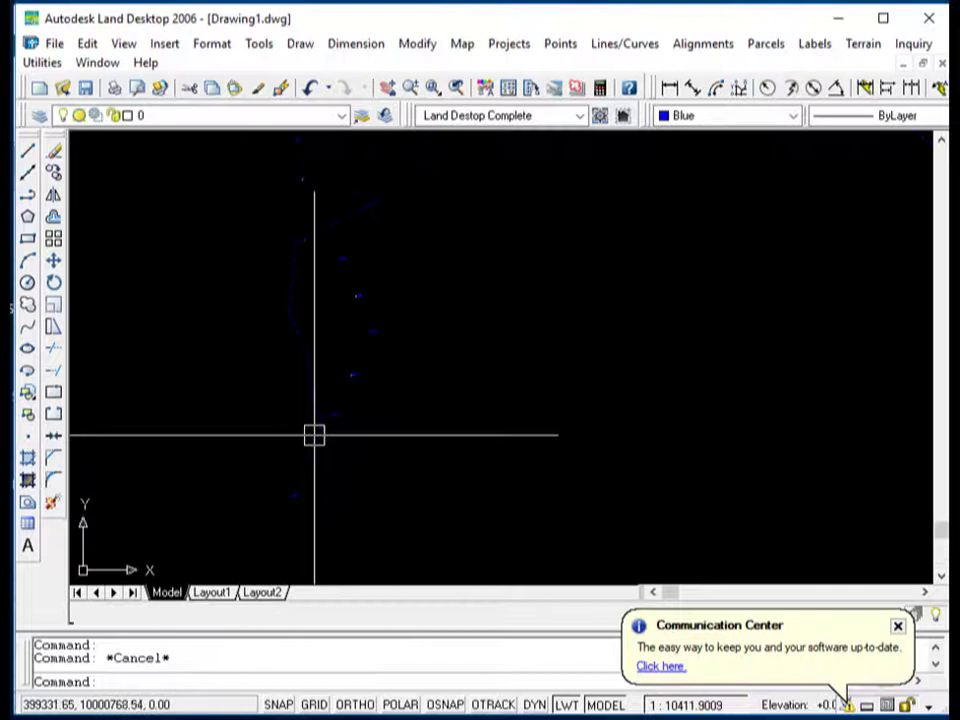
scroll(328, 306, "up", 2)
scroll(343, 281, "up", 3)
scroll(330, 300, "down", 3)
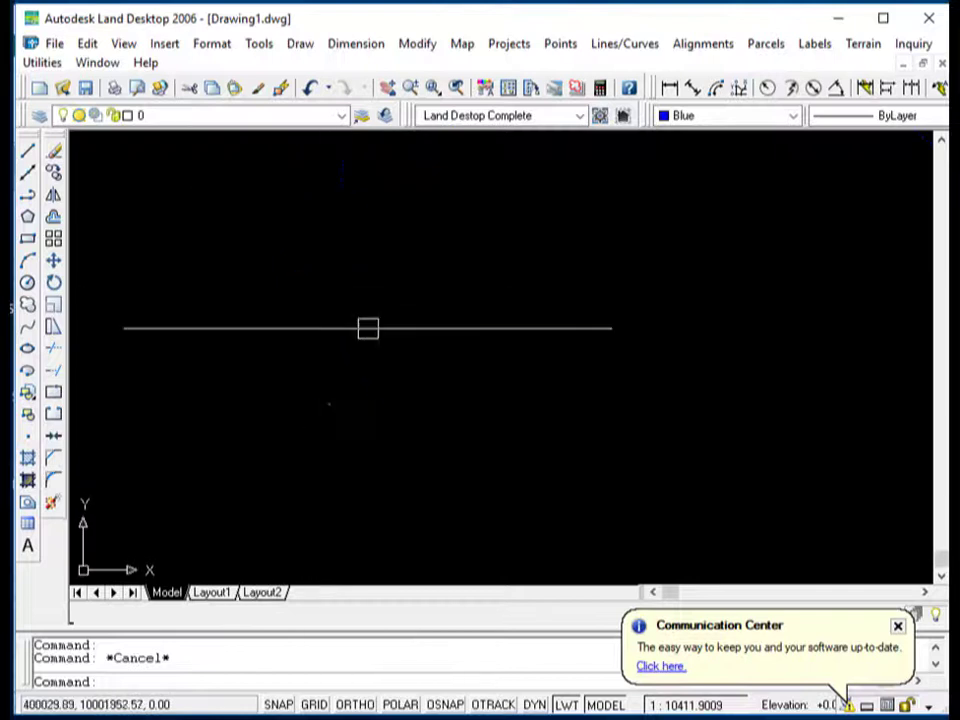
scroll(390, 340, "up", 2)
scroll(406, 370, "up", 2)
scroll(600, 230, "up", 2)
scroll(626, 204, "down", 2)
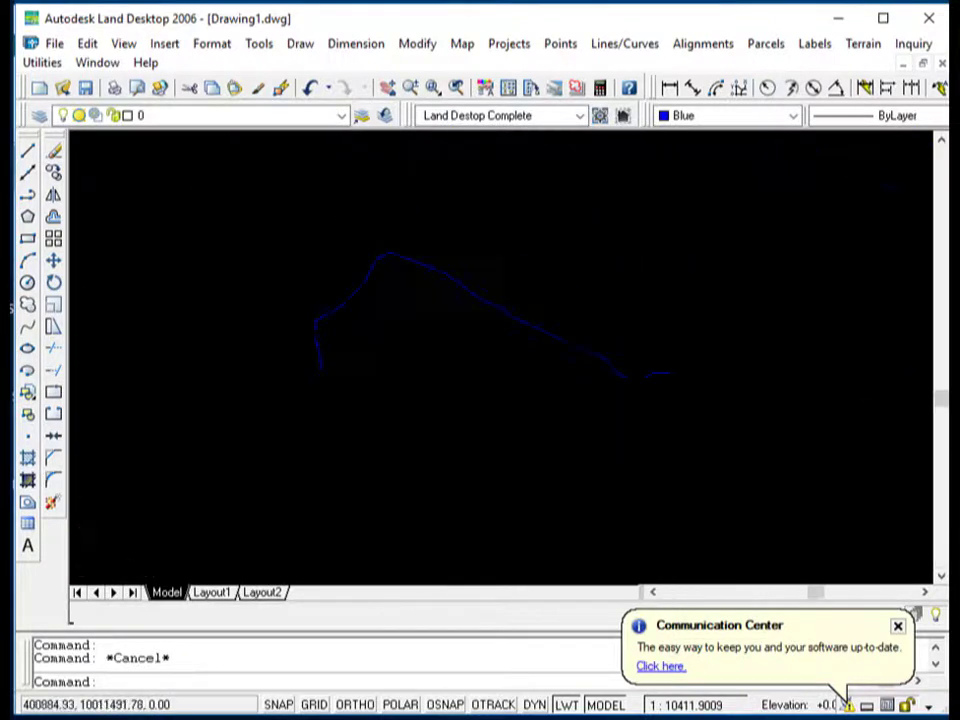
scroll(497, 309, "up", 1)
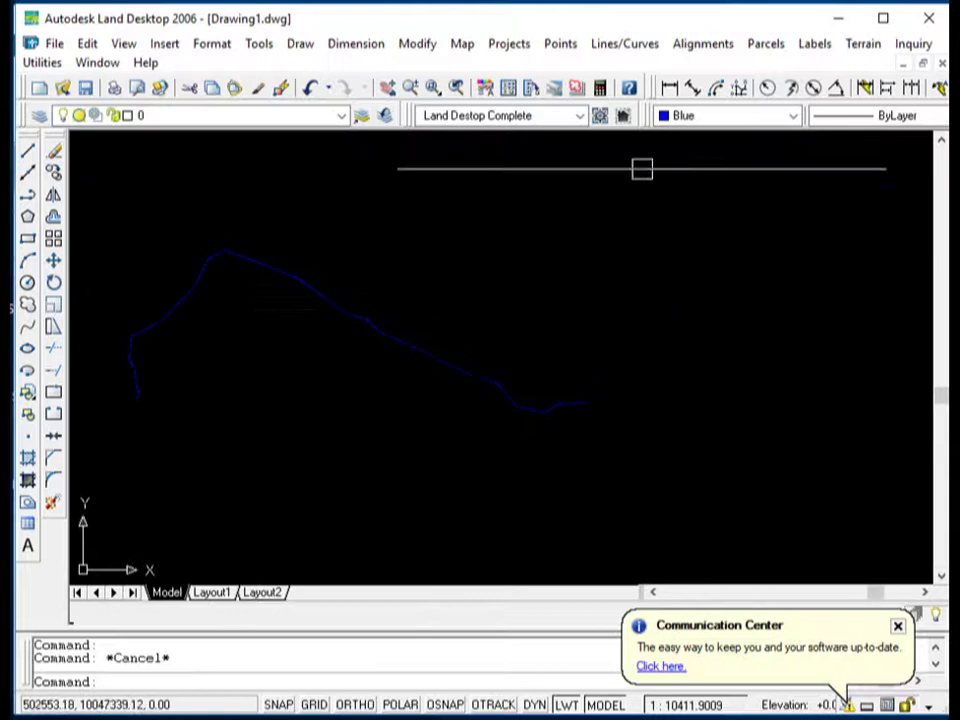
left_click(842, 20)
left_click(657, 327)
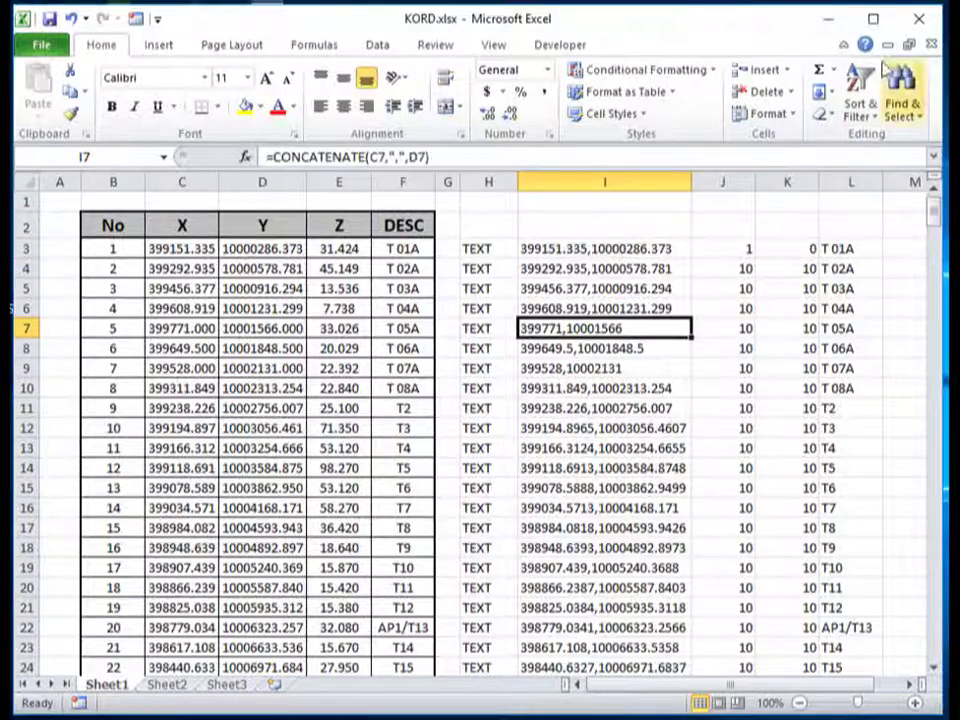
Step: Minimize Excel, then open and dismiss the desktop context menu a few times without choosing anything
left_click(827, 18)
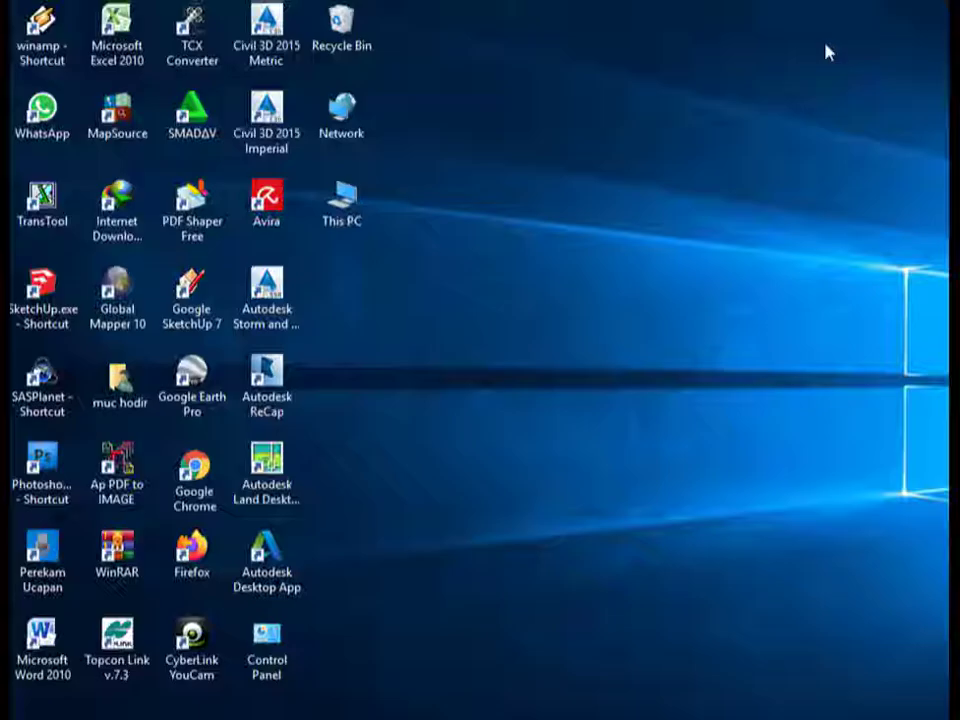
right_click(482, 274)
left_click(551, 363)
right_click(477, 259)
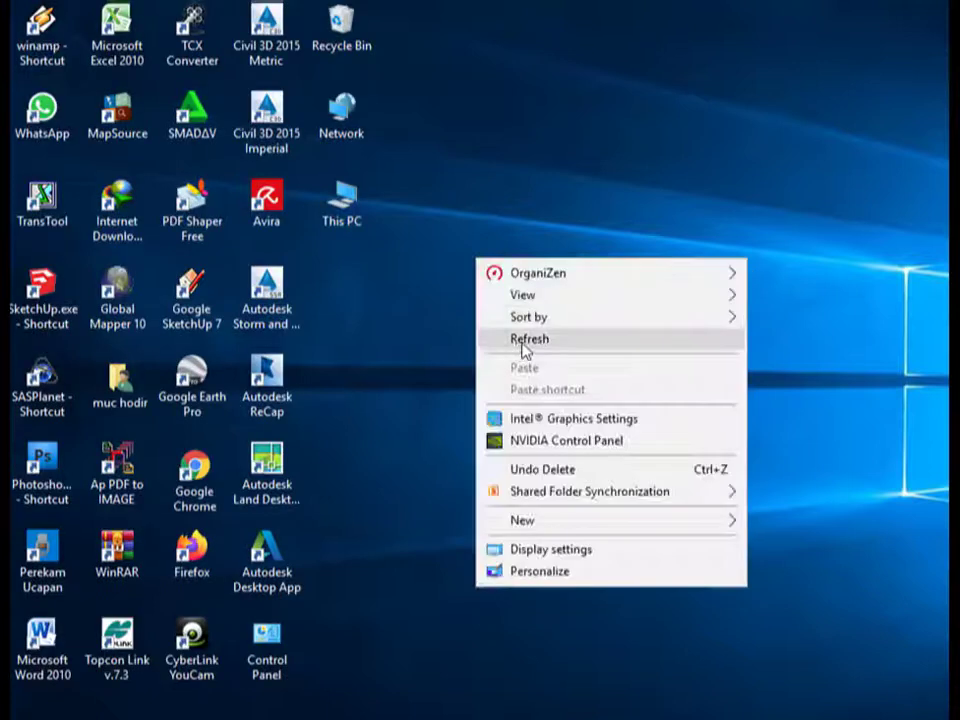
left_click(523, 336)
right_click(522, 332)
left_click(573, 415)
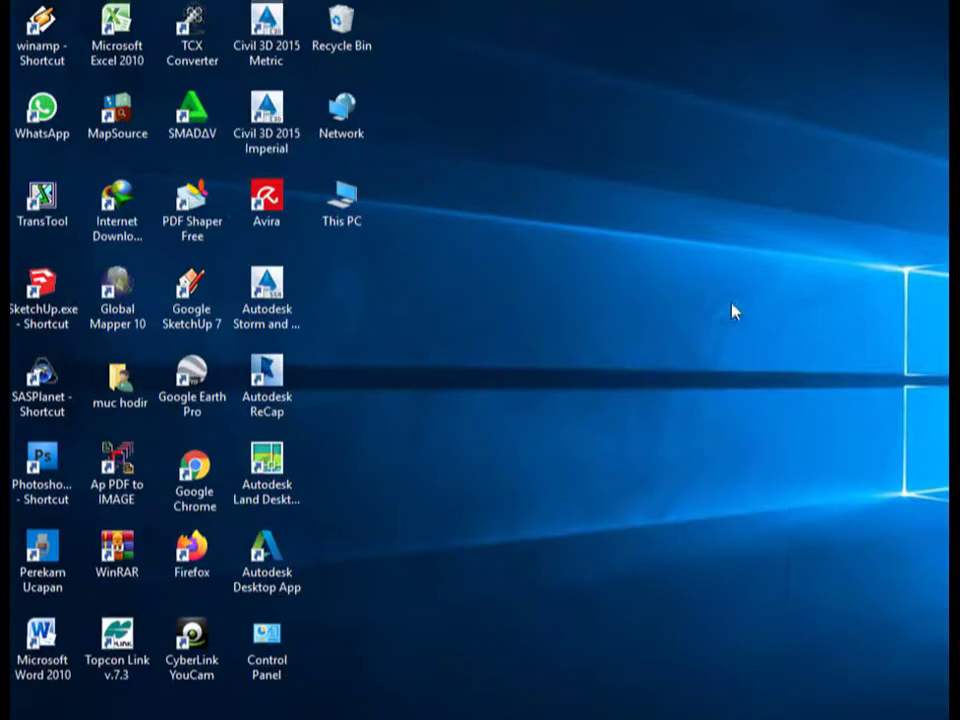